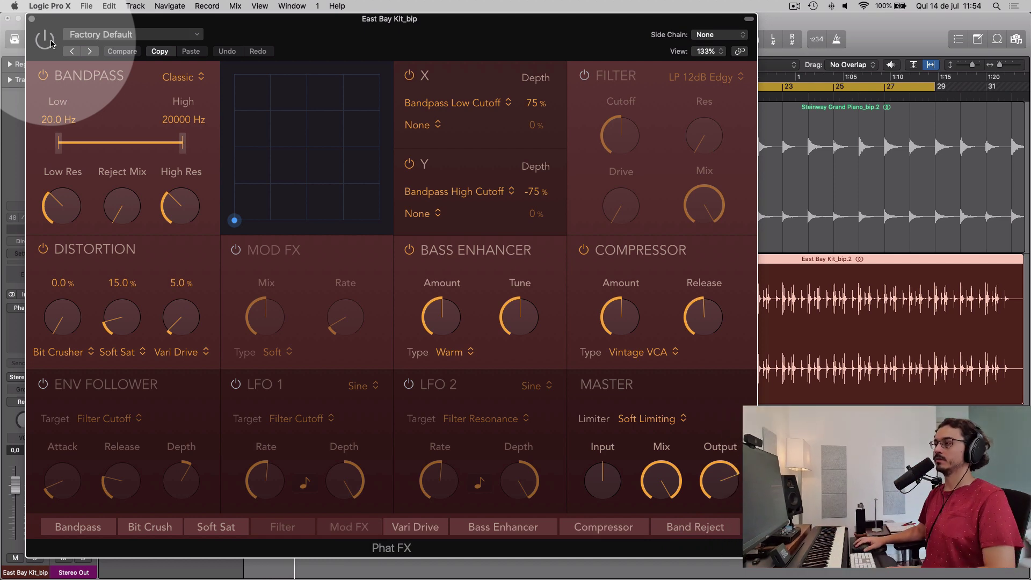
# Enable the Phat FX plug-in and switch off its Bandpass, X, Y, Compressor, Bass Enhancer and Distortion sections.
pyautogui.click(51, 44)
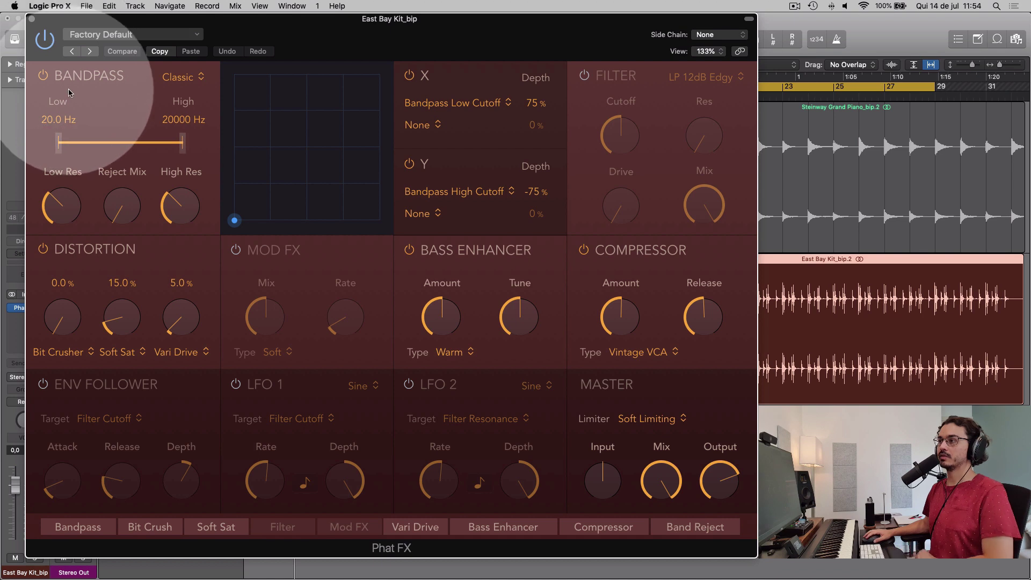
pyautogui.click(44, 76)
pyautogui.click(409, 75)
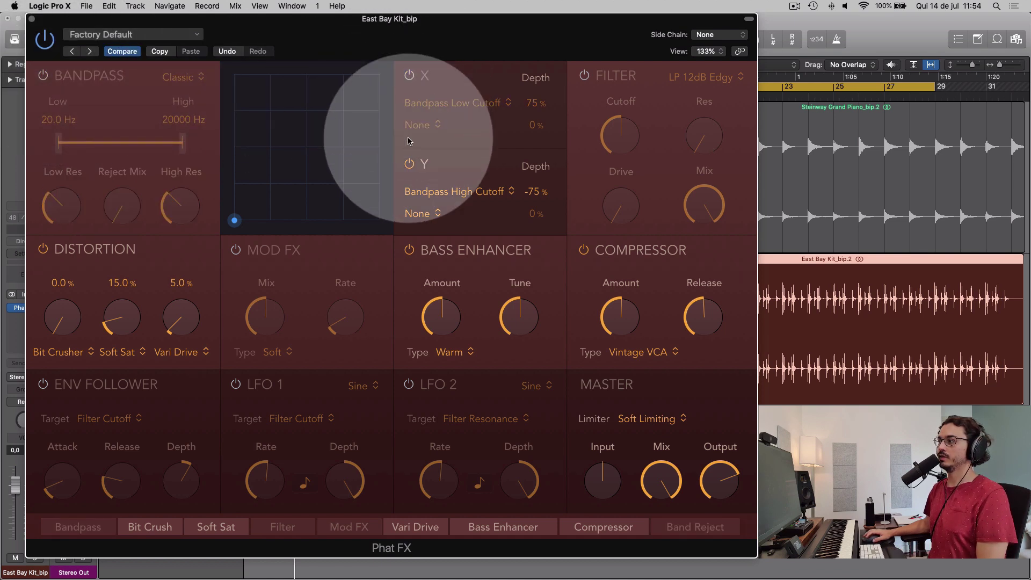
pyautogui.click(409, 164)
pyautogui.click(583, 249)
pyautogui.click(409, 250)
pyautogui.click(43, 249)
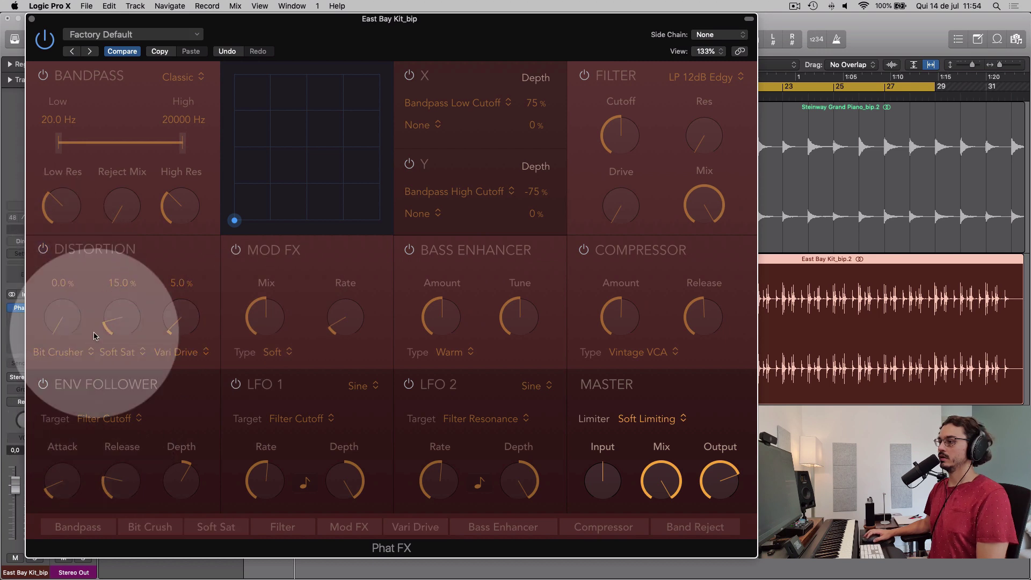
pyautogui.click(145, 36)
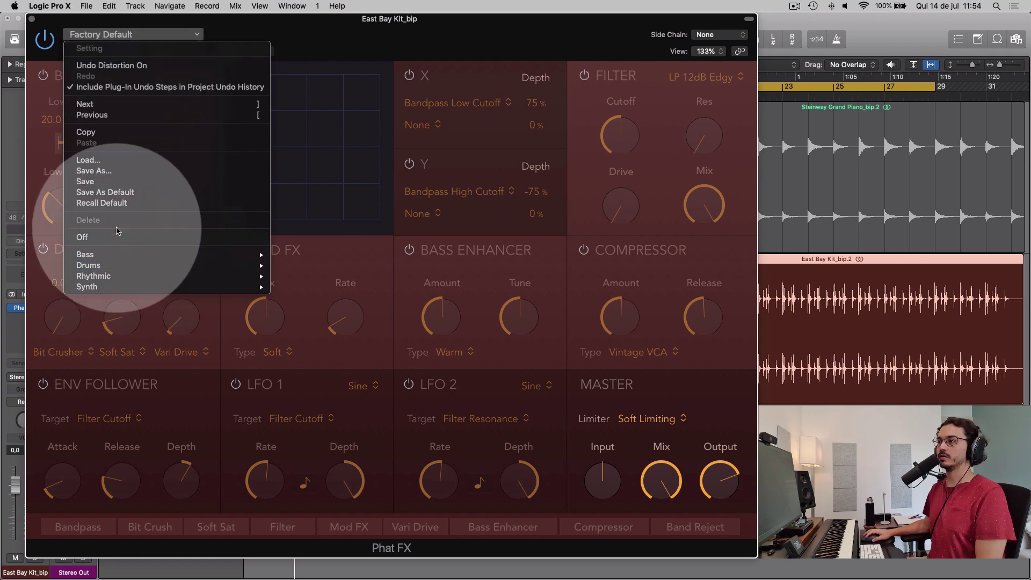
pyautogui.click(109, 170)
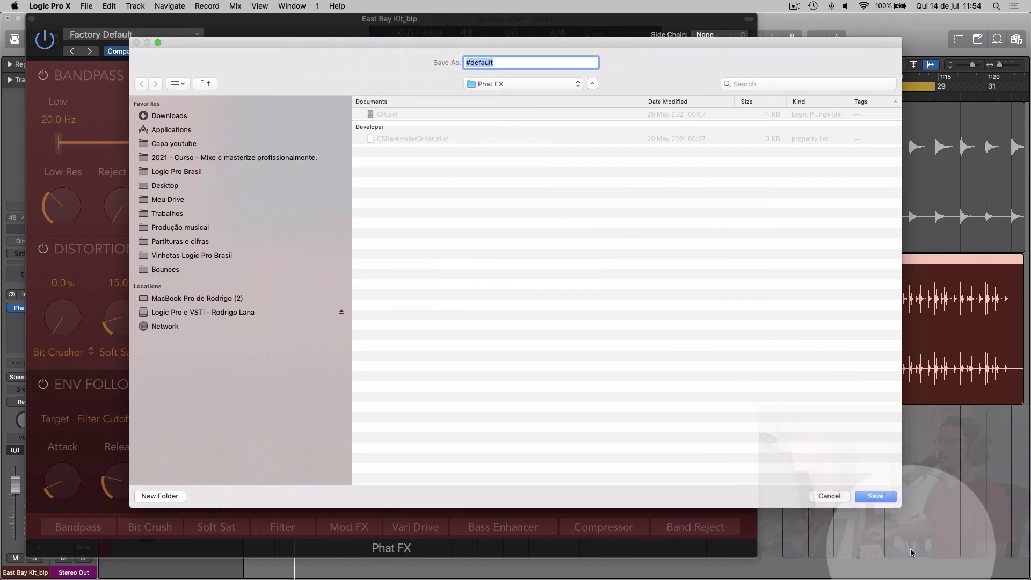
pyautogui.click(830, 496)
# Load the Off preset in Phat FX.
pyautogui.click(133, 34)
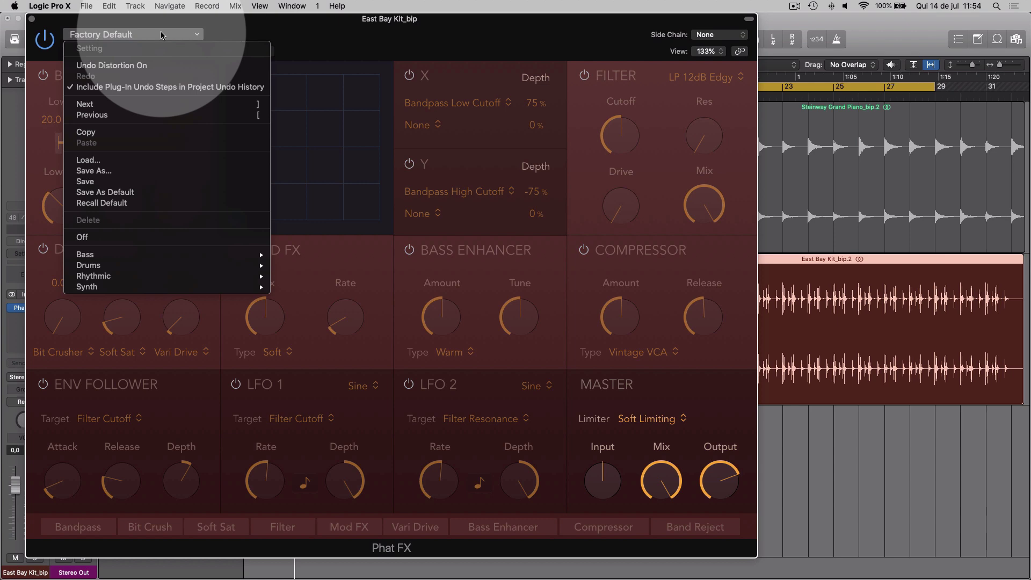
pyautogui.click(123, 237)
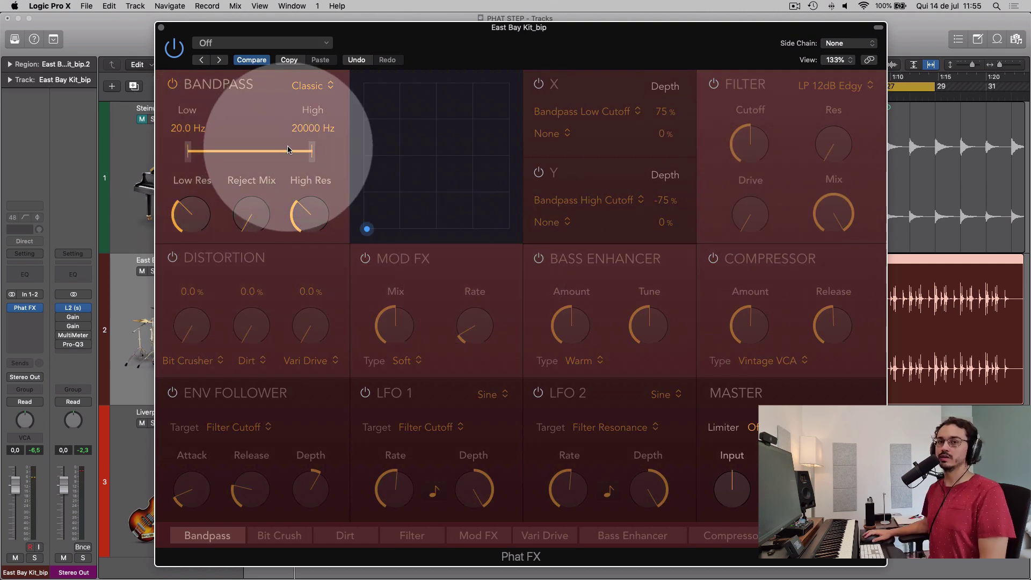
# In the Bandpass section, raise Low Res to about halfway, lower High Res slightly and set Reject Mix to maximum.
pyautogui.moveTo(309, 150)
pyautogui.mouseDown()
pyautogui.moveTo(227, 160)
pyautogui.moveTo(308, 143)
pyautogui.mouseUp()
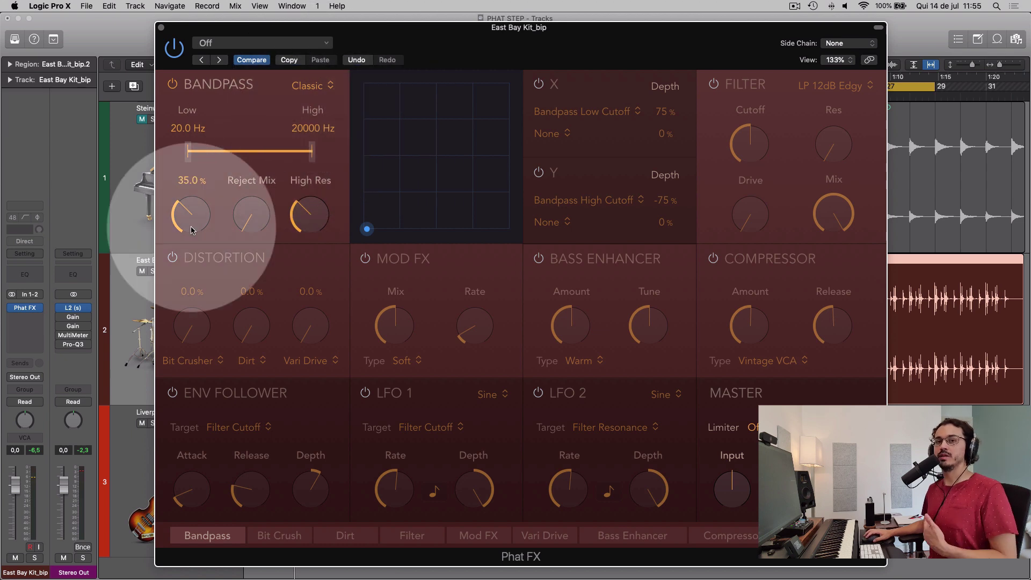
pyautogui.moveTo(196, 232); pyautogui.dragTo(195, 190)
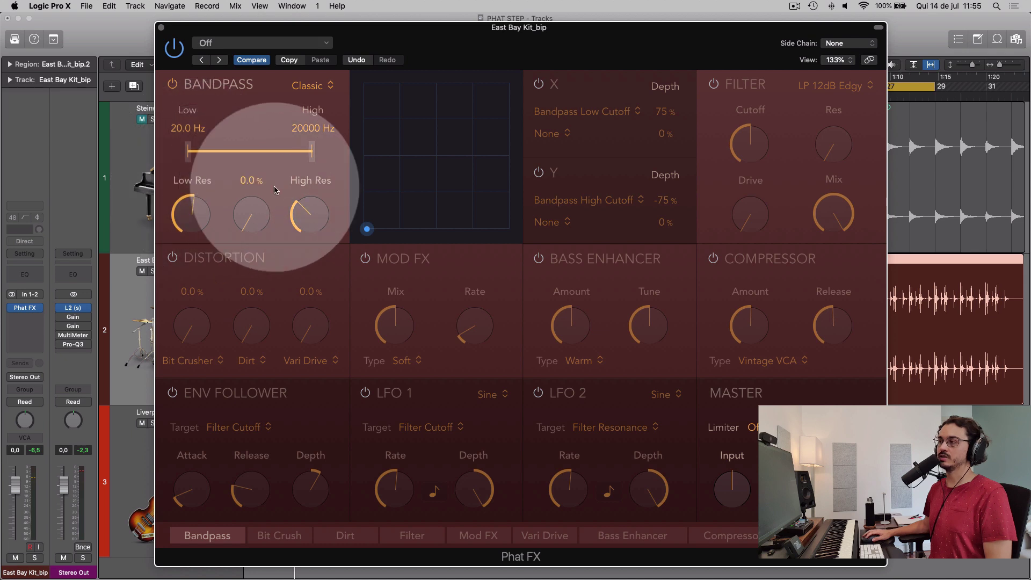
pyautogui.moveTo(308, 219)
pyautogui.mouseDown()
pyautogui.moveTo(307, 181)
pyautogui.moveTo(309, 221)
pyautogui.mouseUp()
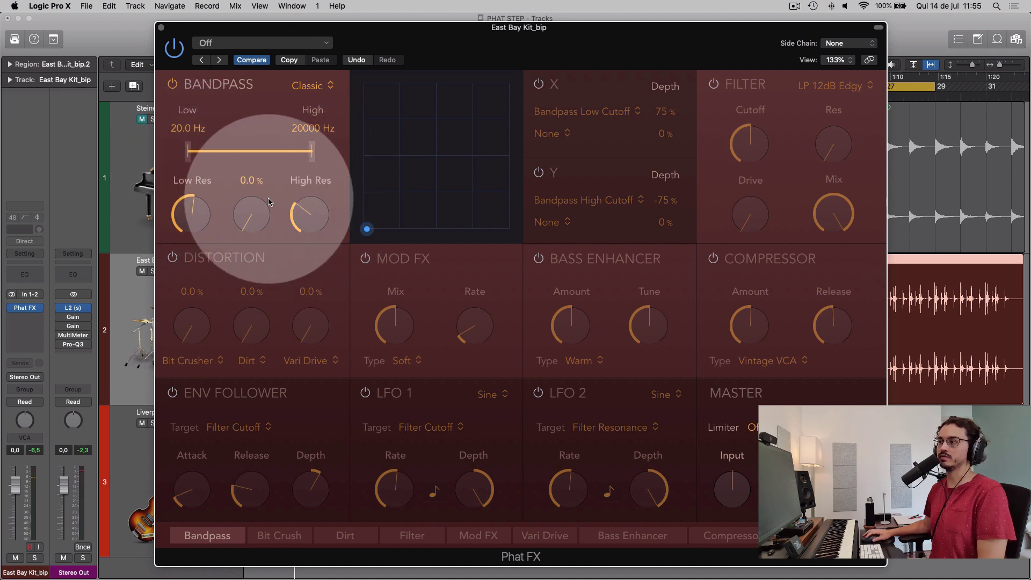
pyautogui.moveTo(249, 212); pyautogui.dragTo(239, 156)
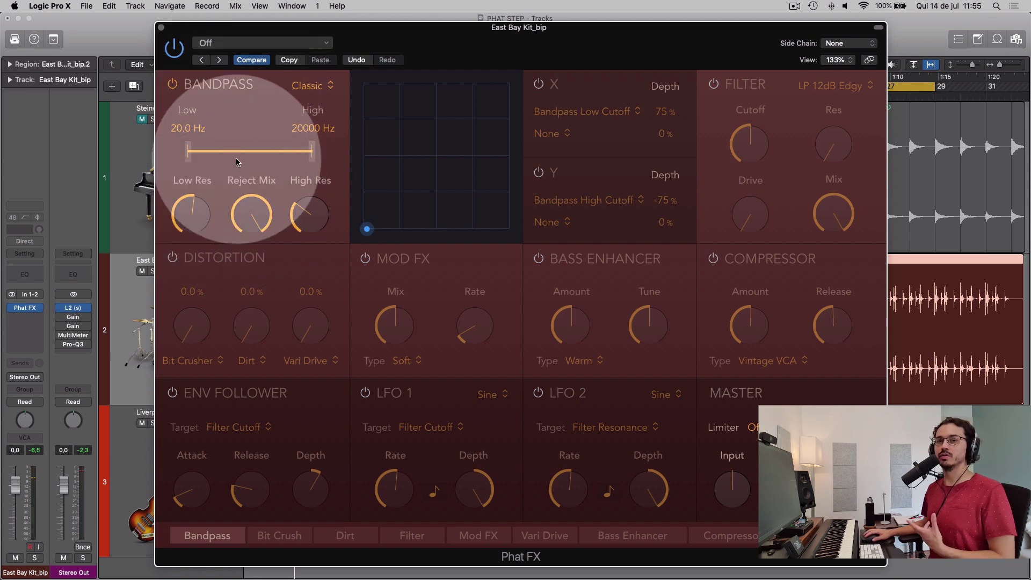
# Lower the Bandpass High cutoff to 590.2 Hz and reset Reject Mix to 0%.
pyautogui.moveTo(312, 151); pyautogui.dragTo(240, 153)
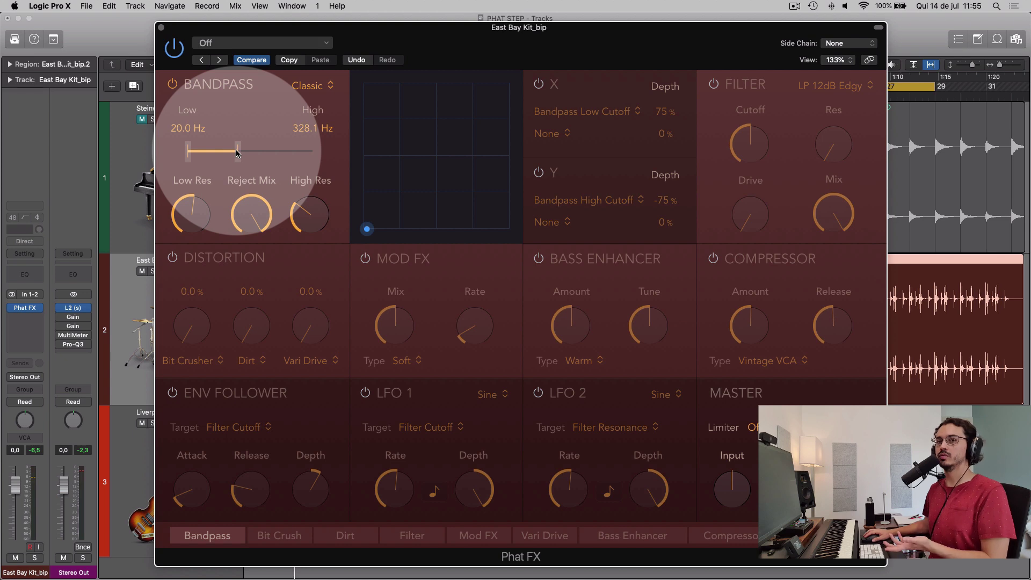
pyautogui.moveTo(237, 149); pyautogui.dragTo(246, 150)
pyautogui.keyDown('alt'); pyautogui.click(253, 205); pyautogui.keyUp('alt')
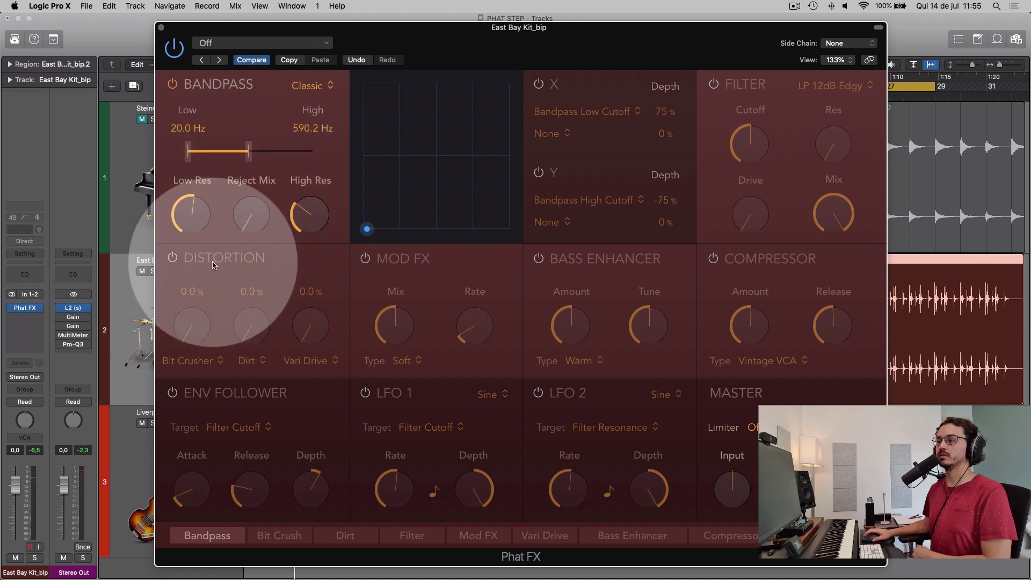
# Enable Distortion with Vari Drive at 49.2%, and compare the playback with Bandpass Reject Mix at 0% and at maximum.
pyautogui.click(172, 257)
pyautogui.moveTo(310, 323); pyautogui.dragTo(310, 259)
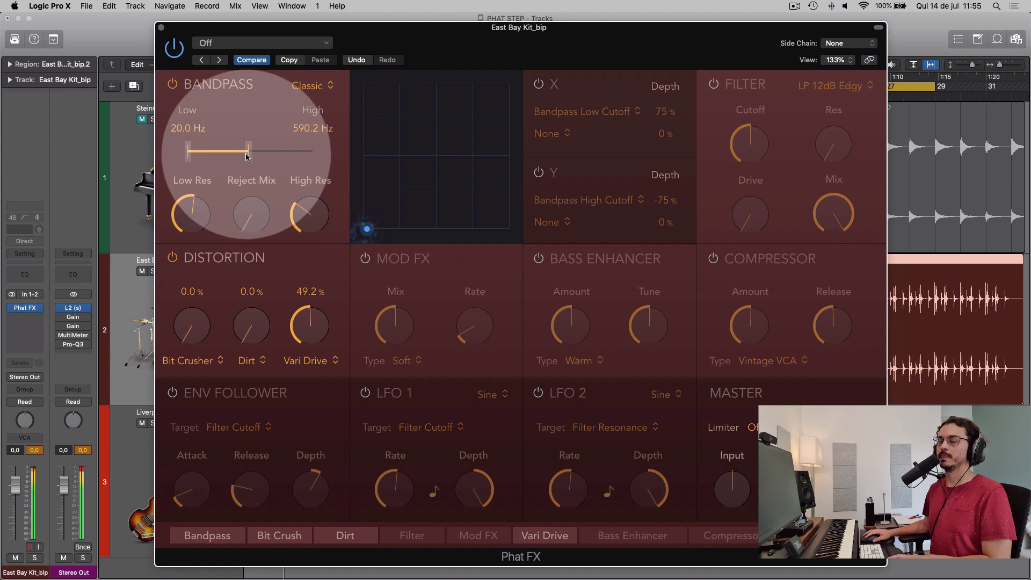
pyautogui.press('space')
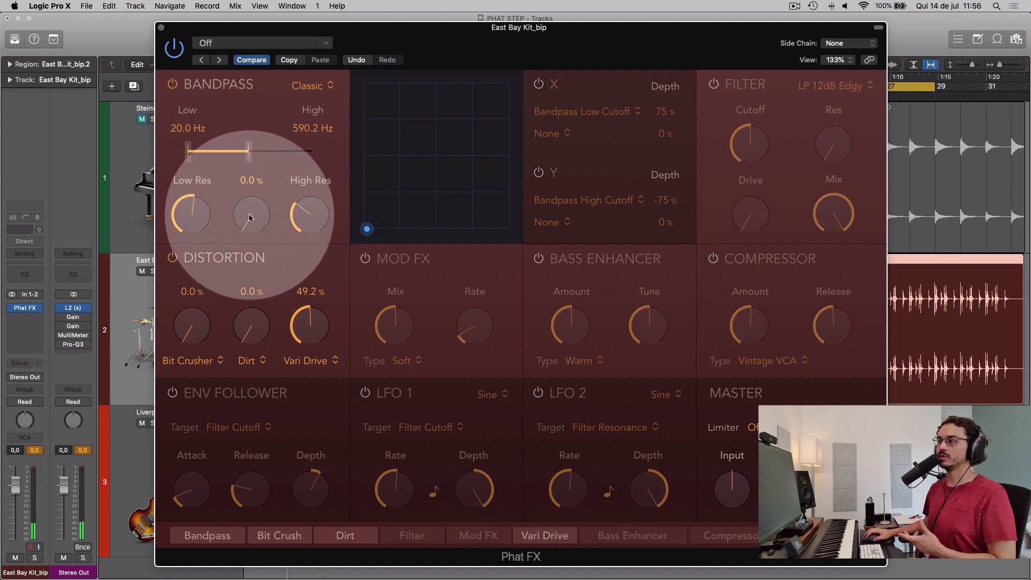
pyautogui.moveTo(257, 202); pyautogui.dragTo(226, 3)
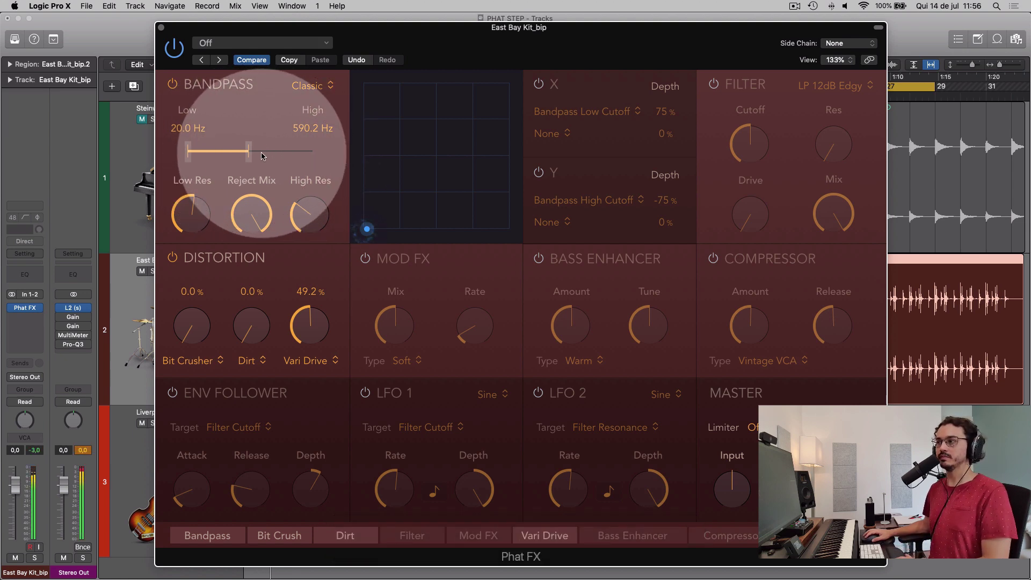
pyautogui.press('space')
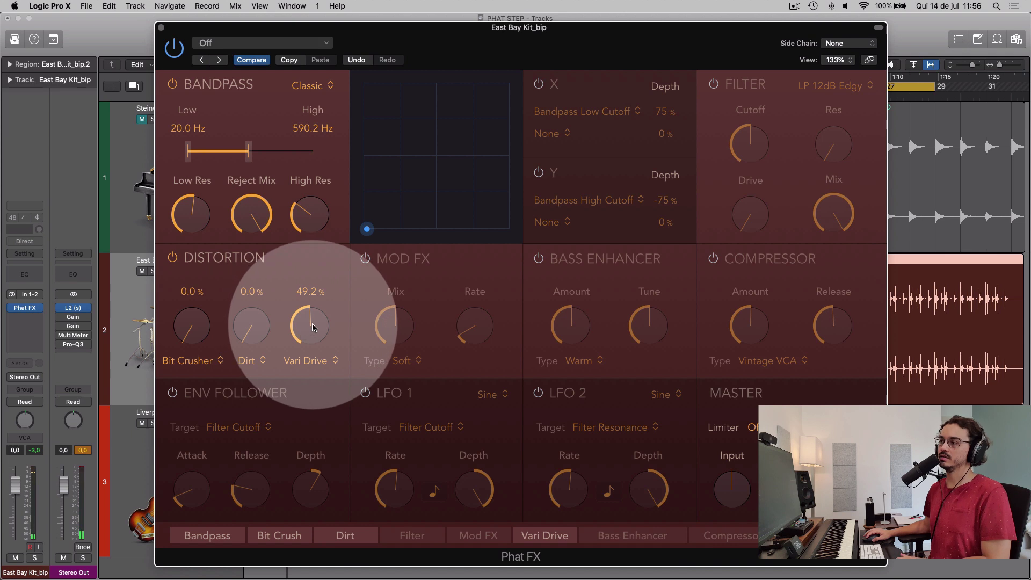
# Set the Distortion Vari Drive to 18.3% and return the Bandpass High cutoff to 20000 Hz.
pyautogui.moveTo(311, 327); pyautogui.dragTo(311, 355)
pyautogui.press('space')
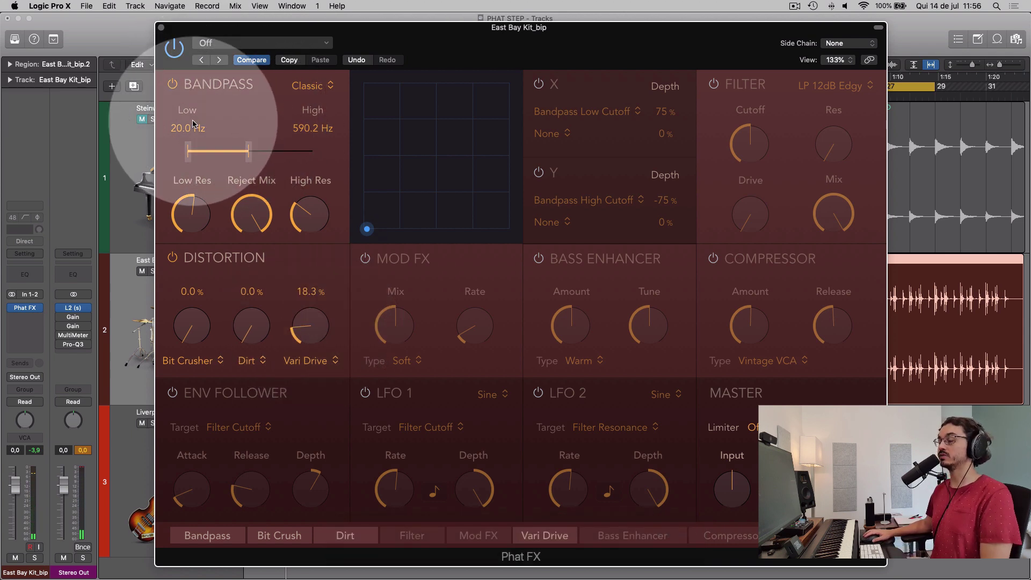
pyautogui.moveTo(249, 151); pyautogui.dragTo(416, 146)
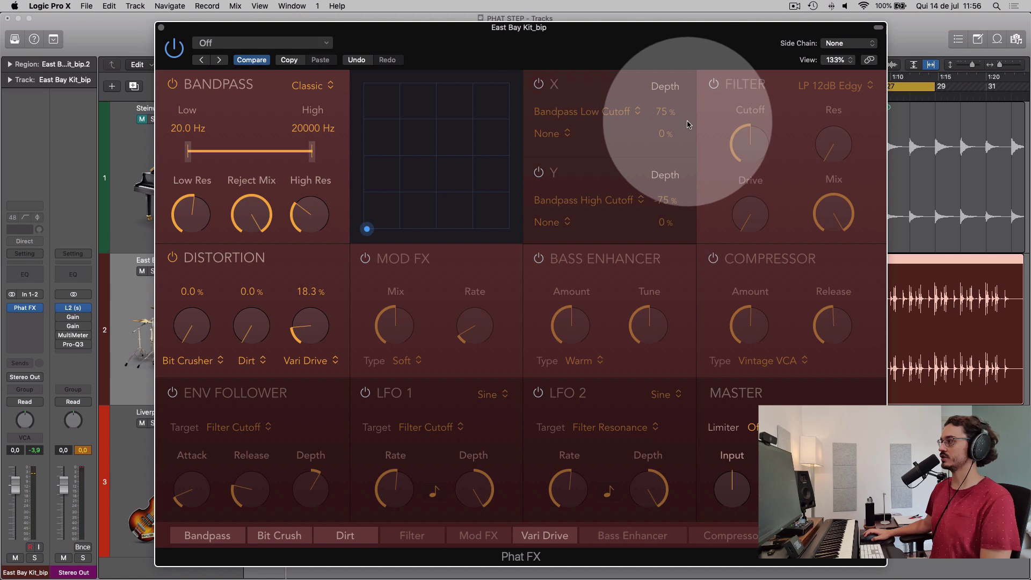
# Enable the Filter section, raise its Cutoff, and set its Drive to 76.0%.
pyautogui.click(728, 84)
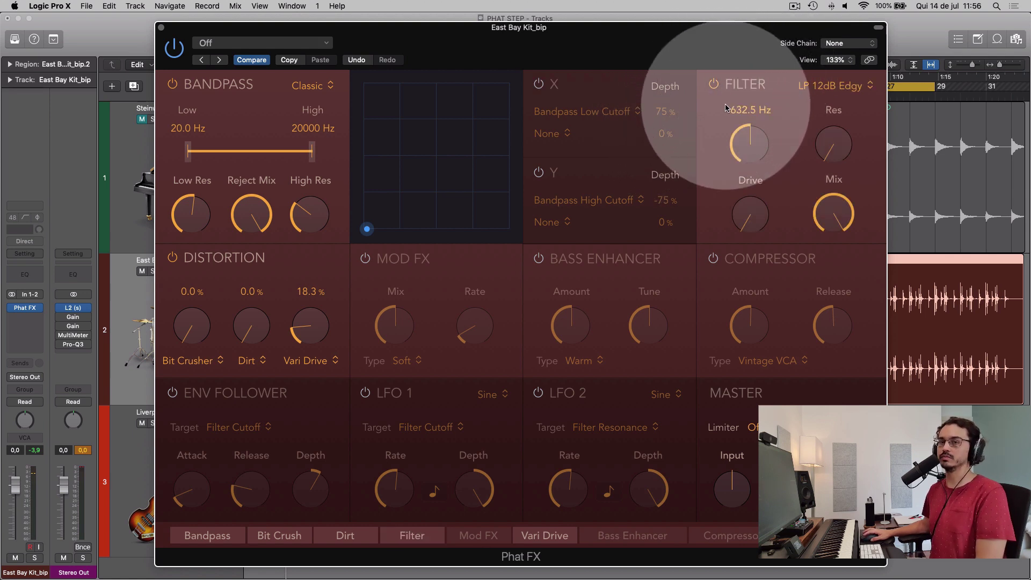
pyautogui.moveTo(726, 107); pyautogui.dragTo(755, 125)
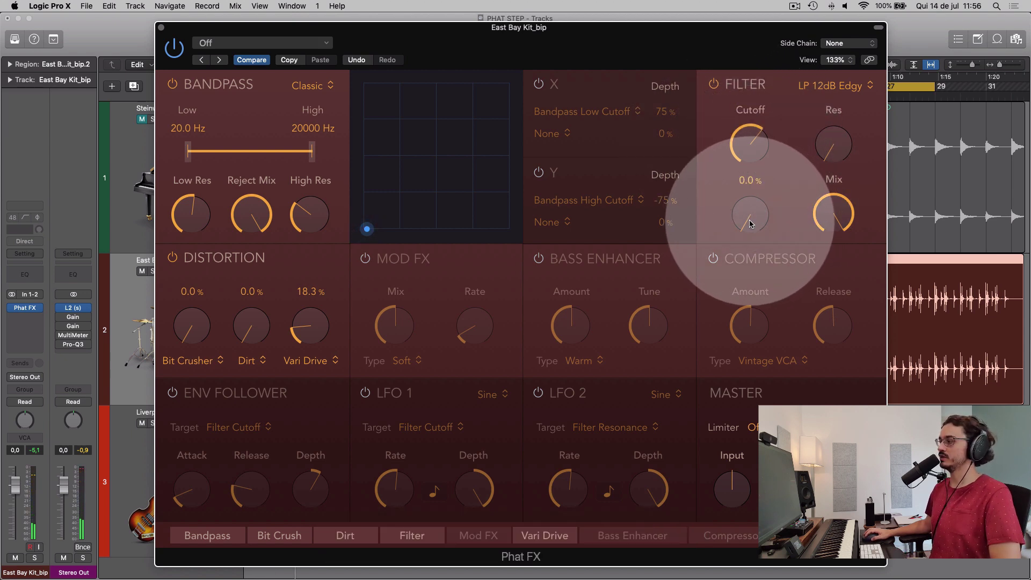
pyautogui.moveTo(750, 223); pyautogui.dragTo(745, 103)
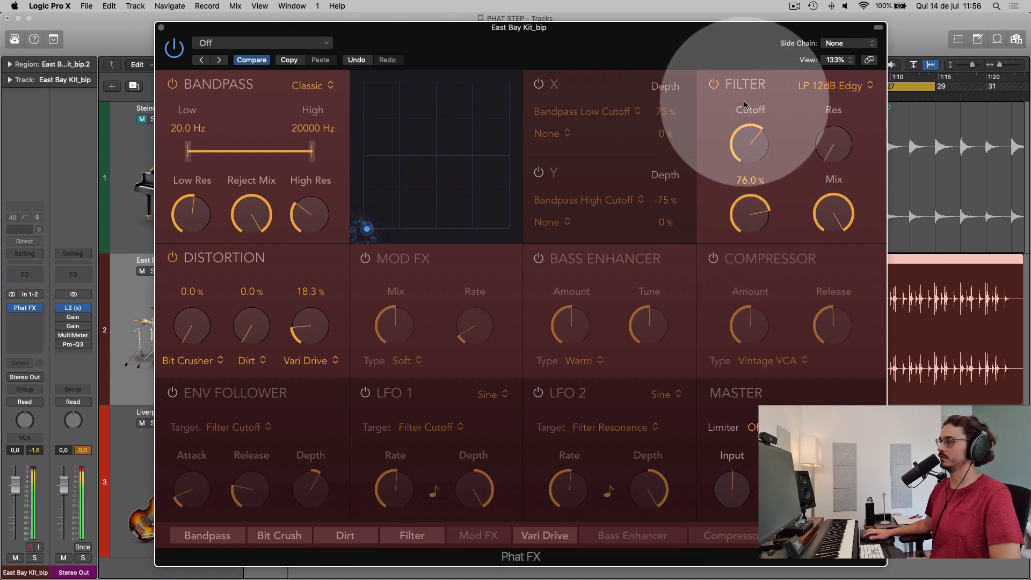
# Lower the Filter Mix to 0%, then bring it back up to a low level while auditioning the drum track.
pyautogui.moveTo(840, 219); pyautogui.dragTo(822, 372)
pyautogui.press('space')
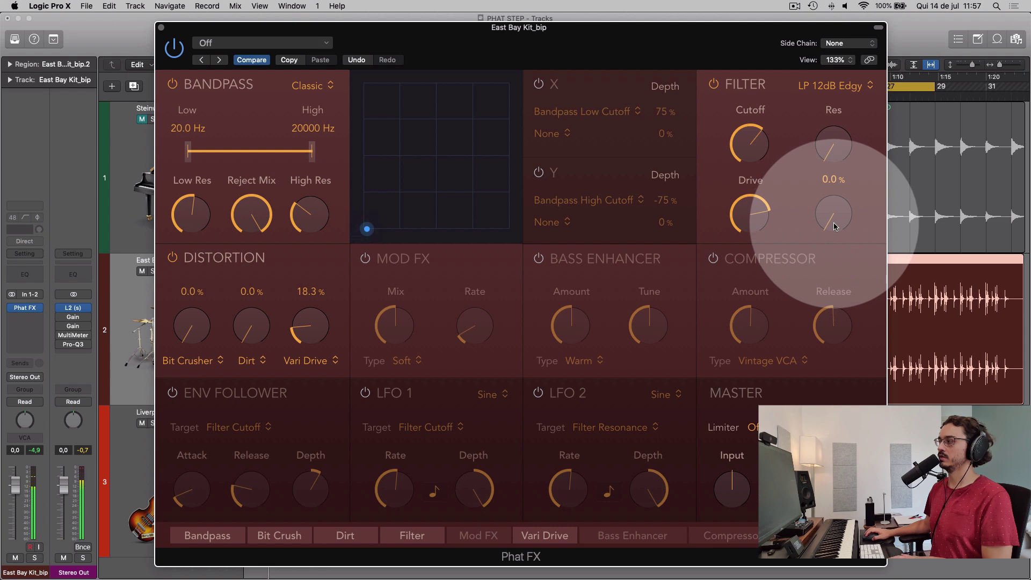
pyautogui.press('space')
pyautogui.moveTo(834, 221)
pyautogui.mouseDown()
pyautogui.moveTo(840, 176)
pyautogui.moveTo(829, 218)
pyautogui.mouseUp()
pyautogui.press('space')
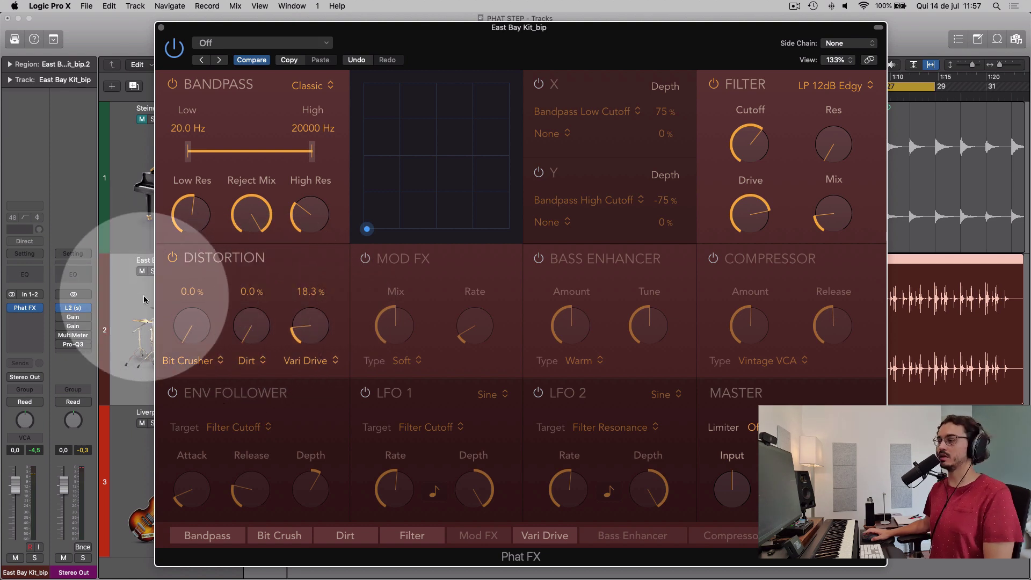
# Set the Distortion amounts to 16.4% Bit Crusher, 24.9% Dirt and 20.7% Vari Drive while the drums play.
pyautogui.click(191, 361)
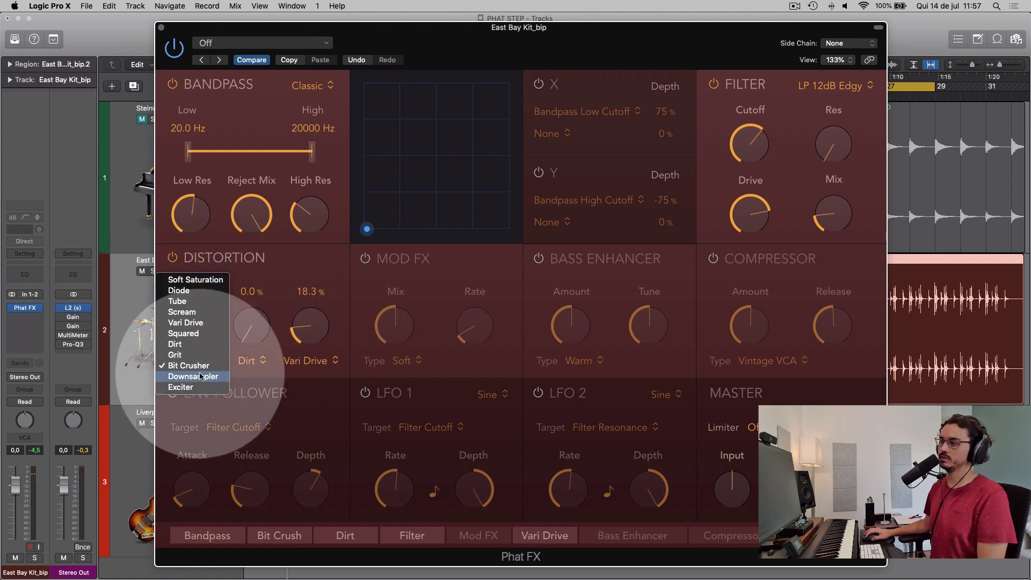
pyautogui.click(288, 284)
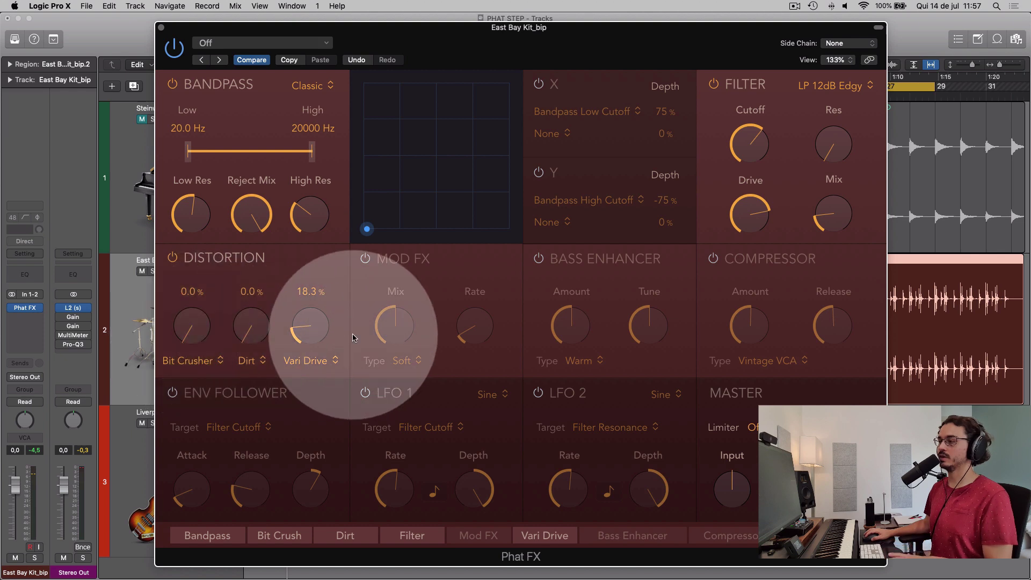
pyautogui.press('space')
pyautogui.moveTo(193, 328); pyautogui.dragTo(195, 305)
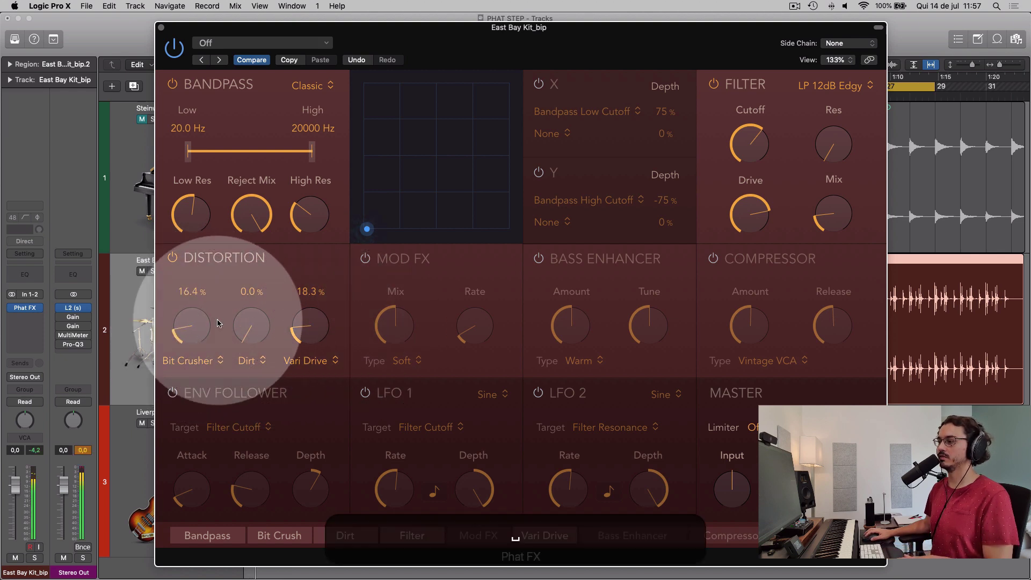
pyautogui.moveTo(260, 327); pyautogui.dragTo(257, 299)
pyautogui.moveTo(301, 327); pyautogui.dragTo(308, 324)
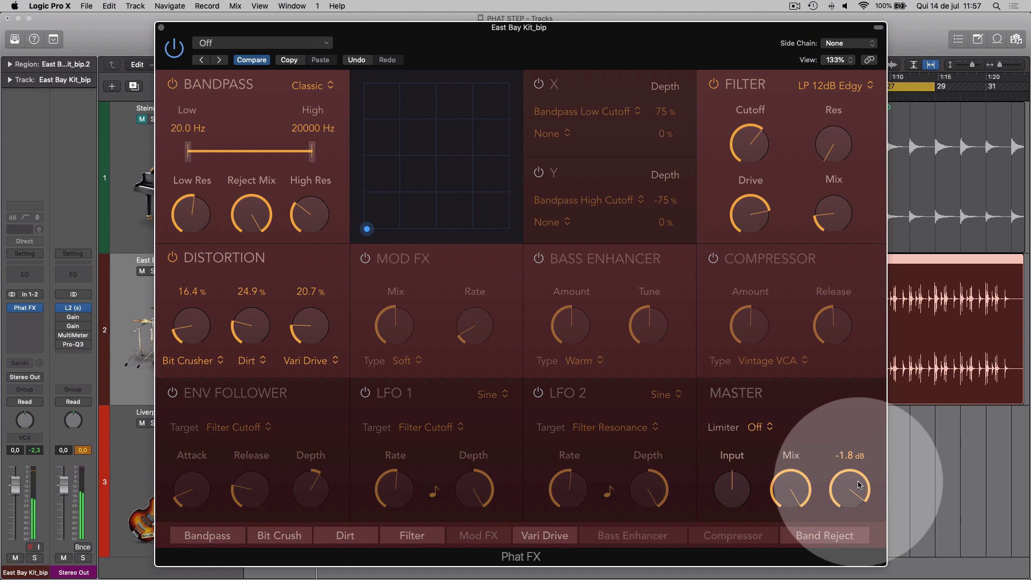
# Try the Mod FX section on the drums with the Soft type, then switch it off.
pyautogui.click(365, 258)
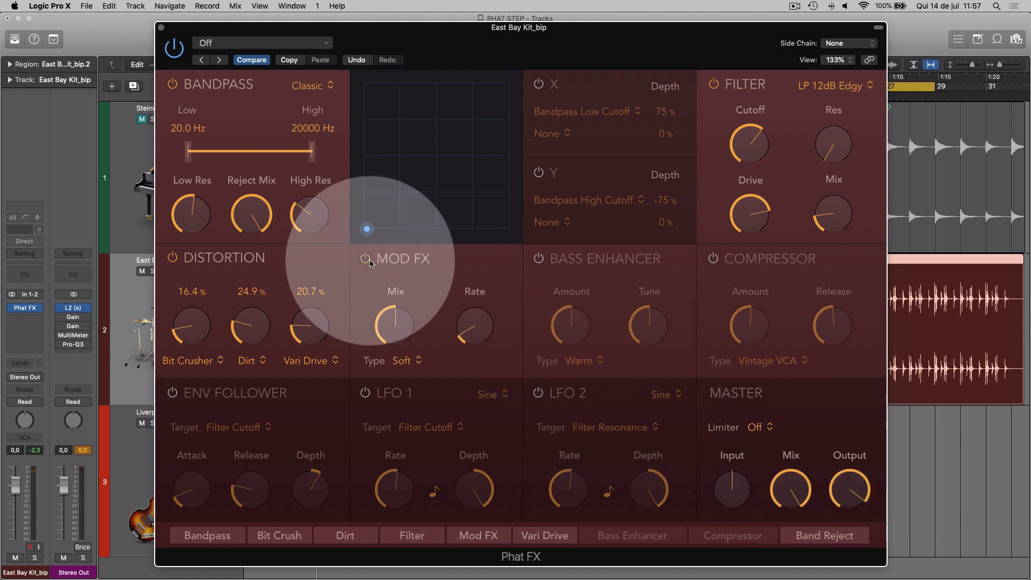
pyautogui.press('space')
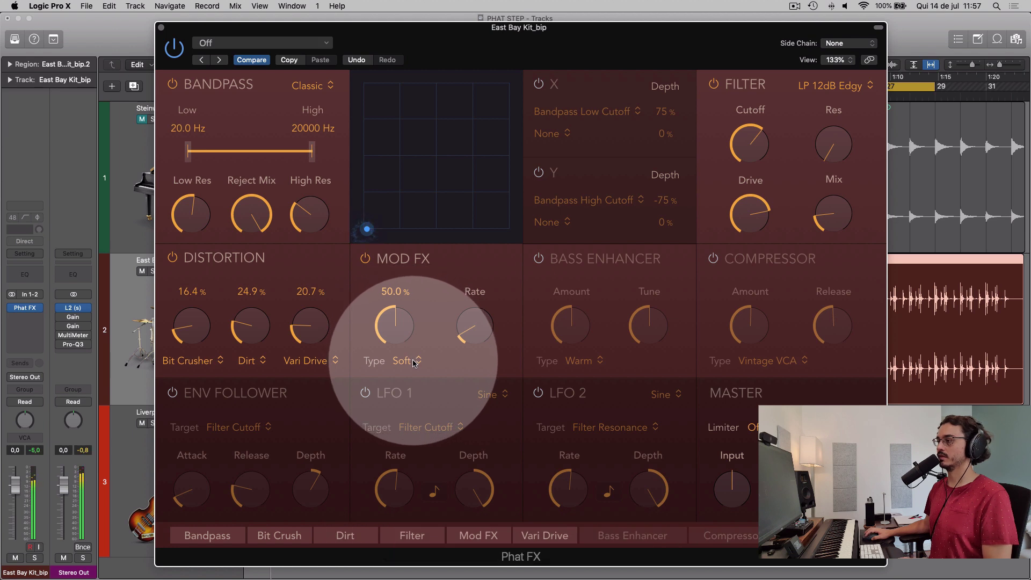
pyautogui.press('space')
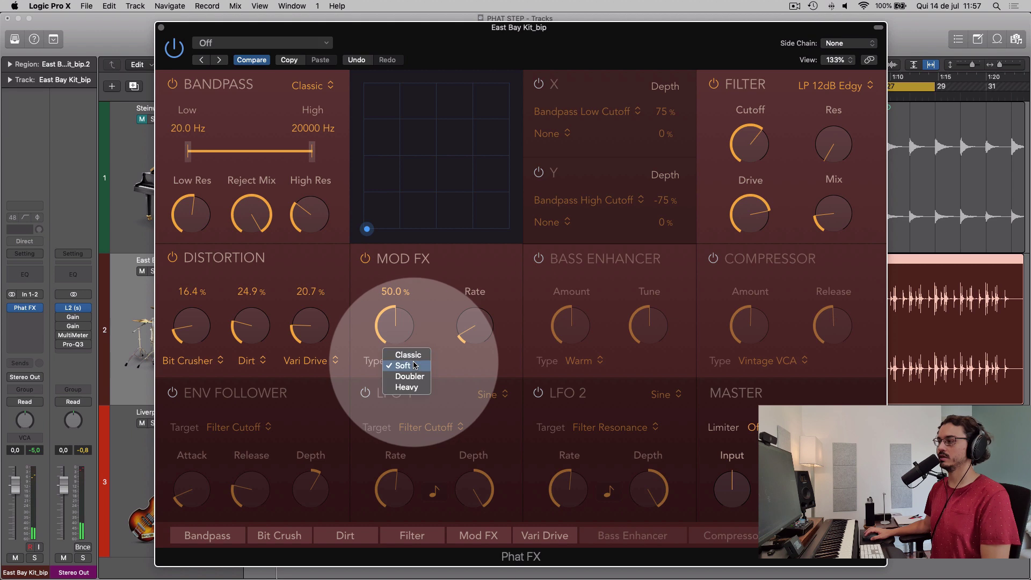
pyautogui.click(430, 295)
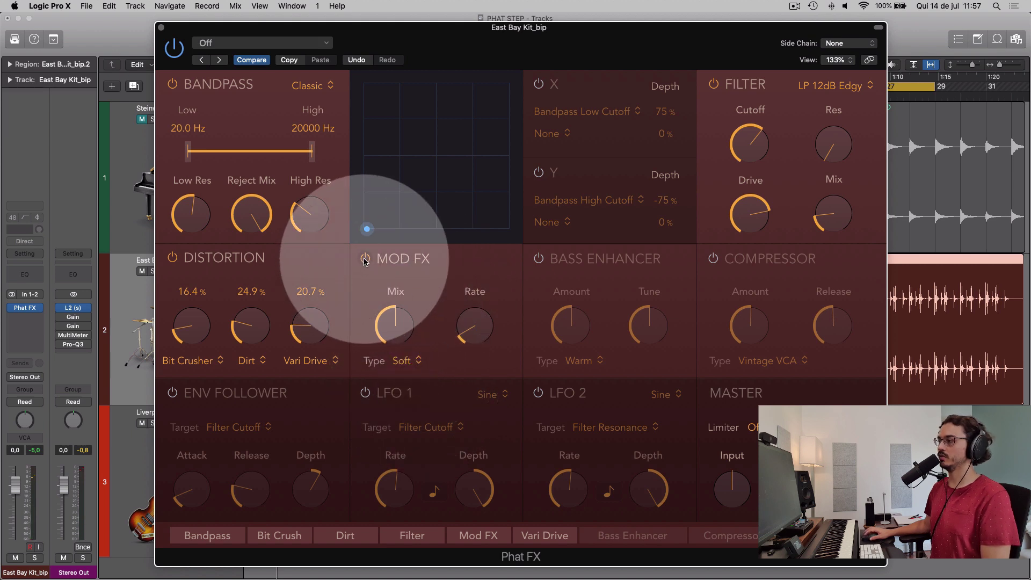
pyautogui.click(365, 259)
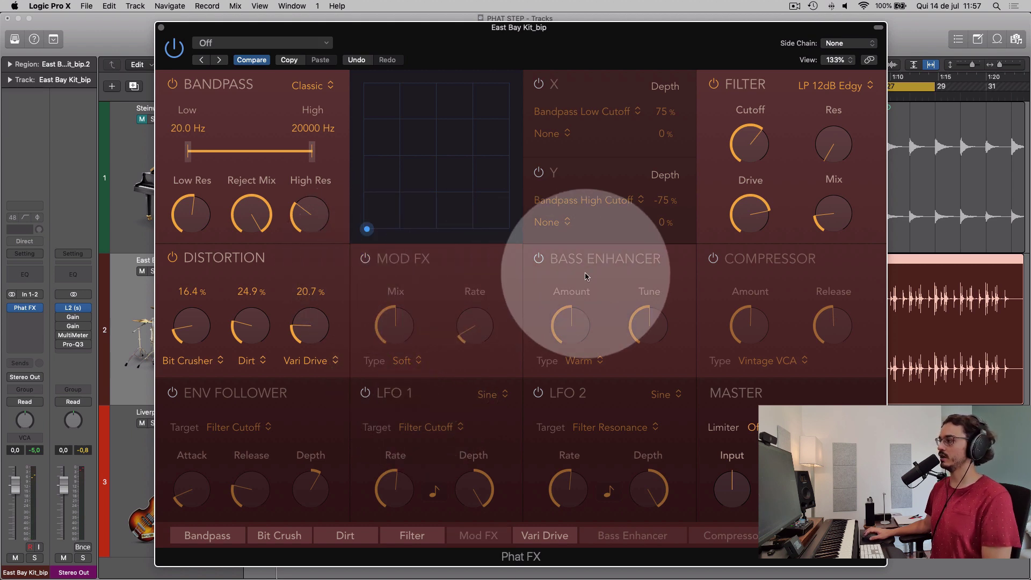
# Enable the Bass Enhancer, lower its Amount, and set its Tune to 64 Hz.
pyautogui.click(538, 259)
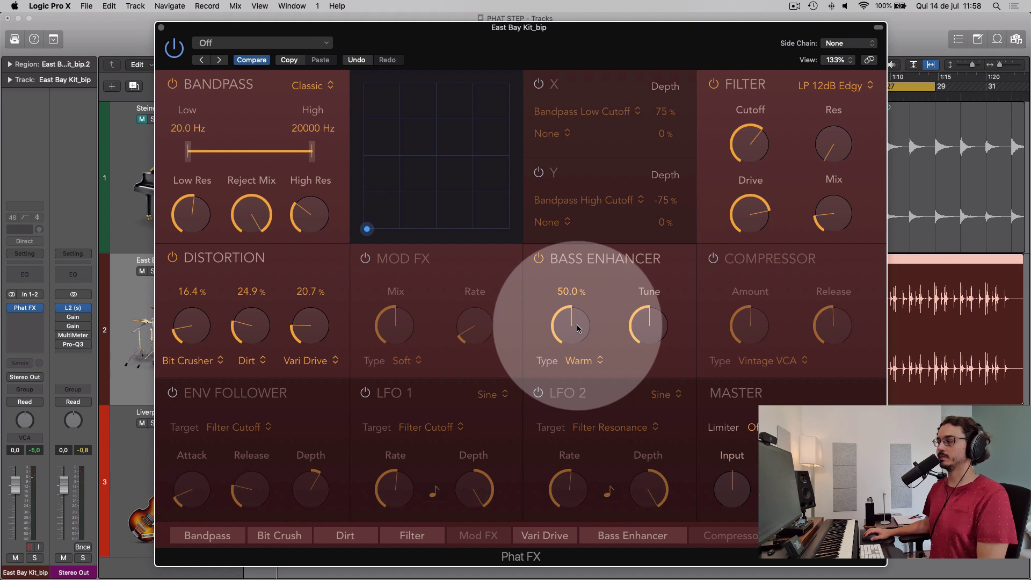
pyautogui.moveTo(577, 323); pyautogui.dragTo(578, 349)
pyautogui.moveTo(653, 314); pyautogui.dragTo(655, 337)
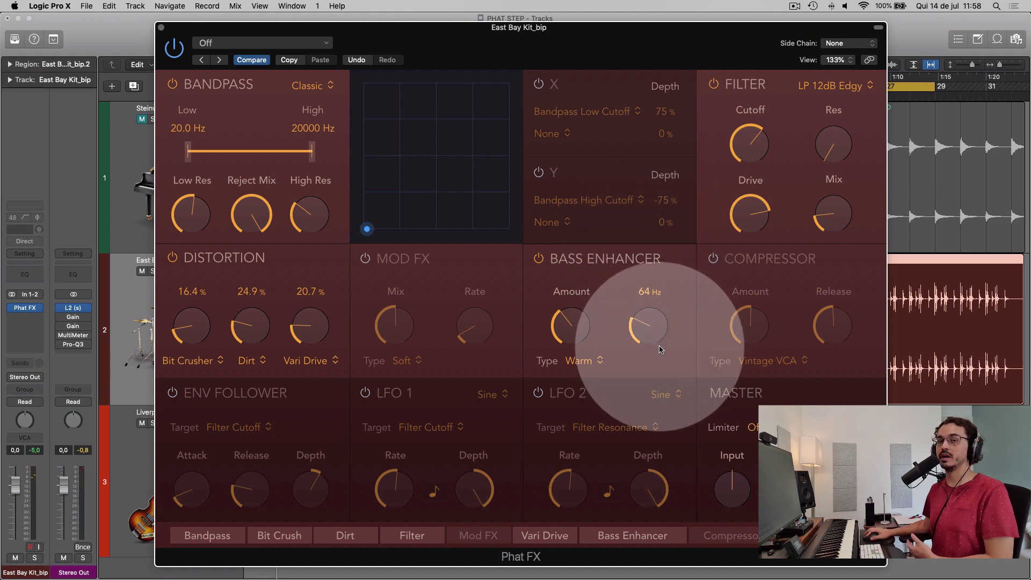
# Change the Bass Enhancer type to Clip and lower its Amount to 0%.
pyautogui.click(588, 361)
pyautogui.click(589, 365)
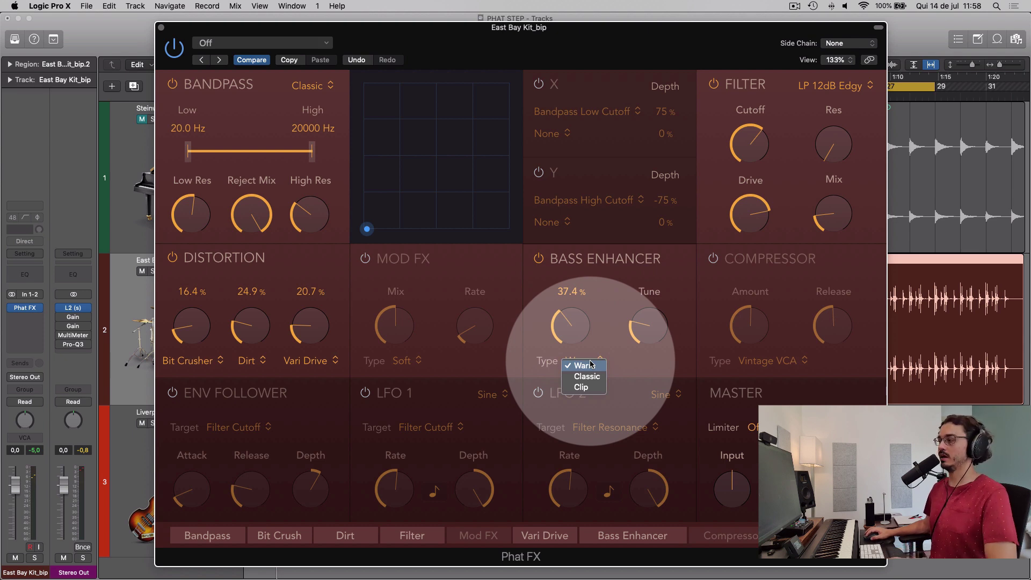
pyautogui.click(582, 388)
pyautogui.moveTo(574, 325); pyautogui.dragTo(587, 426)
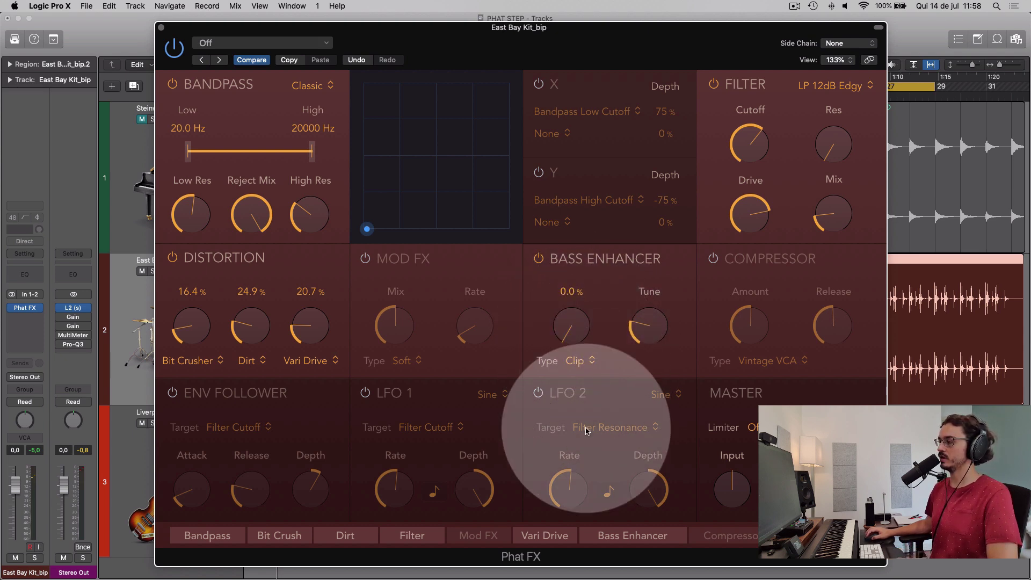
# Raise the Bass Enhancer Amount to 90%, audition the drums, and bring the Amount back down to a low level.
pyautogui.moveTo(578, 336); pyautogui.dragTo(572, 285)
pyautogui.moveTo(570, 272); pyautogui.dragTo(561, 188)
pyautogui.moveTo(577, 339)
pyautogui.press('space')
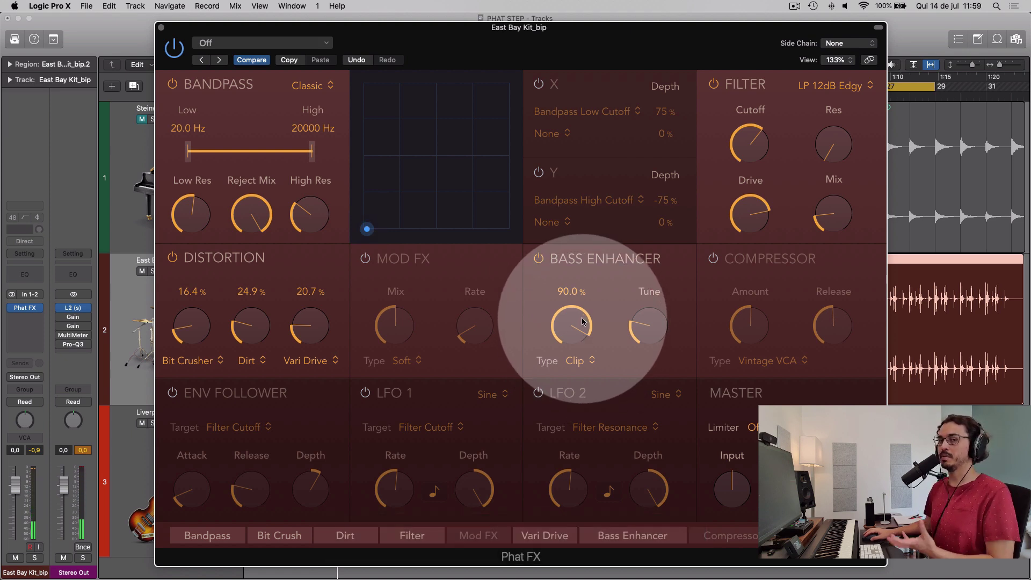
pyautogui.moveTo(565, 324); pyautogui.dragTo(578, 341)
pyautogui.press('space')
pyautogui.press('space')
# Enable the Compressor with the Clip type and set its Amount to -10 dB, then back to -5 dB, during playback.
pyautogui.click(712, 262)
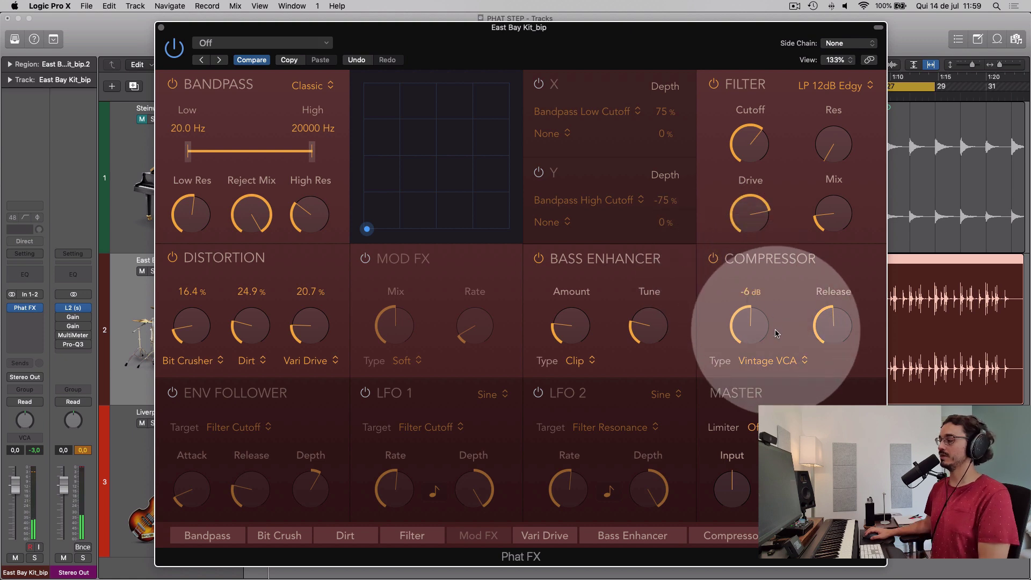
pyautogui.click(775, 365)
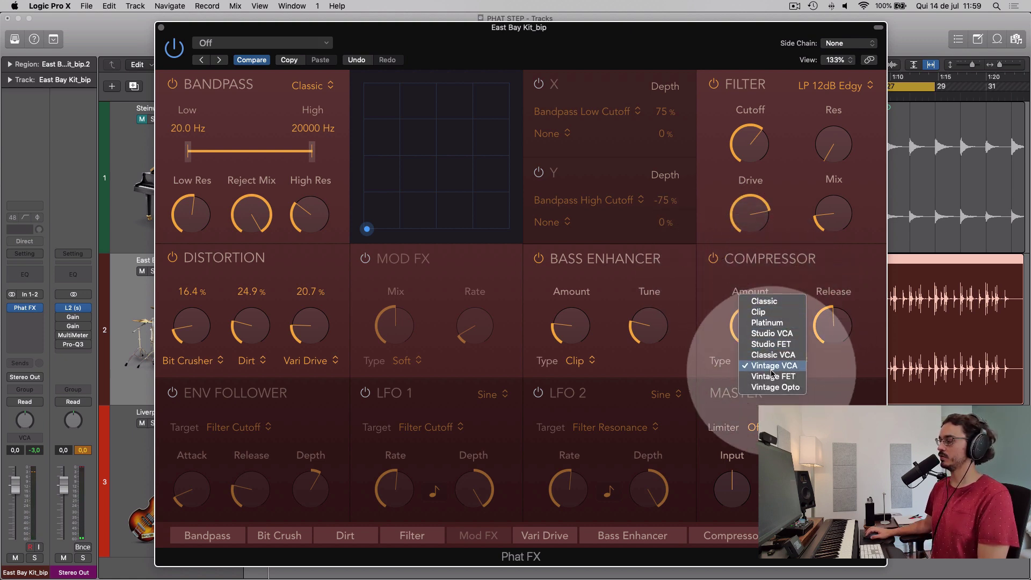
pyautogui.click(766, 314)
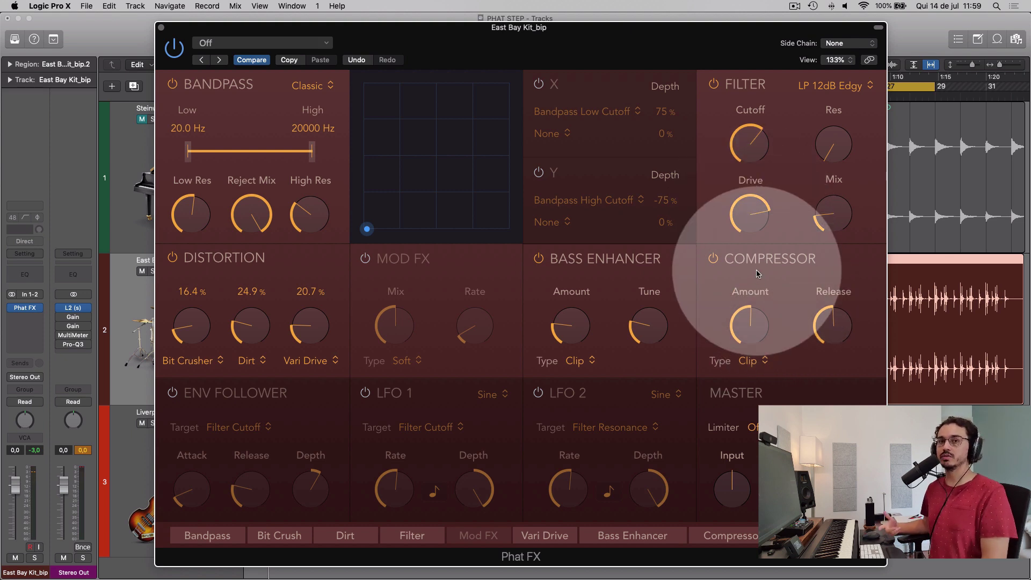
pyautogui.moveTo(751, 334); pyautogui.dragTo(752, 305)
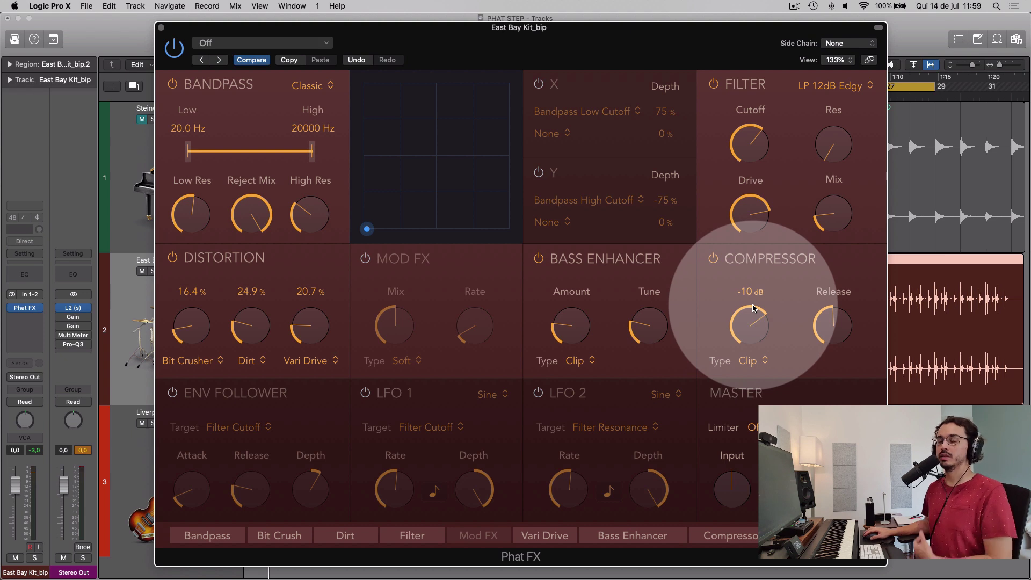
pyautogui.moveTo(756, 316)
pyautogui.mouseDown()
pyautogui.moveTo(763, 339)
pyautogui.moveTo(762, 324)
pyautogui.mouseUp()
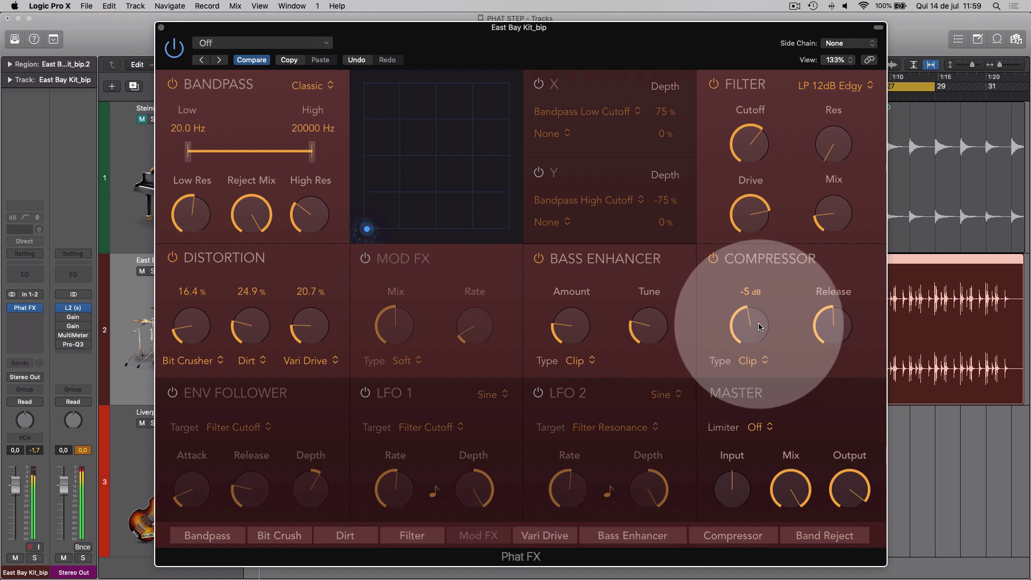
# Raise the Compressor Amount in stages during playback, lowering the master Output each time to compensate for the level.
pyautogui.click(855, 479)
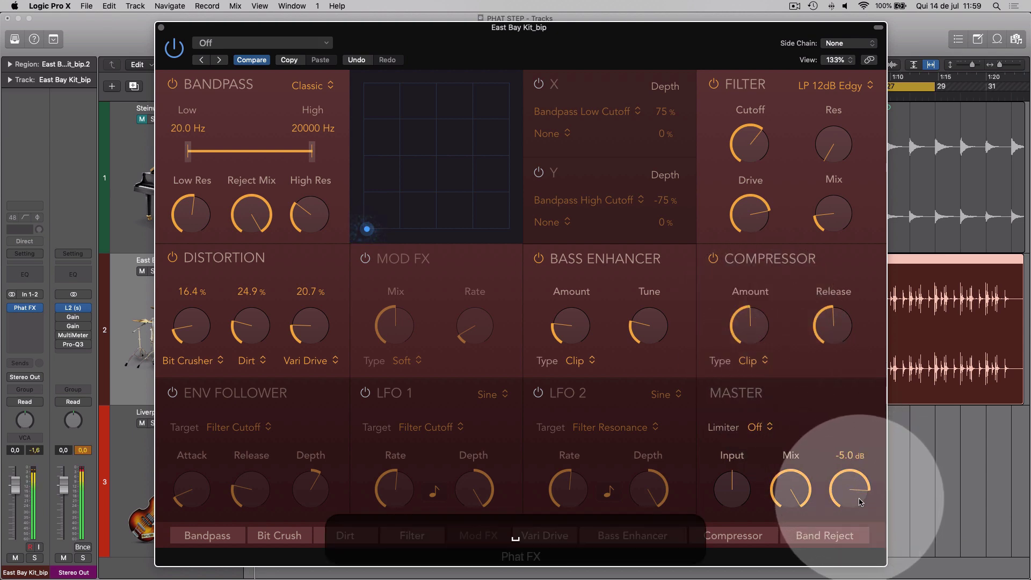
pyautogui.moveTo(752, 321); pyautogui.dragTo(755, 314)
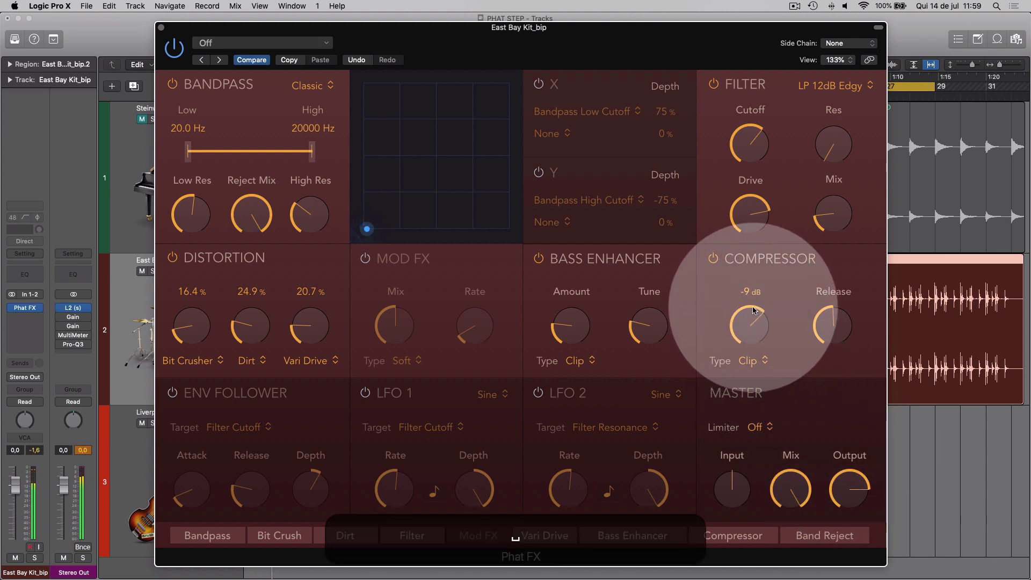
pyautogui.click(855, 488)
pyautogui.moveTo(856, 487); pyautogui.dragTo(859, 501)
pyautogui.moveTo(755, 324); pyautogui.dragTo(761, 304)
pyautogui.click(853, 498)
pyautogui.moveTo(853, 496); pyautogui.dragTo(859, 508)
pyautogui.moveTo(755, 327); pyautogui.dragTo(756, 315)
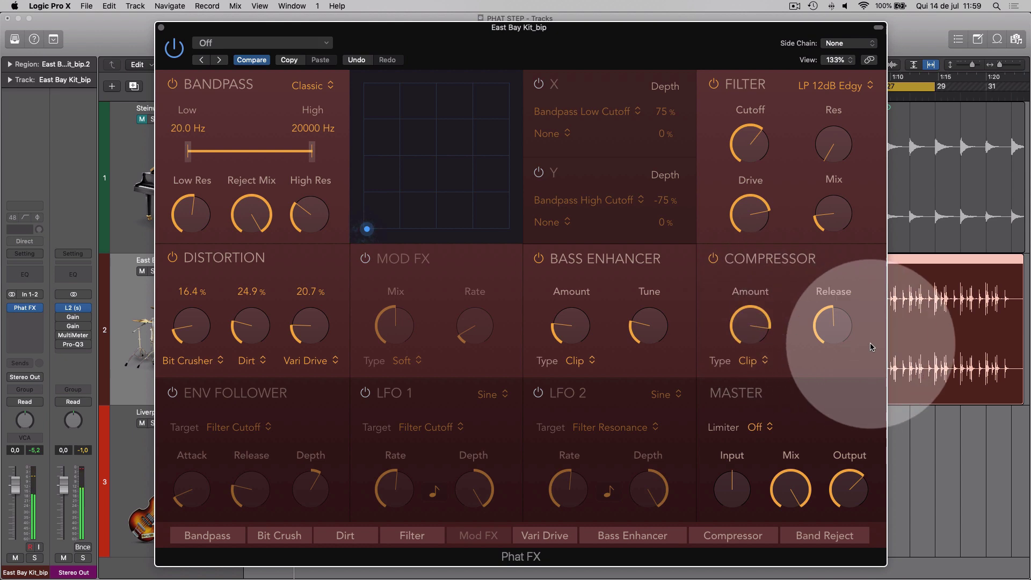
# Shorten the Compressor Release slightly and audition the drum track.
pyautogui.press('space')
pyautogui.moveTo(844, 300); pyautogui.dragTo(845, 348)
pyautogui.press('space')
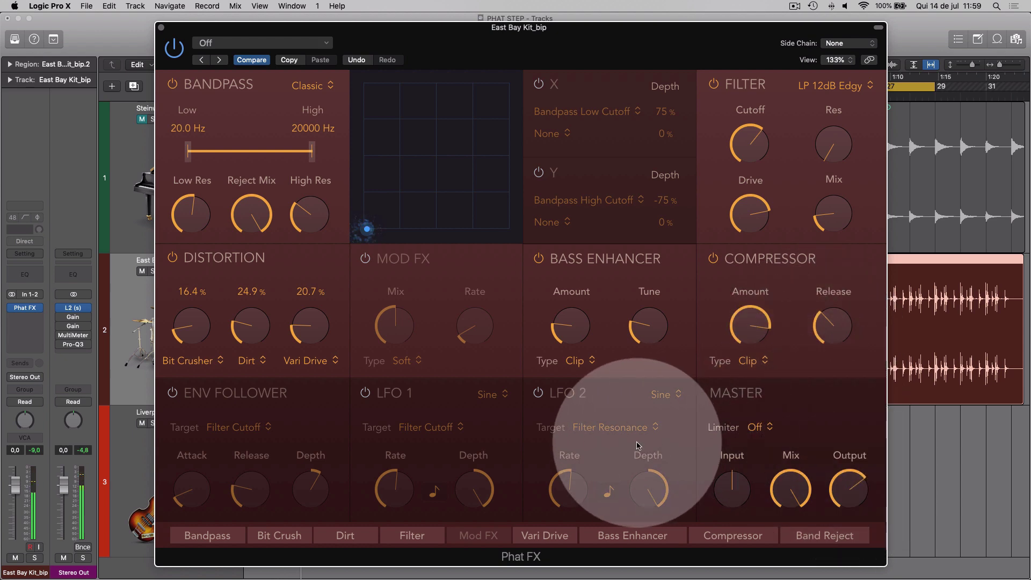
# Bypass the whole plug-in and re-enable it during playback to compare the dry and processed drums.
pyautogui.press('space')
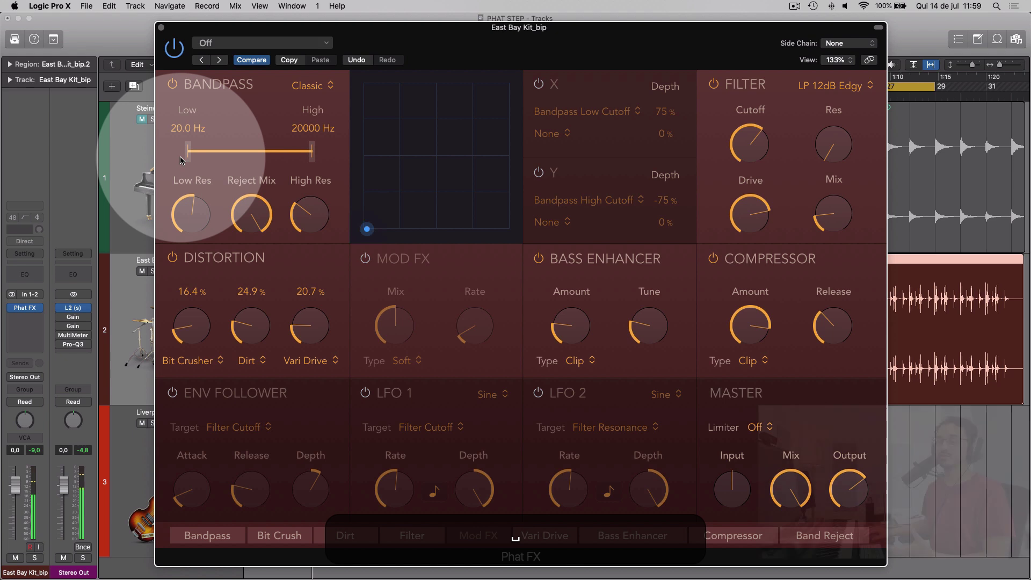
pyautogui.click(179, 49)
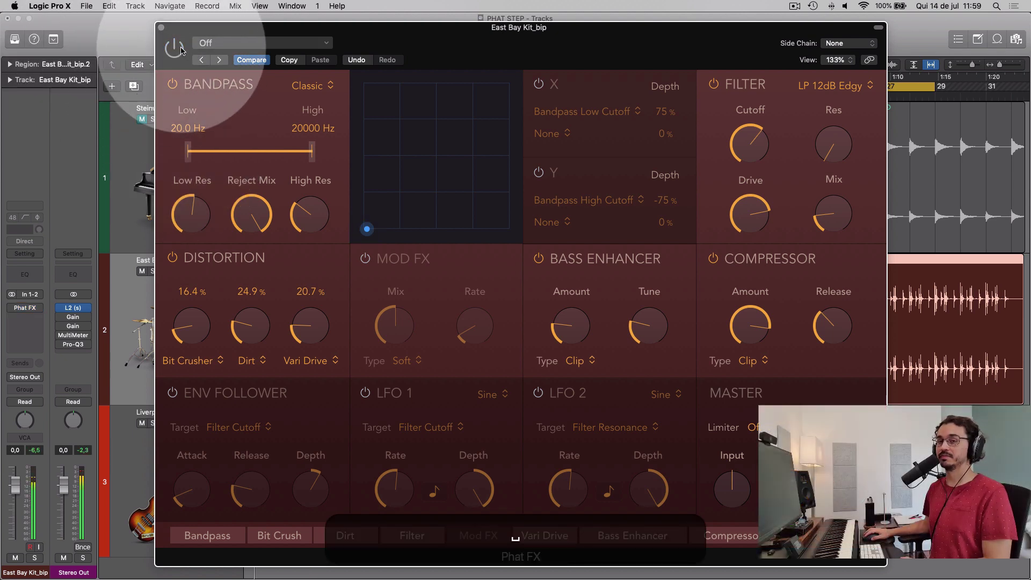
pyautogui.press('space')
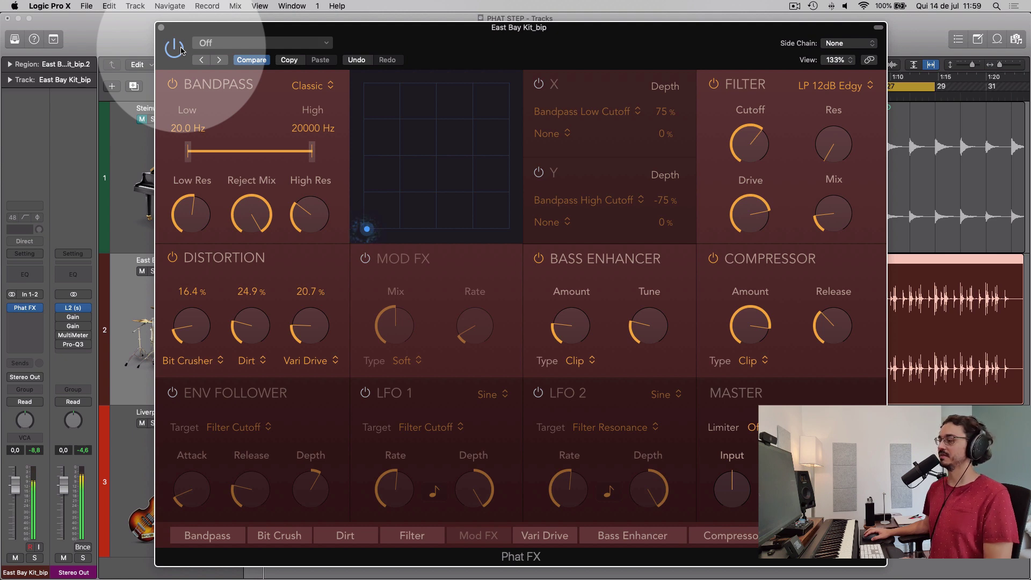
pyautogui.press('space')
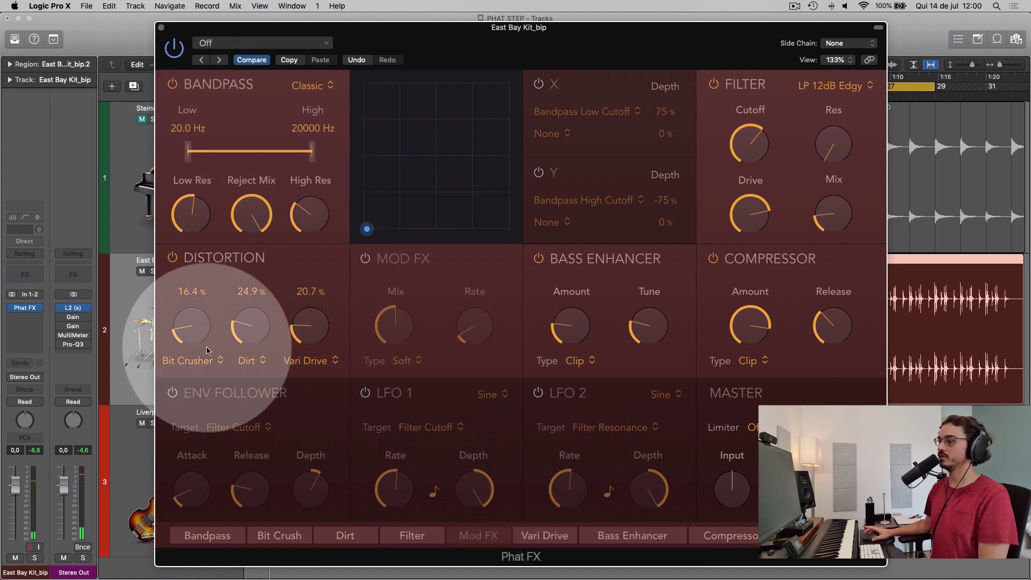
# Enable the Env Follower, target it at Distortion Bit Crusher, and set both Attack and Release to 0.01 s.
pyautogui.click(172, 395)
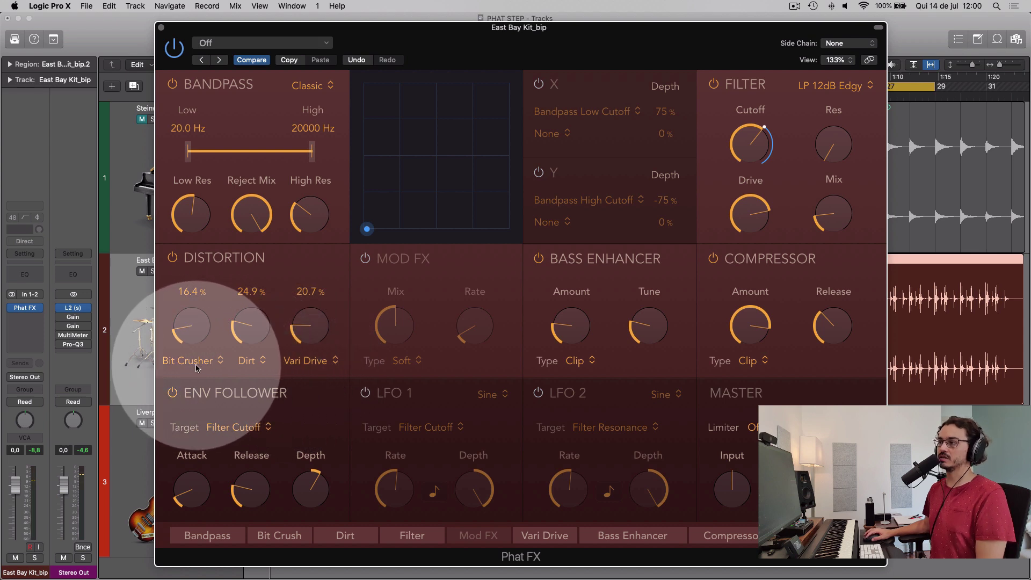
pyautogui.click(234, 427)
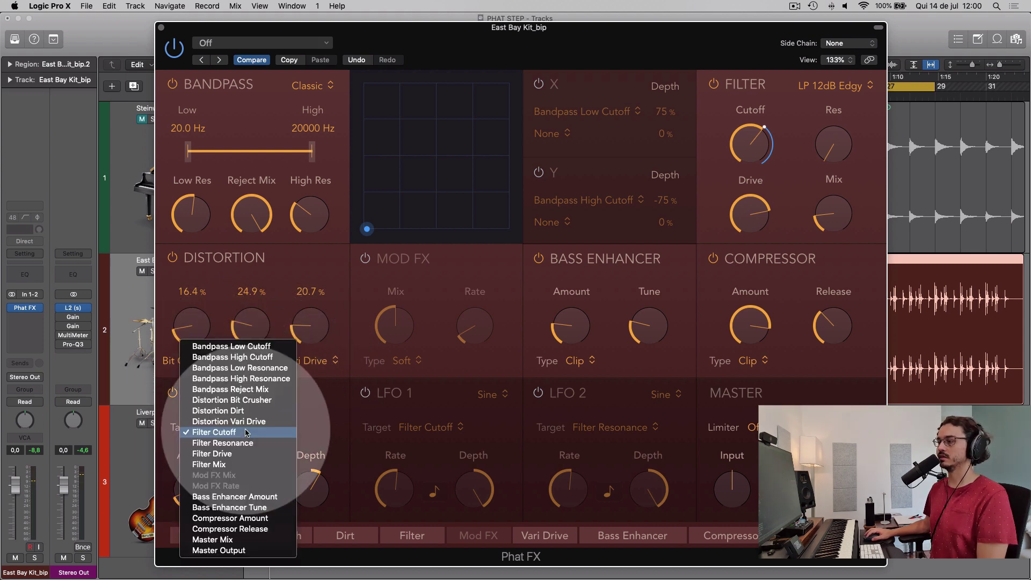
pyautogui.click(232, 400)
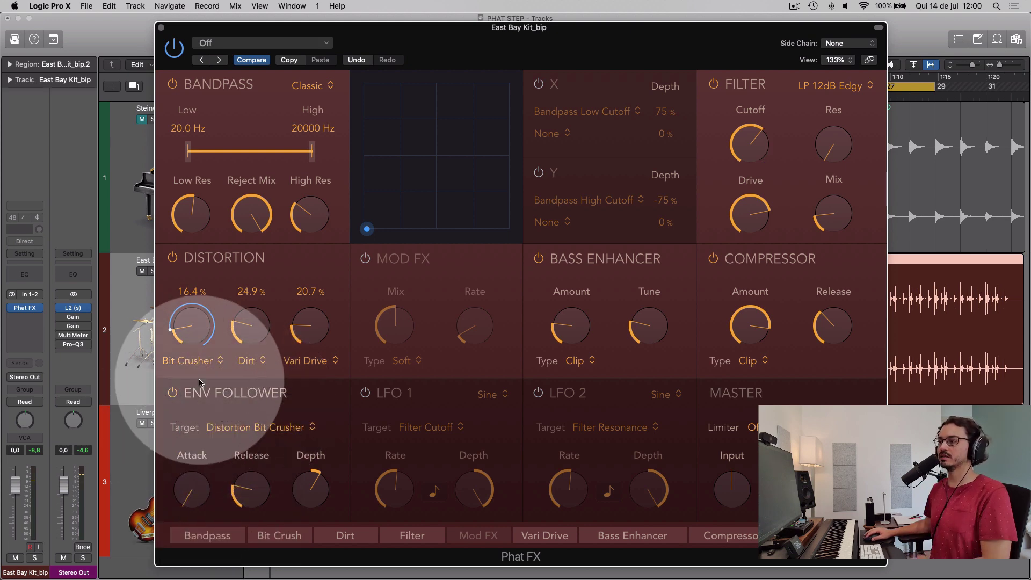
pyautogui.moveTo(197, 495); pyautogui.dragTo(218, 521)
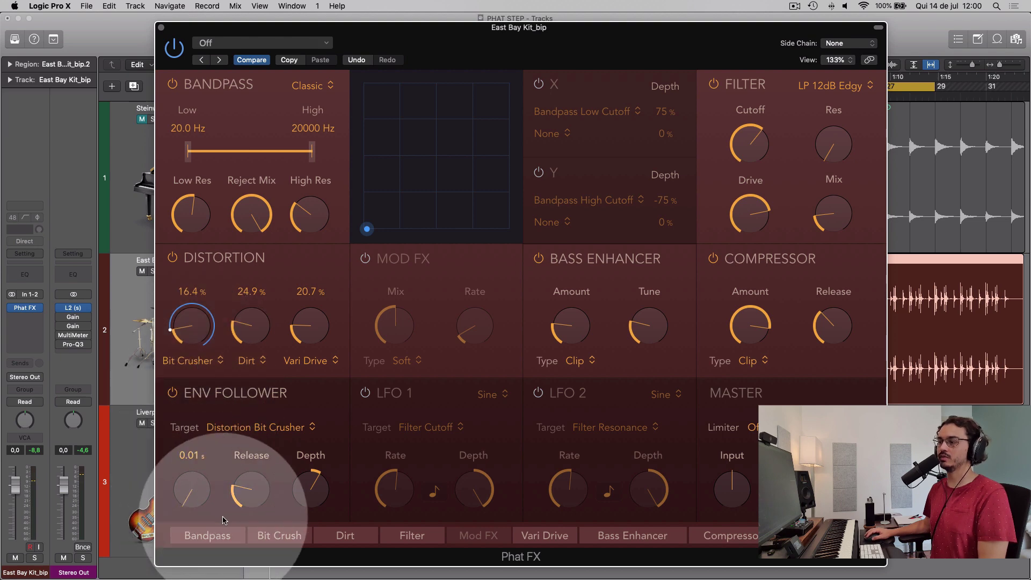
pyautogui.moveTo(252, 487); pyautogui.dragTo(265, 553)
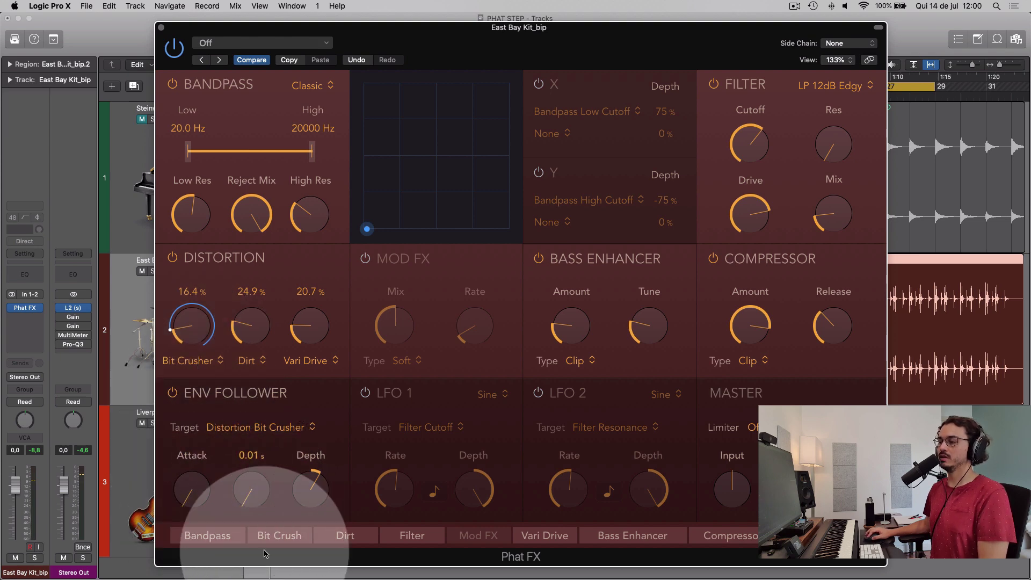
# Reset the Env Follower Depth to zero and raise it to a positive amount while the drums play.
pyautogui.keyDown('alt'); pyautogui.click(311, 472); pyautogui.keyUp('alt')
pyautogui.press('space')
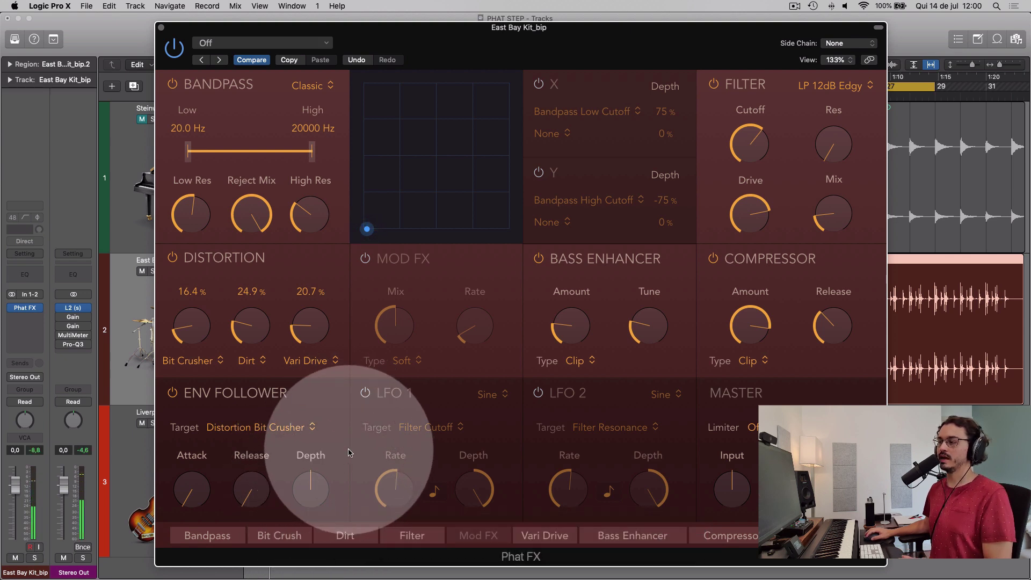
pyautogui.moveTo(315, 478); pyautogui.dragTo(319, 475)
pyautogui.press('space')
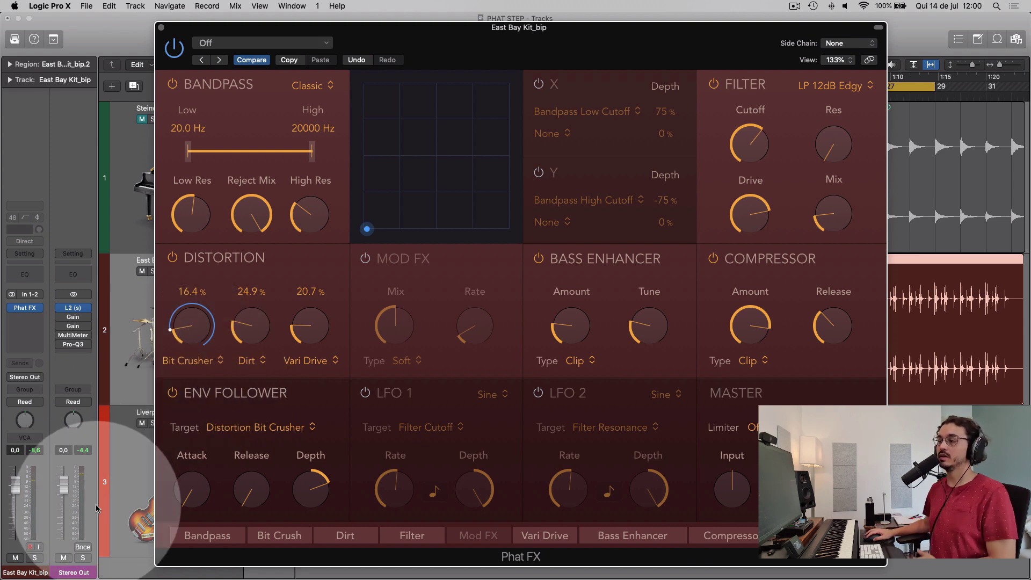
# Raise the Env Follower Attack to 0.78 s and lengthen its Release while auditioning the drums.
pyautogui.press('space')
pyautogui.moveTo(197, 498); pyautogui.dragTo(189, 432)
pyautogui.moveTo(263, 502); pyautogui.dragTo(242, 420)
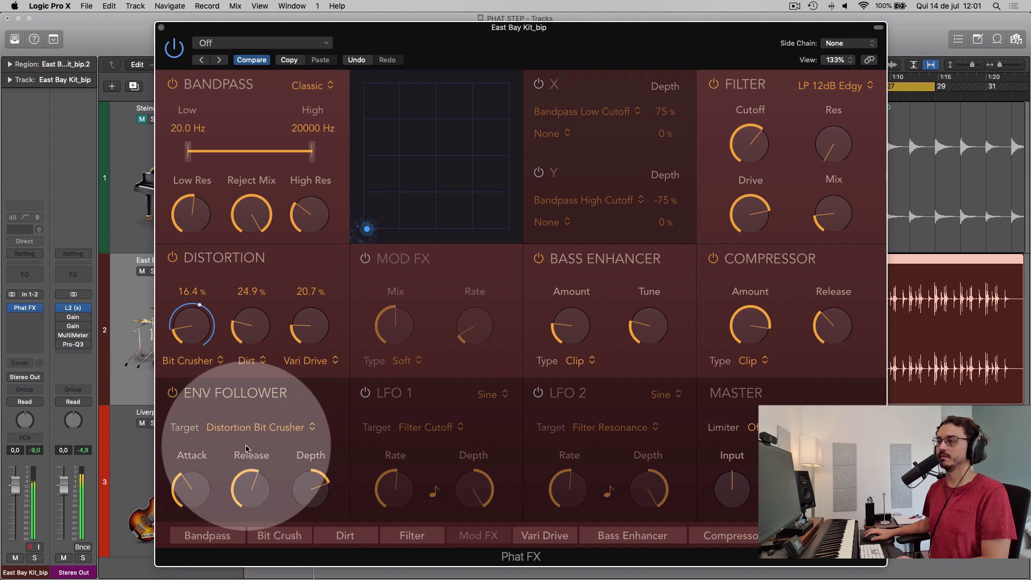
pyautogui.press('space')
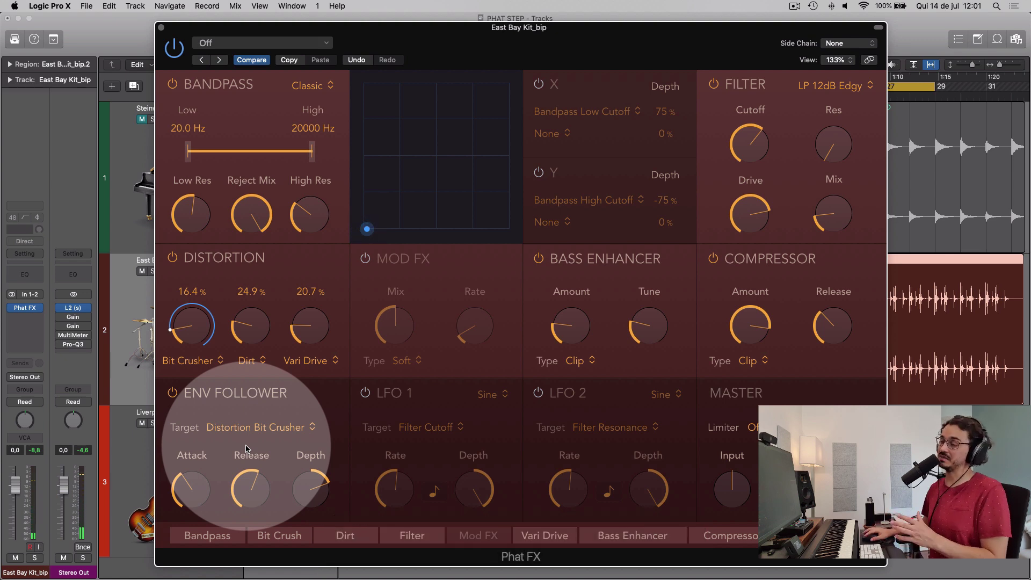
# Try an Env Follower Depth of 220%, then set it to -218% and audition the inverted modulation.
pyautogui.moveTo(319, 480)
pyautogui.mouseDown()
pyautogui.moveTo(320, 491)
pyautogui.moveTo(315, 479)
pyautogui.mouseUp()
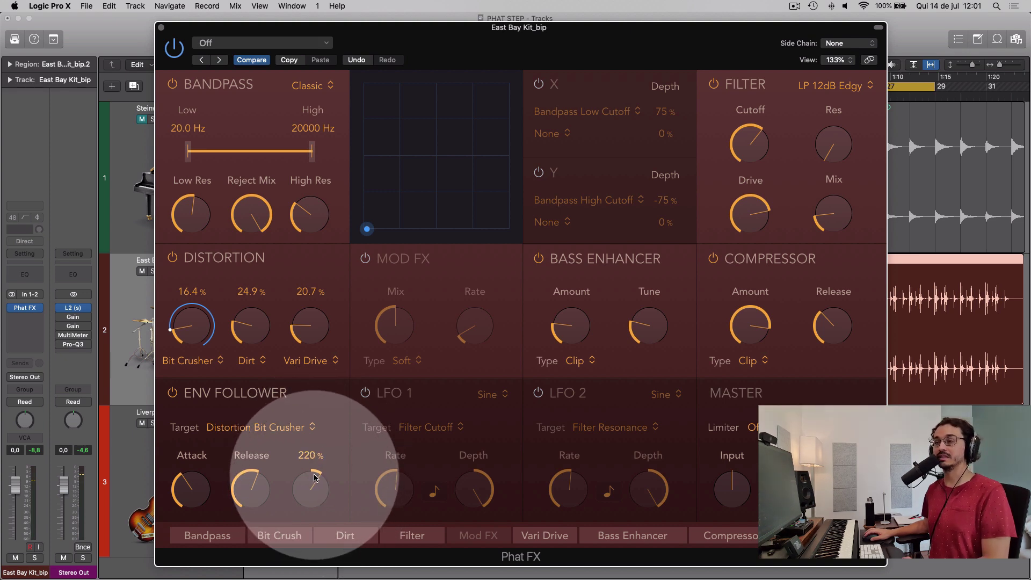
pyautogui.moveTo(316, 478); pyautogui.dragTo(321, 503)
pyautogui.press('space')
pyautogui.press('space')
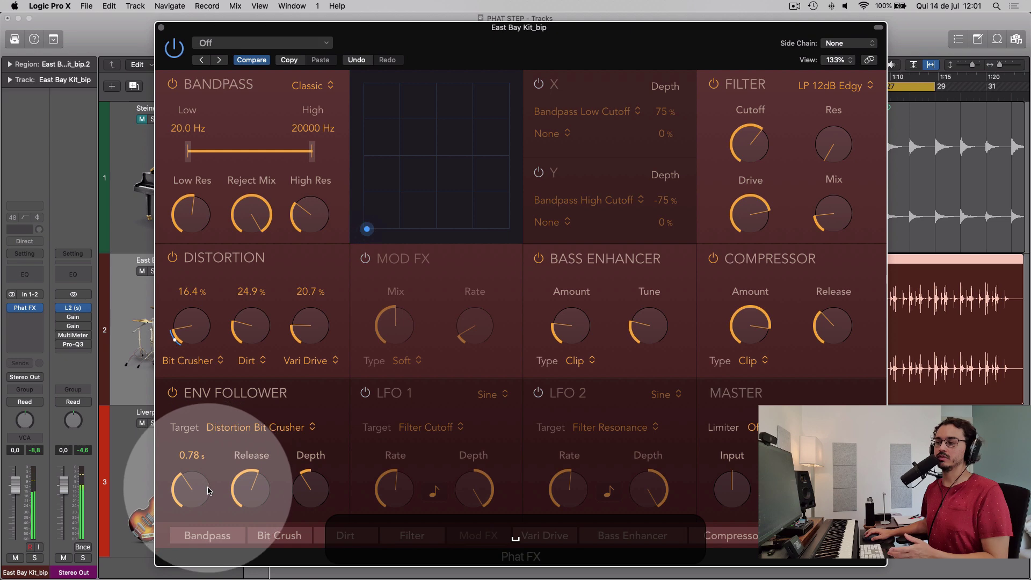
# Lower the Env Follower Attack and Release to their minimum and listen to the drums.
pyautogui.moveTo(208, 486); pyautogui.dragTo(225, 577)
pyautogui.moveTo(249, 505); pyautogui.dragTo(284, 579)
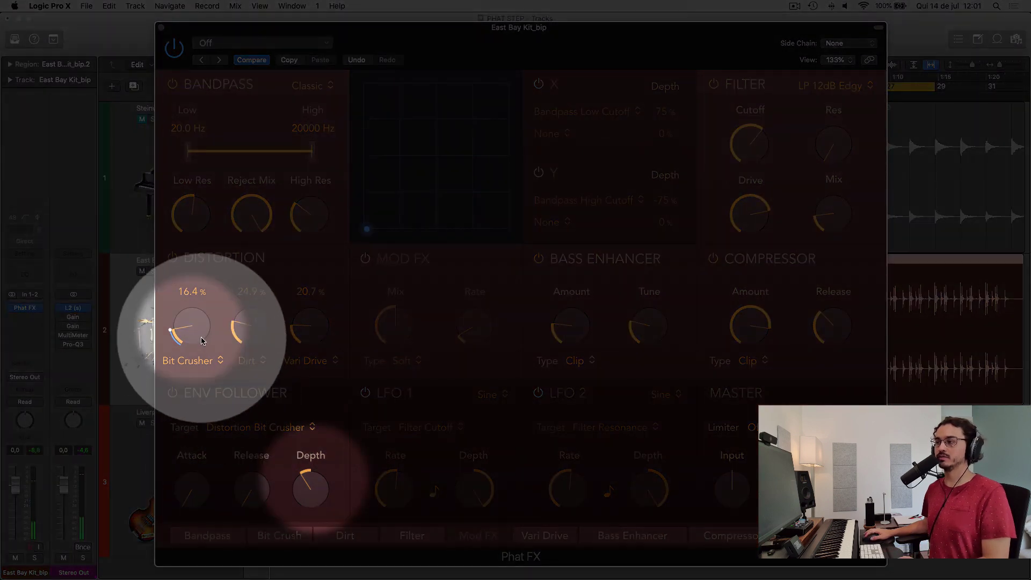
pyautogui.press('space')
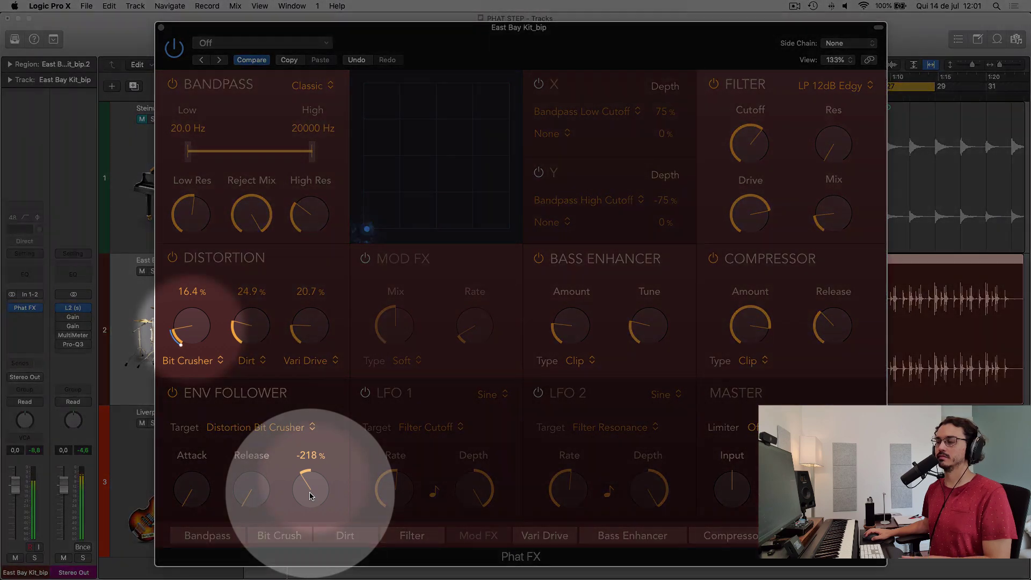
# Set the Env Follower Depth to 170% while auditioning the drum track.
pyautogui.press('space')
pyautogui.moveTo(310, 492); pyautogui.dragTo(317, 471)
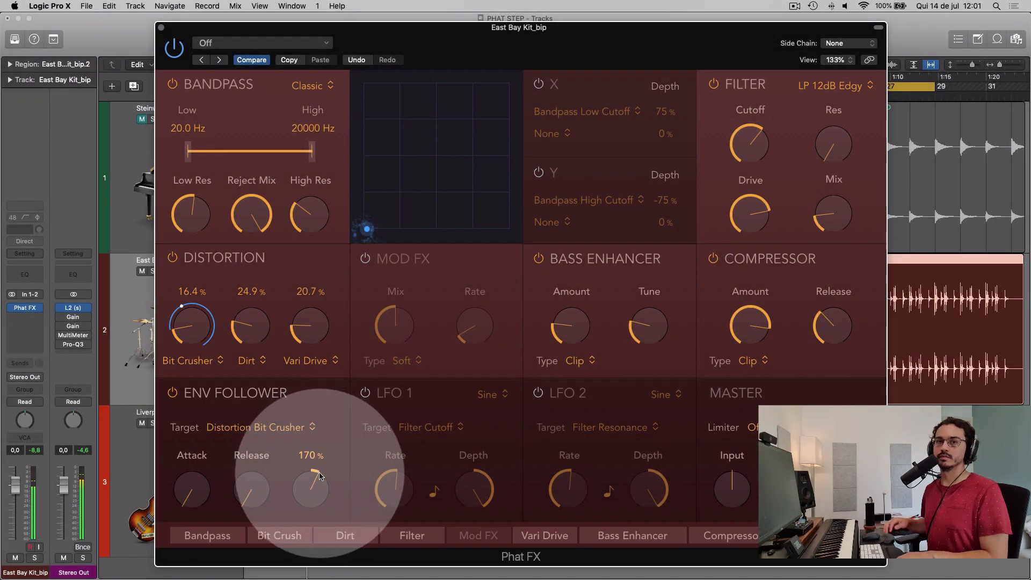
pyautogui.press('space')
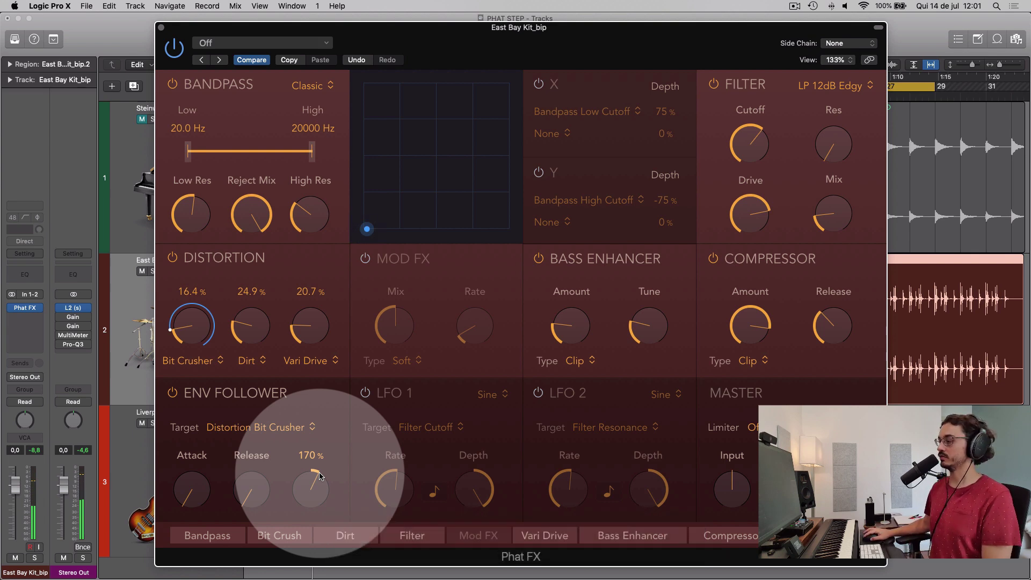
# Enable LFO 1 and LFO 2, try a free-running LFO 1 rate at maximum, and sync it back to tempo at 1/16.
pyautogui.click(365, 392)
pyautogui.click(538, 392)
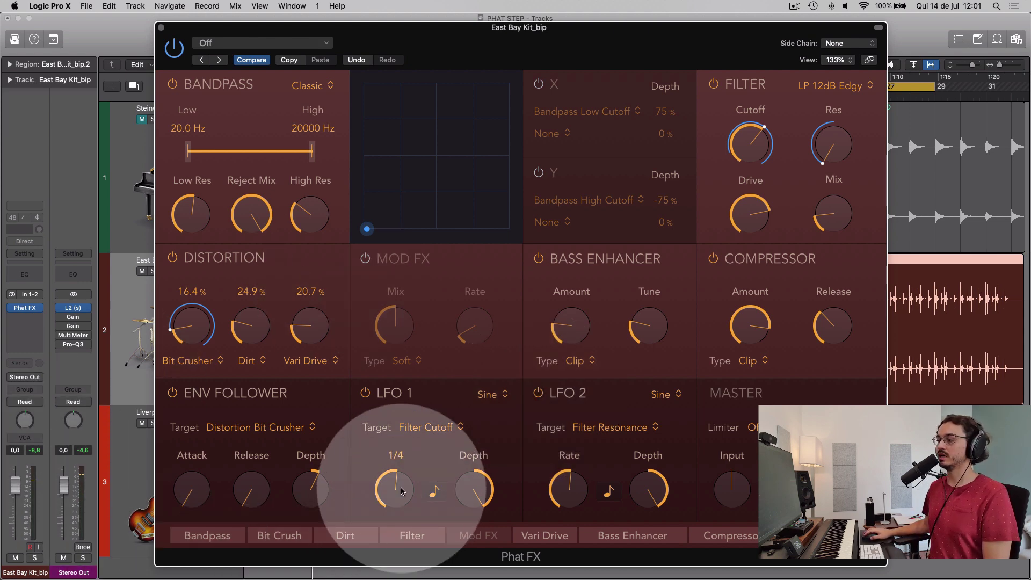
pyautogui.click(433, 494)
pyautogui.moveTo(394, 494); pyautogui.dragTo(376, 298)
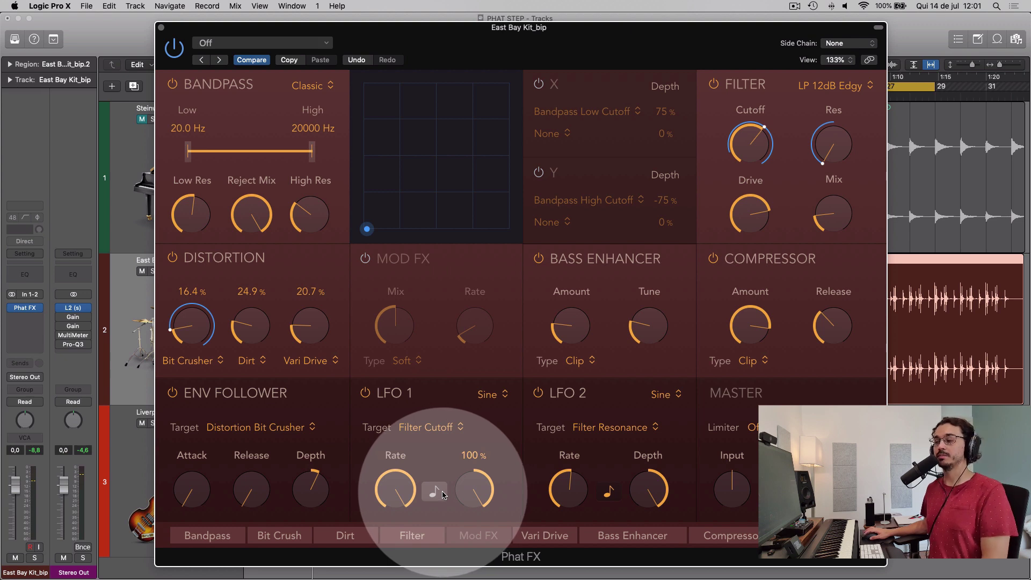
pyautogui.click(443, 494)
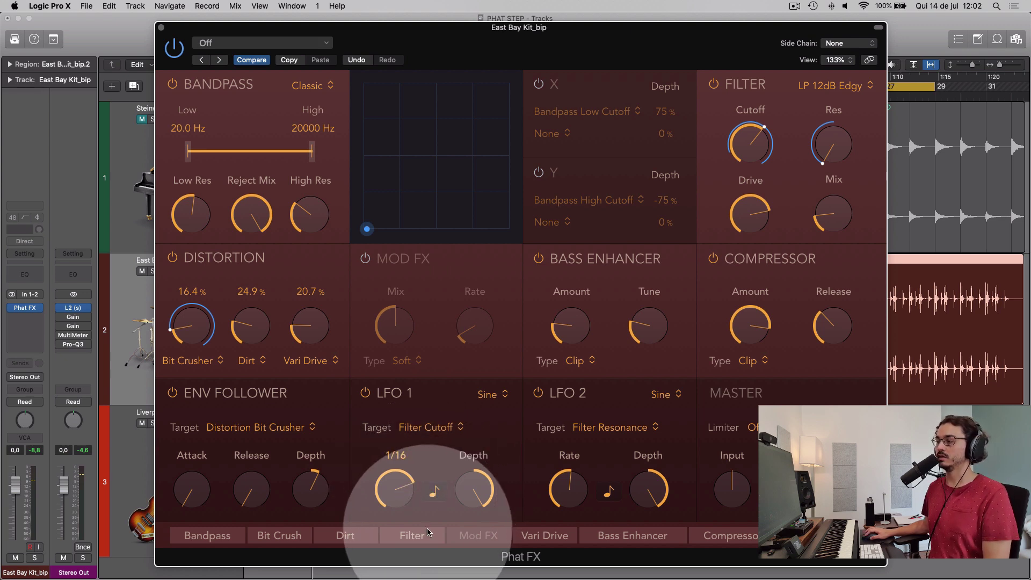
# Turn off LFO 2 and set the LFO 1 target to Filter Mix.
pyautogui.click(538, 392)
pyautogui.click(451, 427)
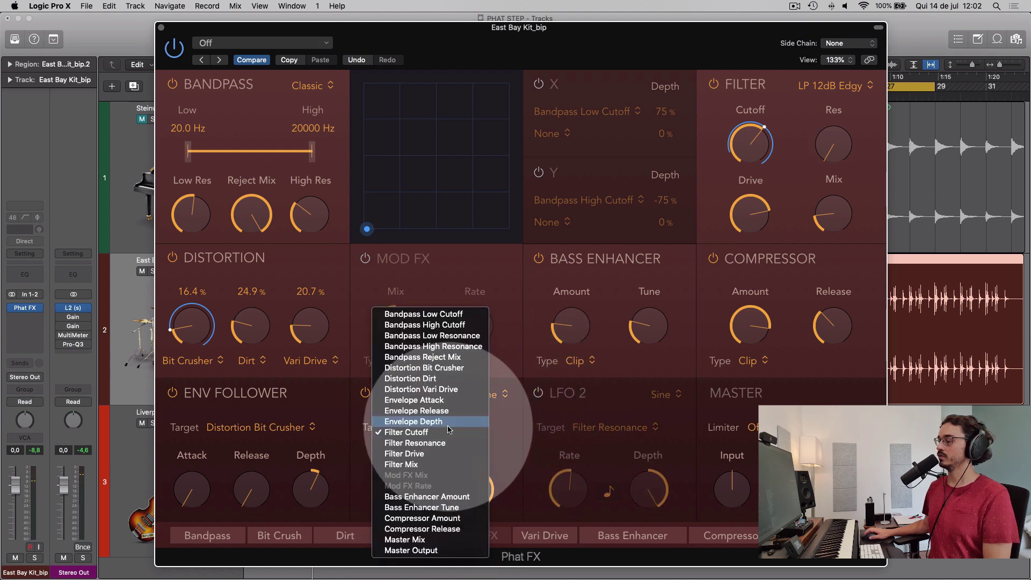
pyautogui.click(831, 210)
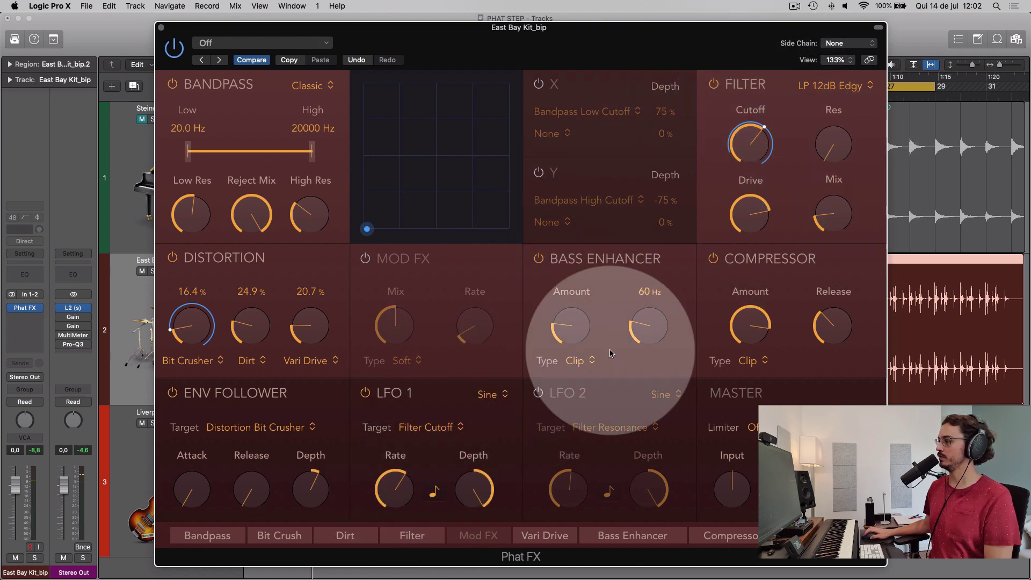
pyautogui.click(433, 429)
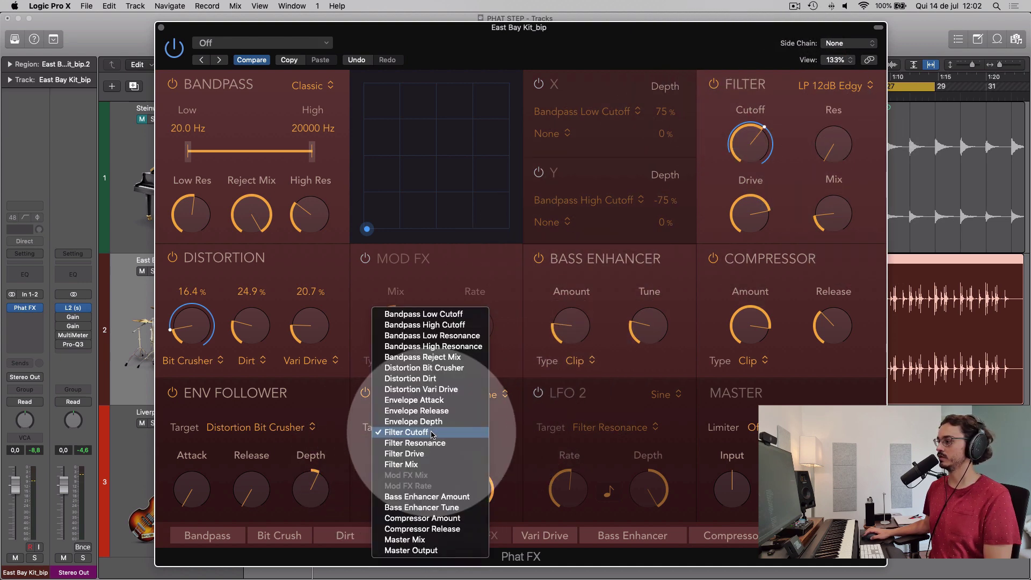
pyautogui.click(408, 464)
# Audition the drums with LFO 1 modulating the Filter Mix, and check the LFO 1 target list.
pyautogui.press('space')
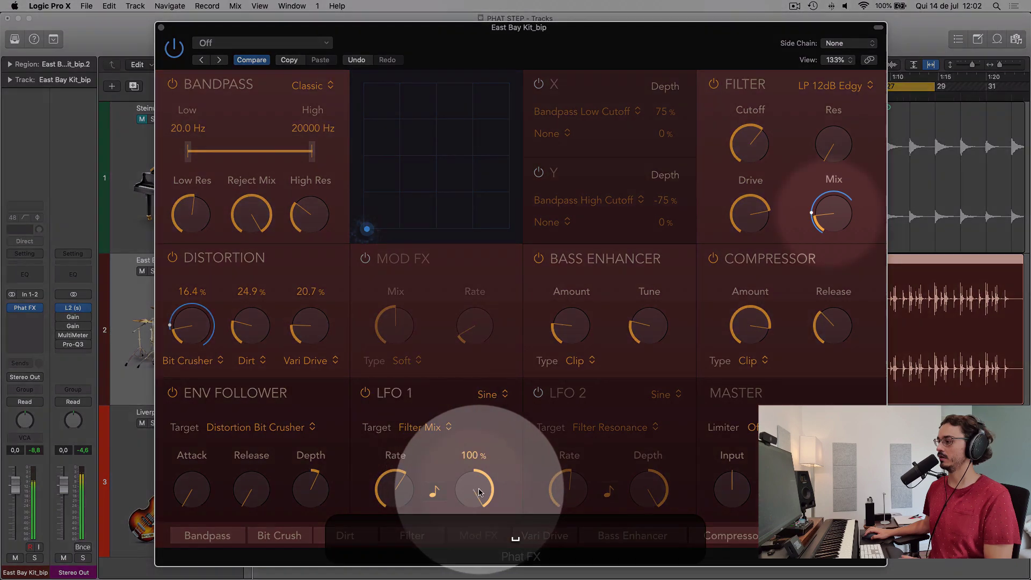
pyautogui.moveTo(837, 209)
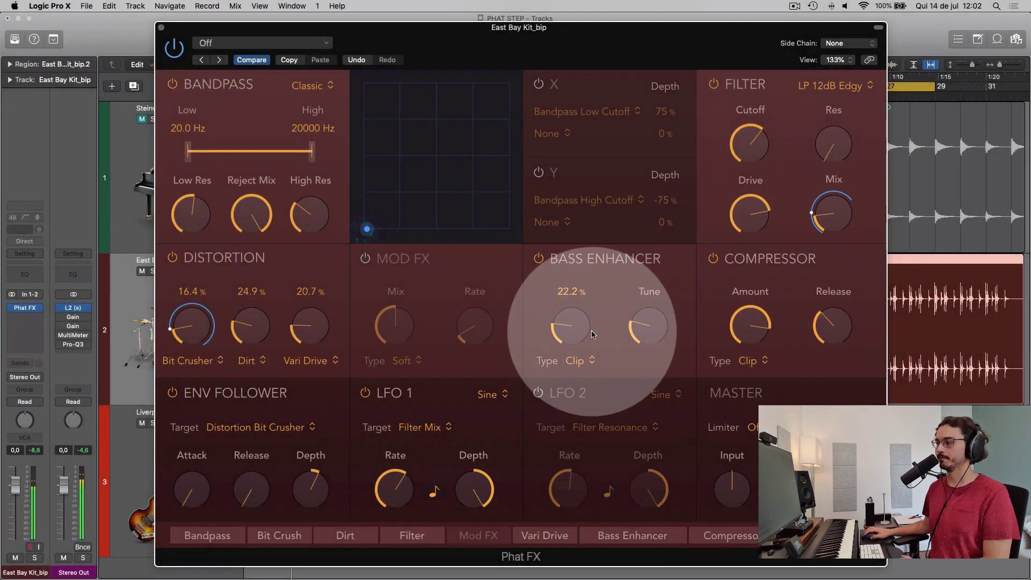
pyautogui.press('space')
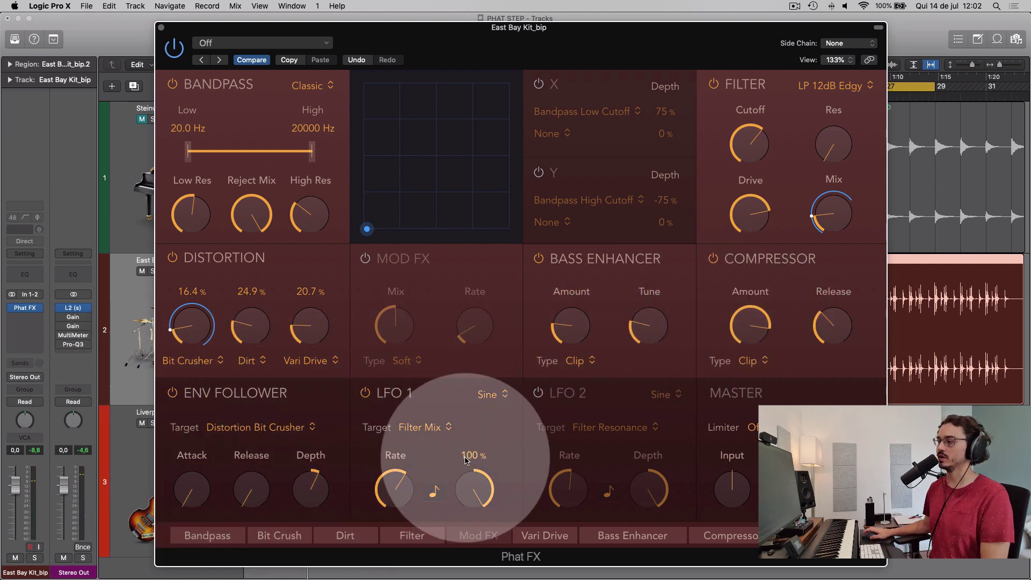
pyautogui.click(440, 428)
pyautogui.click(438, 433)
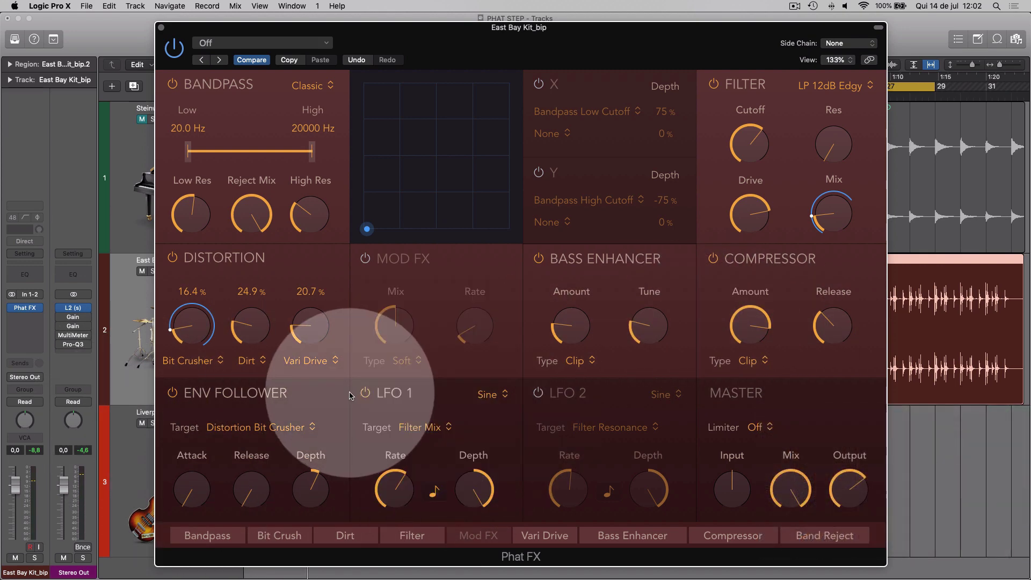
# Try lowering the Master Mix to about 32% during playback, and bring it back to 100%.
pyautogui.moveTo(803, 480)
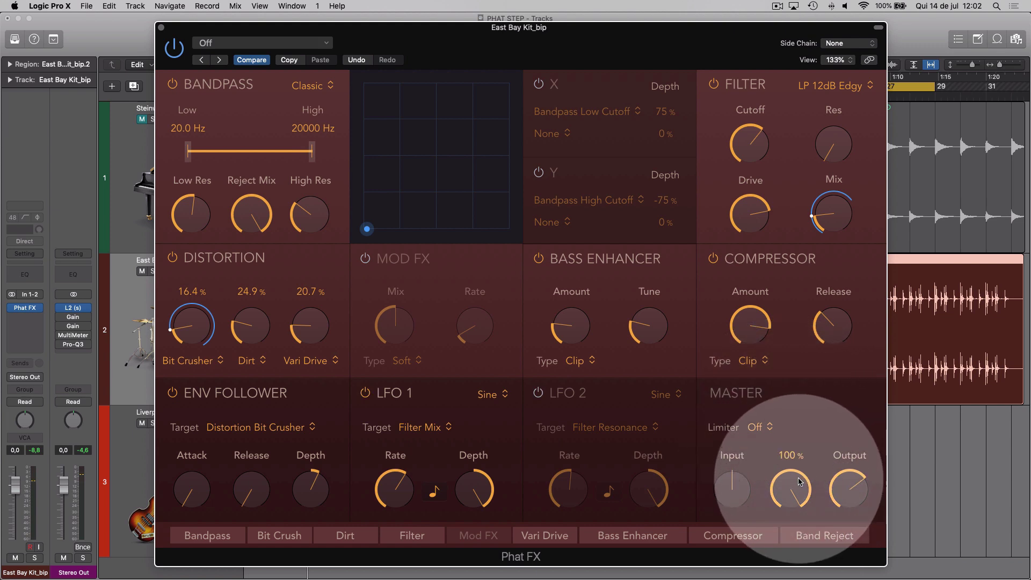
pyautogui.moveTo(564, 343)
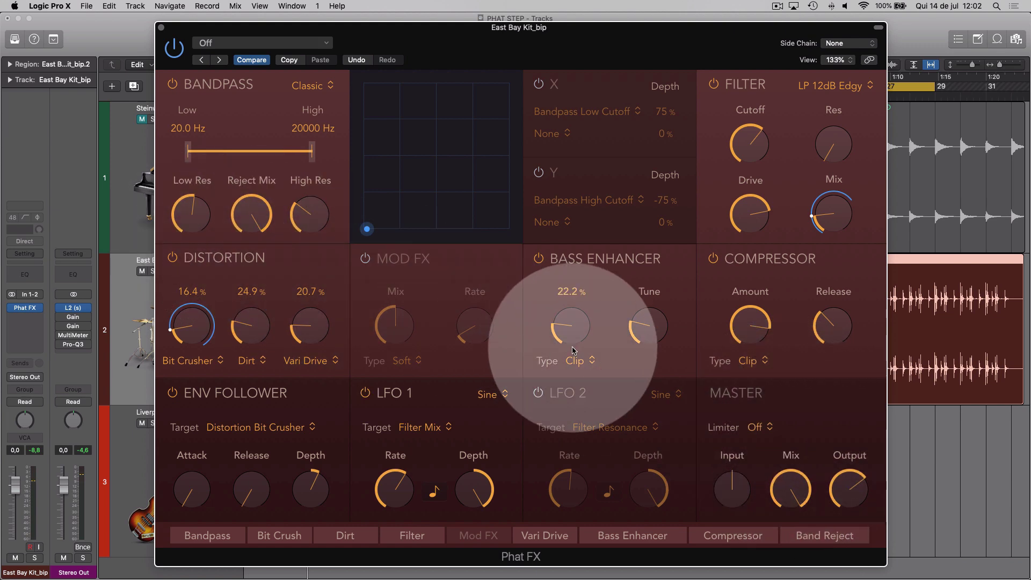
pyautogui.moveTo(789, 498); pyautogui.dragTo(802, 529)
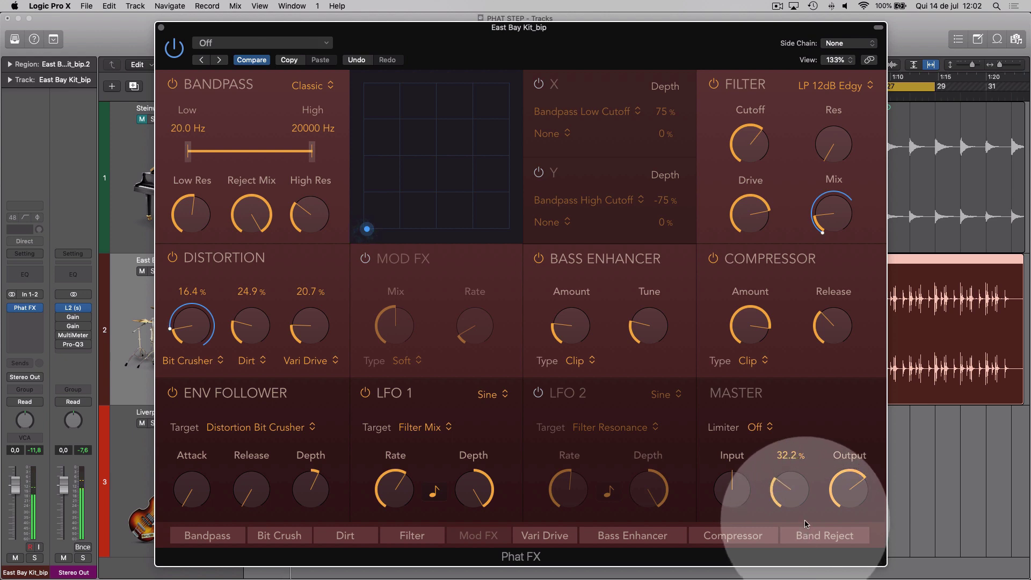
pyautogui.moveTo(798, 502); pyautogui.dragTo(796, 380)
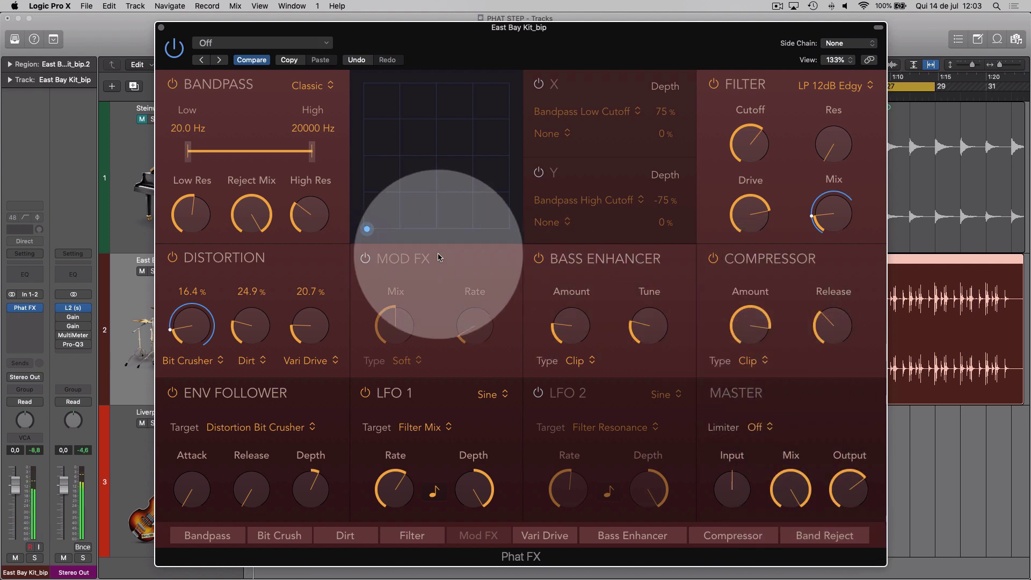
# Disable LFO 1, enable the X and Y axes of the XY pad, and try moving its puck.
pyautogui.click(365, 394)
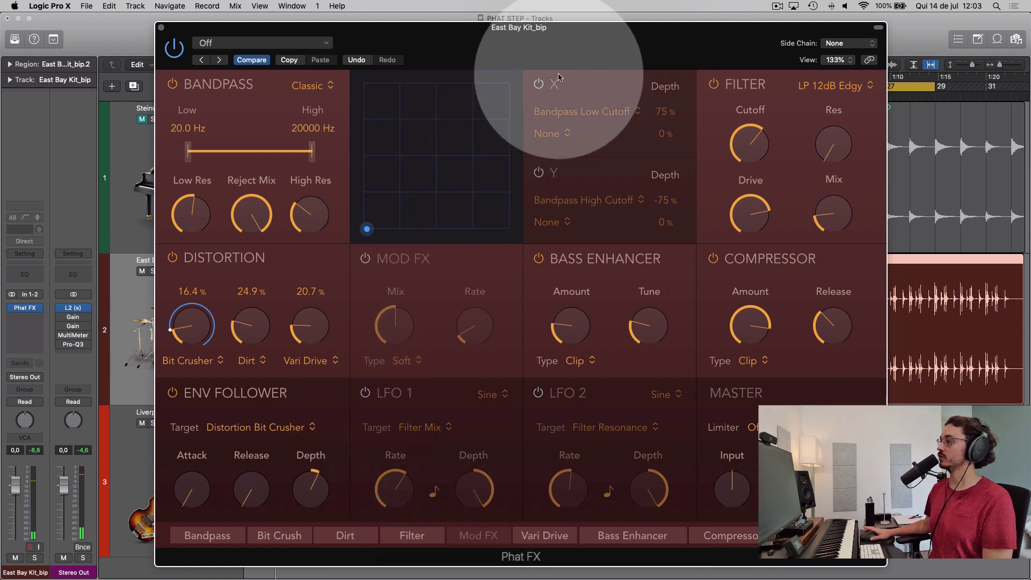
pyautogui.click(539, 84)
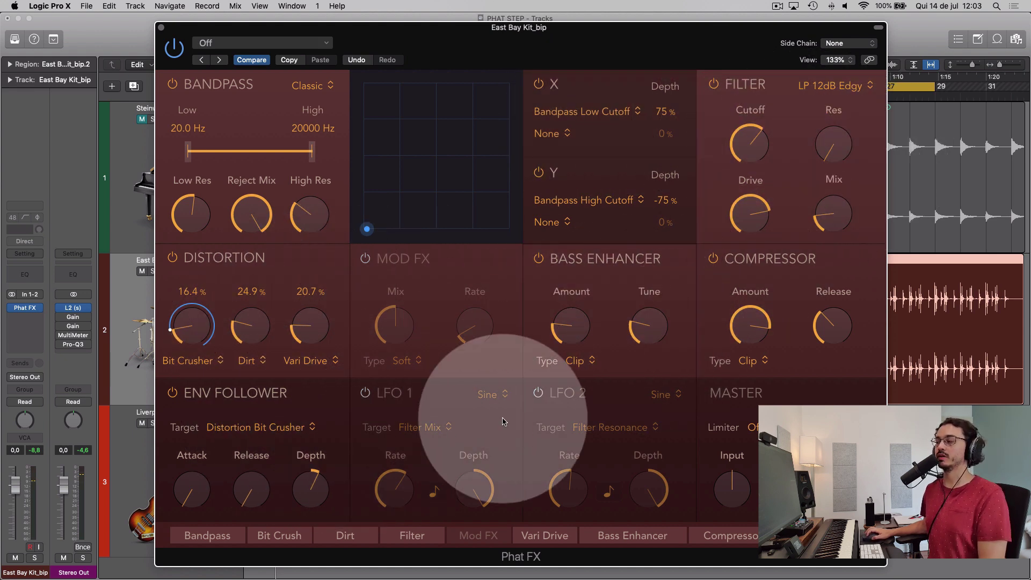
pyautogui.moveTo(365, 228); pyautogui.dragTo(346, 256)
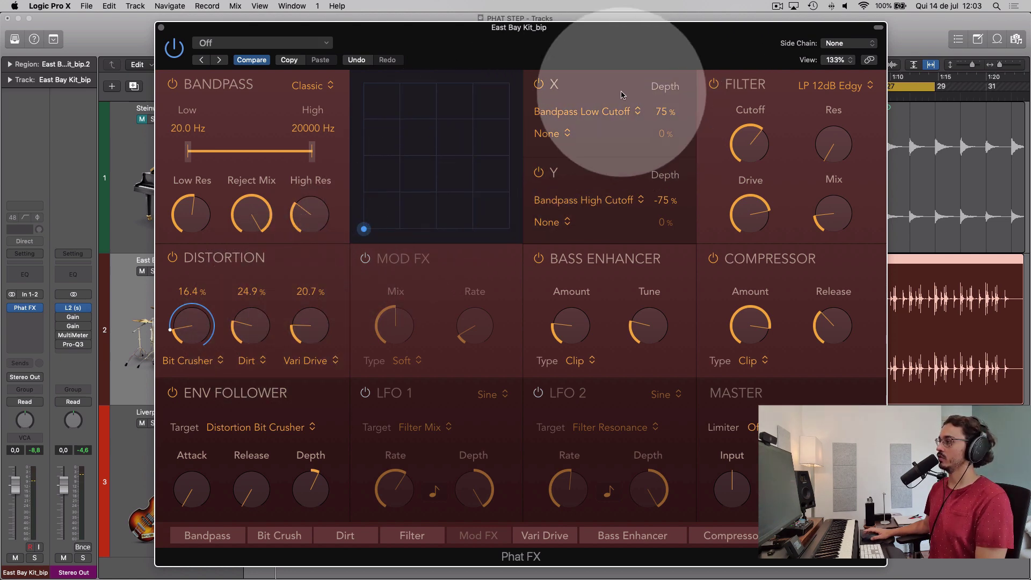
# Assign the X axis to Filter Mix and lower the Filter Cutoff while auditioning puck movements on the drums.
pyautogui.click(616, 113)
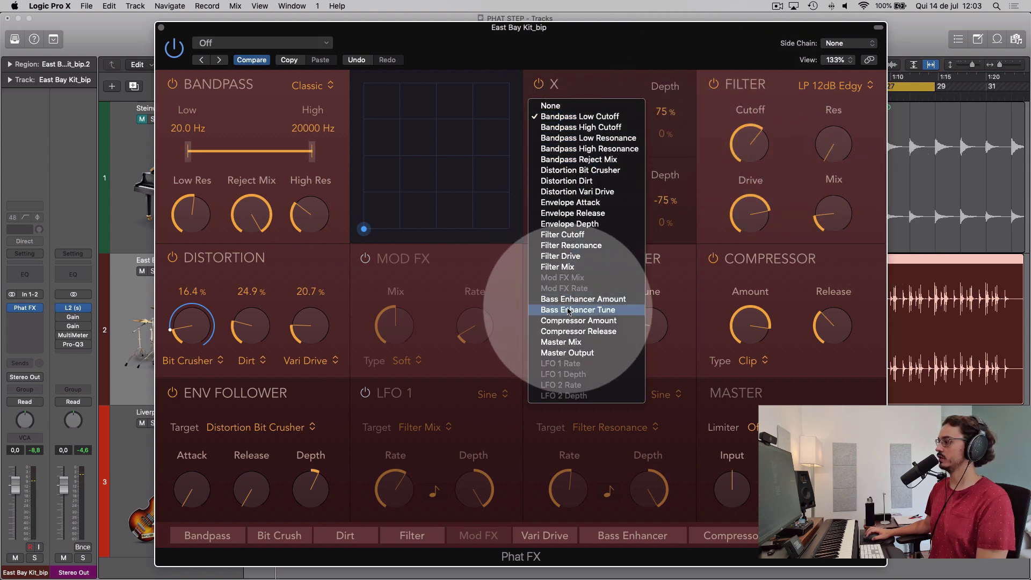
pyautogui.click(576, 267)
pyautogui.moveTo(363, 229)
pyautogui.mouseDown()
pyautogui.moveTo(502, 233)
pyautogui.moveTo(539, 245)
pyautogui.moveTo(269, 231)
pyautogui.moveTo(462, 262)
pyautogui.moveTo(408, 263)
pyautogui.moveTo(368, 223)
pyautogui.mouseUp()
pyautogui.moveTo(750, 153); pyautogui.dragTo(754, 160)
pyautogui.moveTo(363, 228)
pyautogui.mouseDown()
pyautogui.moveTo(522, 249)
pyautogui.moveTo(352, 239)
pyautogui.mouseUp()
pyautogui.press('space')
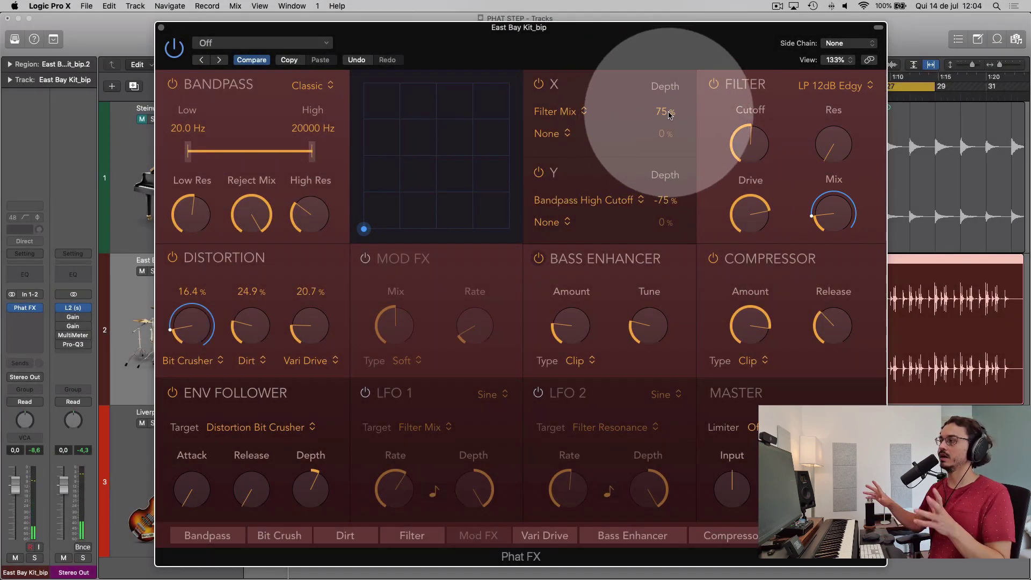
# Try a higher X axis Depth with the puck, then 35% with the puck at the far end of the axis.
pyautogui.moveTo(670, 114); pyautogui.dragTo(668, 29)
pyautogui.press('space')
pyautogui.moveTo(364, 229); pyautogui.dragTo(323, 231)
pyautogui.moveTo(669, 112); pyautogui.dragTo(615, 180)
pyautogui.moveTo(363, 229); pyautogui.dragTo(518, 231)
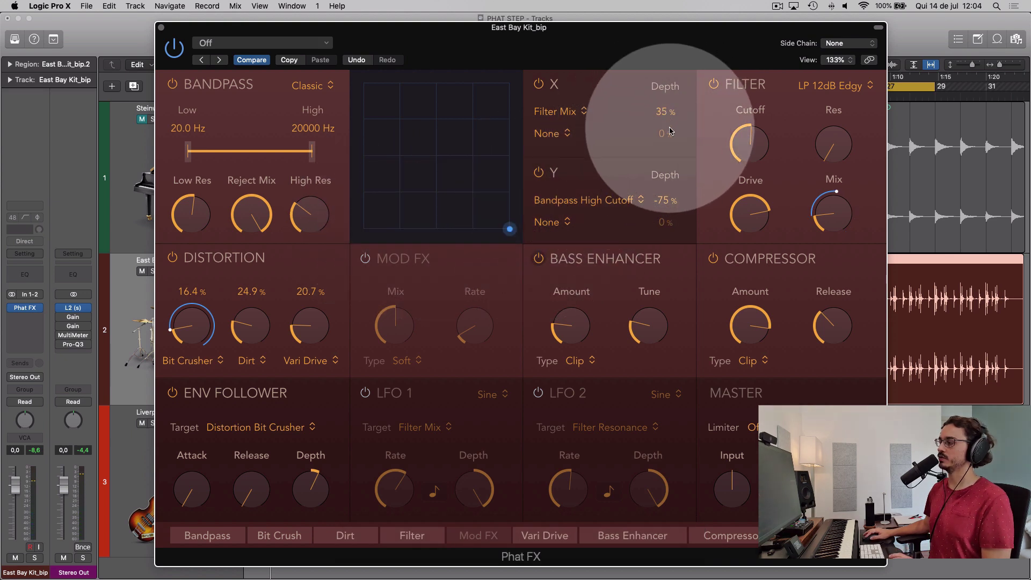
# Set the X axis Filter Mix Depth to 100%, sweep the puck along the axis, and keep its second target at None.
pyautogui.moveTo(671, 147); pyautogui.dragTo(670, 195)
pyautogui.moveTo(510, 230); pyautogui.dragTo(363, 230)
pyautogui.moveTo(666, 111); pyautogui.dragTo(746, 7)
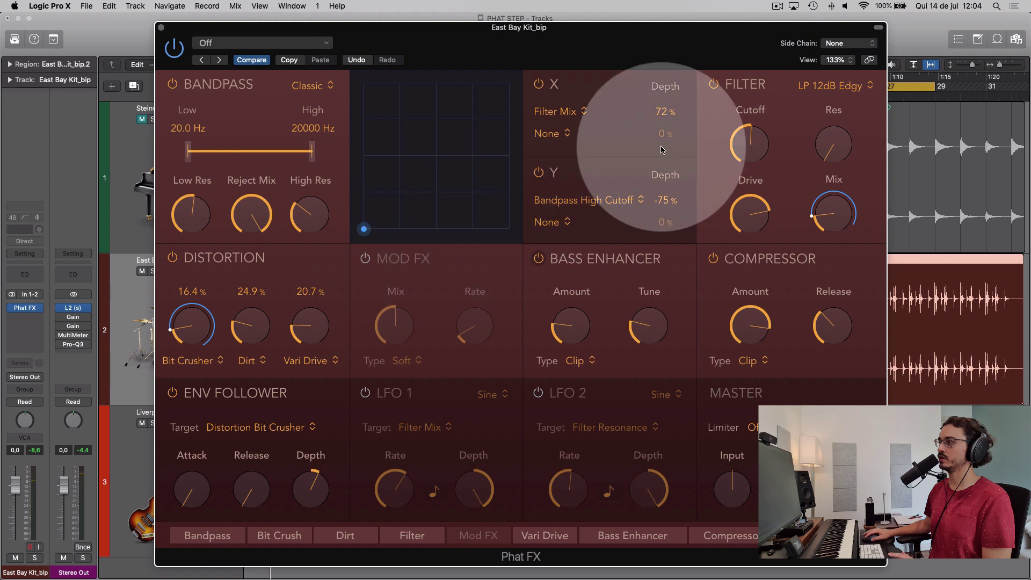
pyautogui.moveTo(670, 112); pyautogui.dragTo(671, 65)
pyautogui.moveTo(362, 226); pyautogui.dragTo(306, 225)
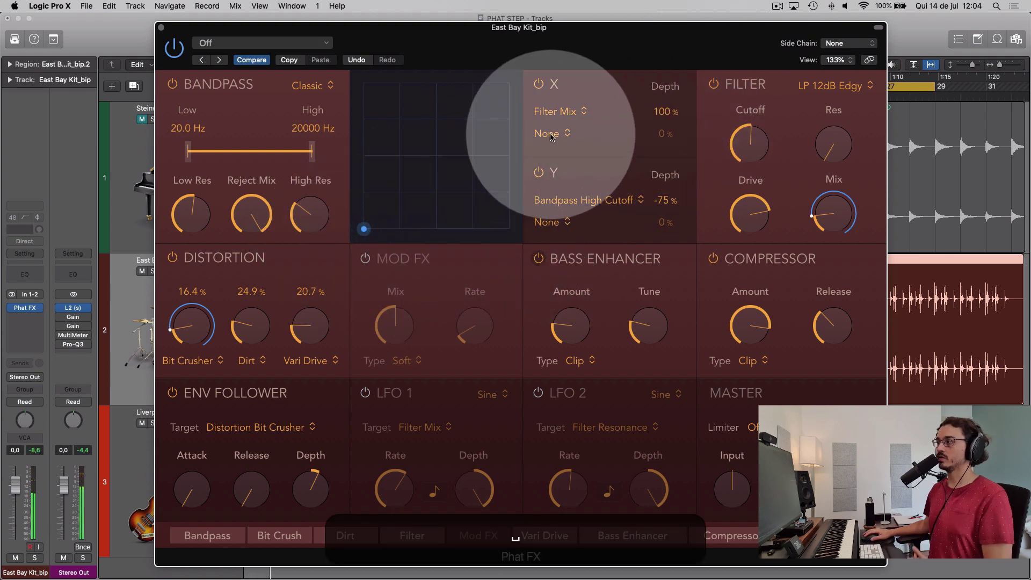
pyautogui.click(550, 133)
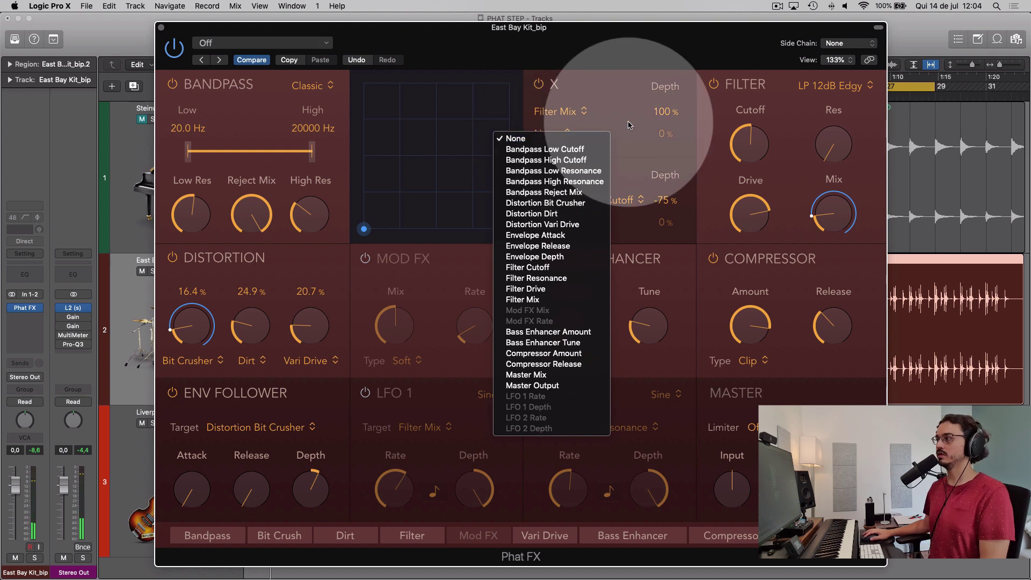
pyautogui.click(551, 138)
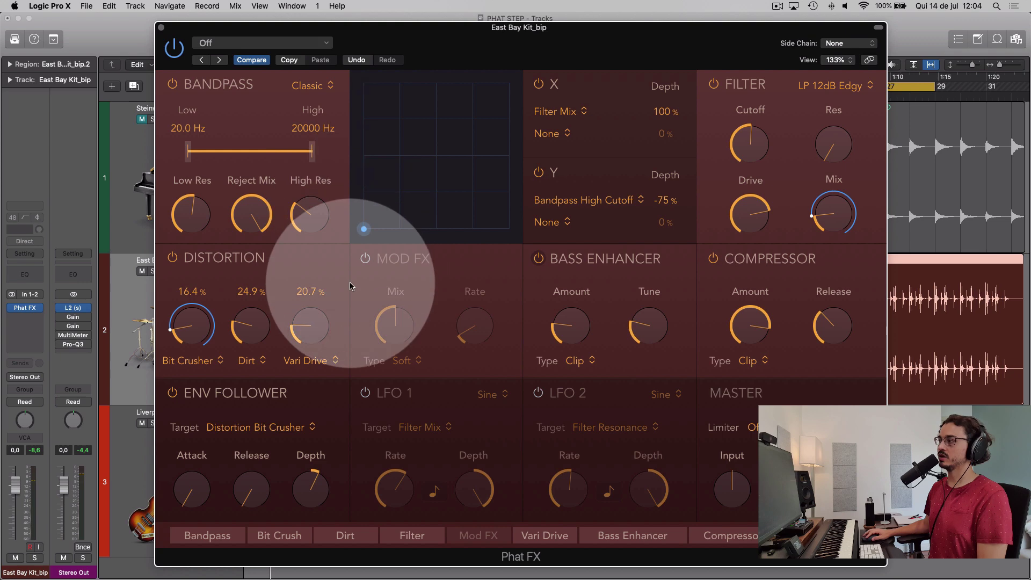
# Assign the Y axis to Filter Drive with a Depth of -100% and audition it by moving the puck.
pyautogui.moveTo(757, 217)
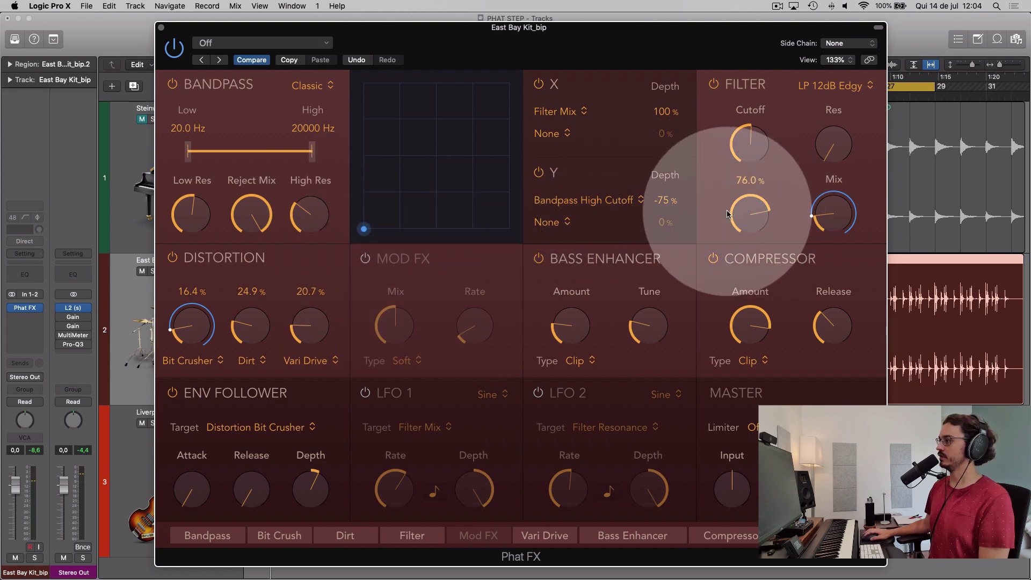
pyautogui.click(636, 200)
pyautogui.click(591, 333)
pyautogui.moveTo(361, 230); pyautogui.dragTo(337, 263)
pyautogui.press('space')
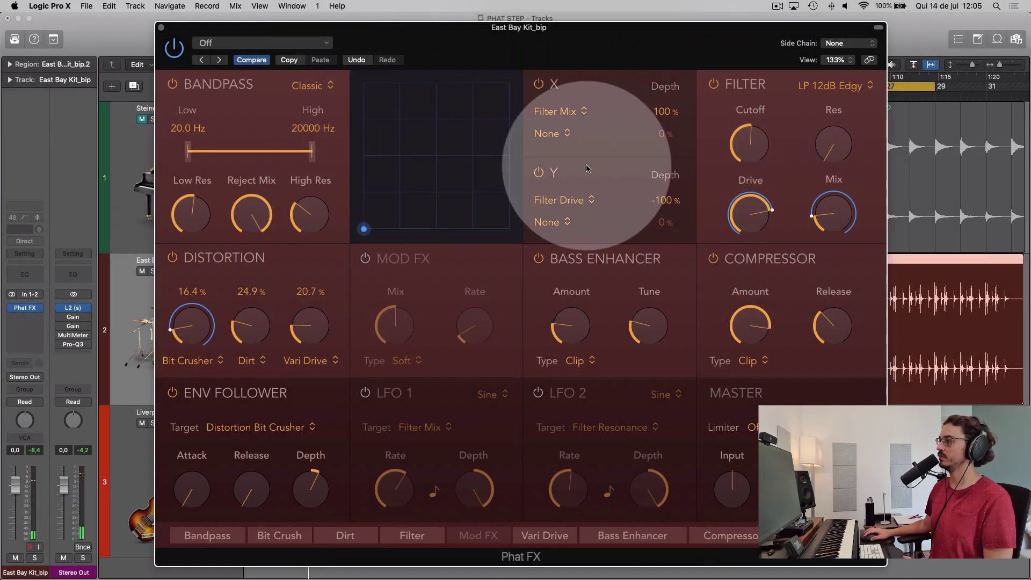
# Assign the Y axis to Filter Cutoff, set its Depth to -100%, and sweep the XY puck.
pyautogui.click(561, 200)
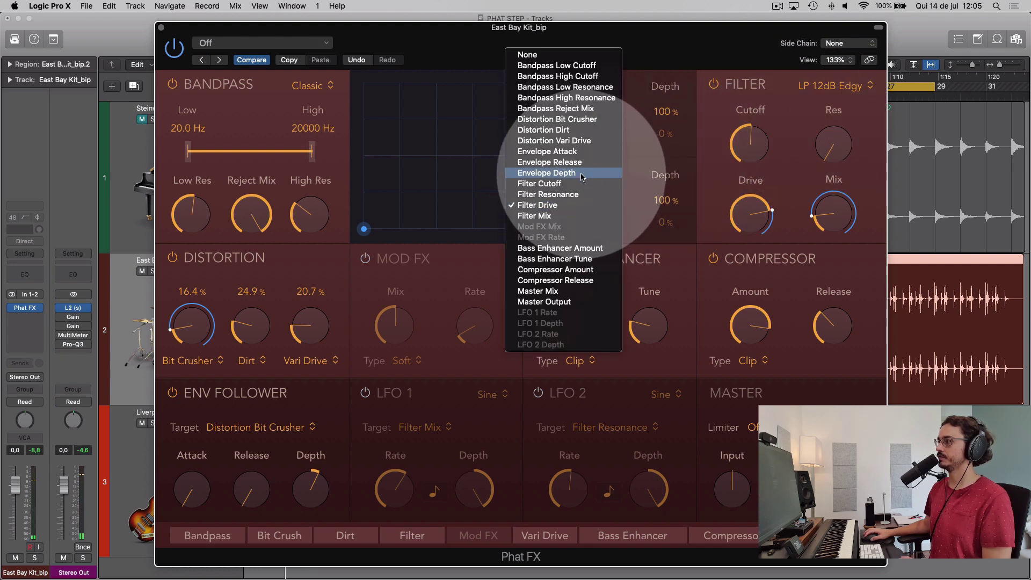
pyautogui.click(579, 184)
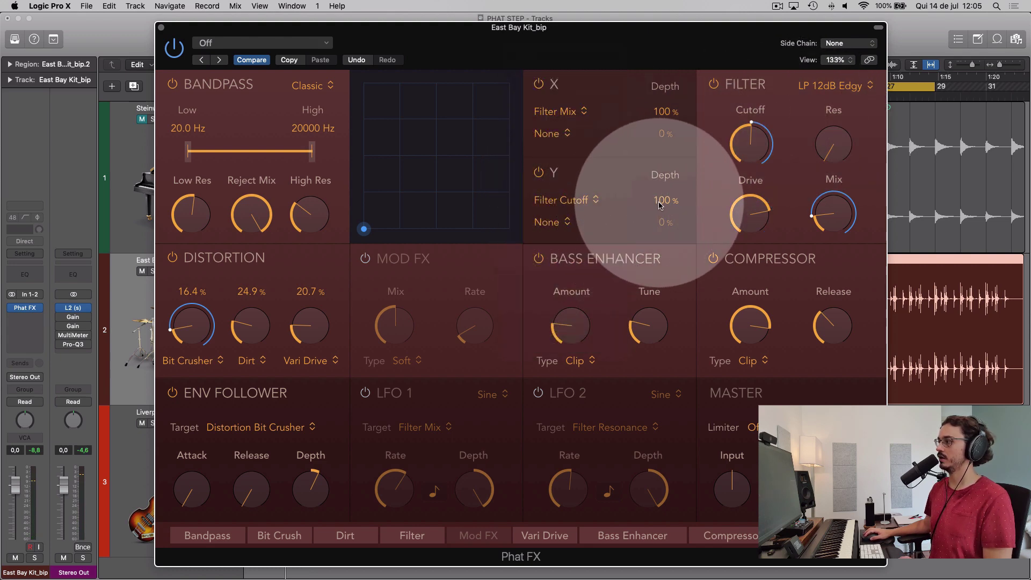
pyautogui.moveTo(669, 214); pyautogui.dragTo(610, 495)
pyautogui.moveTo(363, 228); pyautogui.dragTo(353, 247)
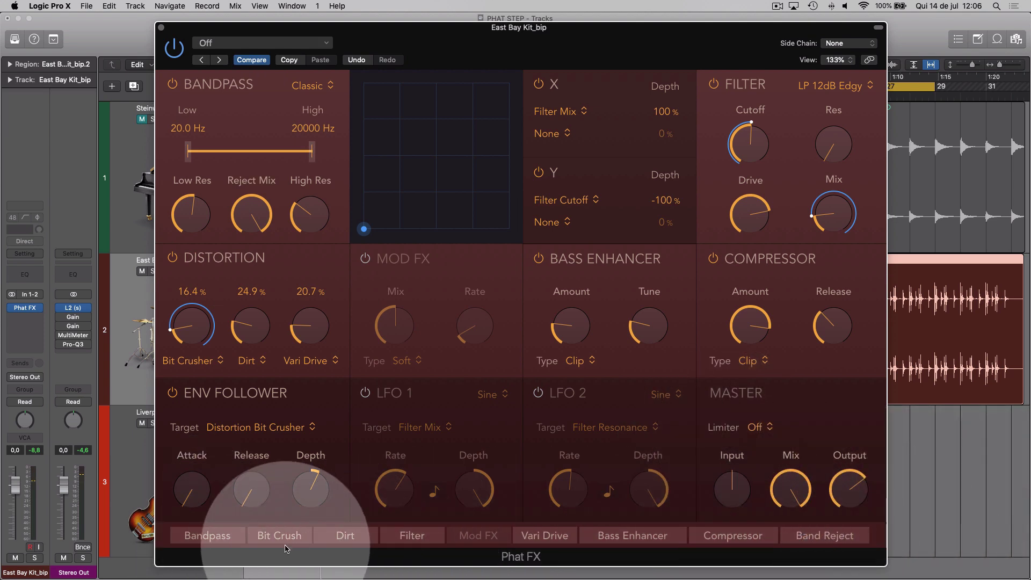
# Reorder the effect chain so Compressor follows Band Reject and Bit Crush sits between Mod FX and Vari Drive.
pyautogui.moveTo(722, 536); pyautogui.dragTo(913, 526)
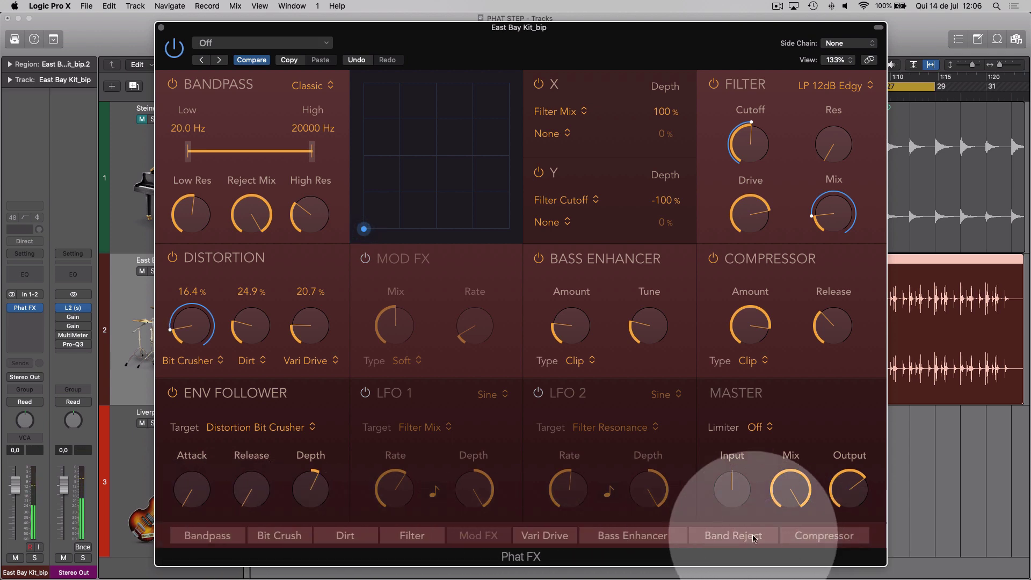
pyautogui.moveTo(309, 537); pyautogui.dragTo(503, 543)
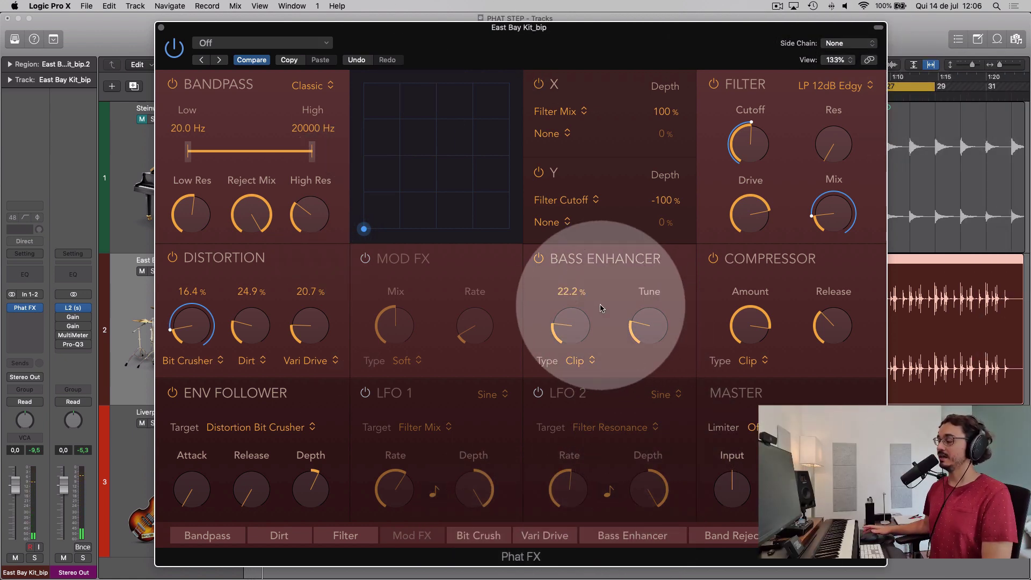
# Browse the plug-in's Drums presets without loading one.
pyautogui.moveTo(586, 31); pyautogui.dragTo(593, 83)
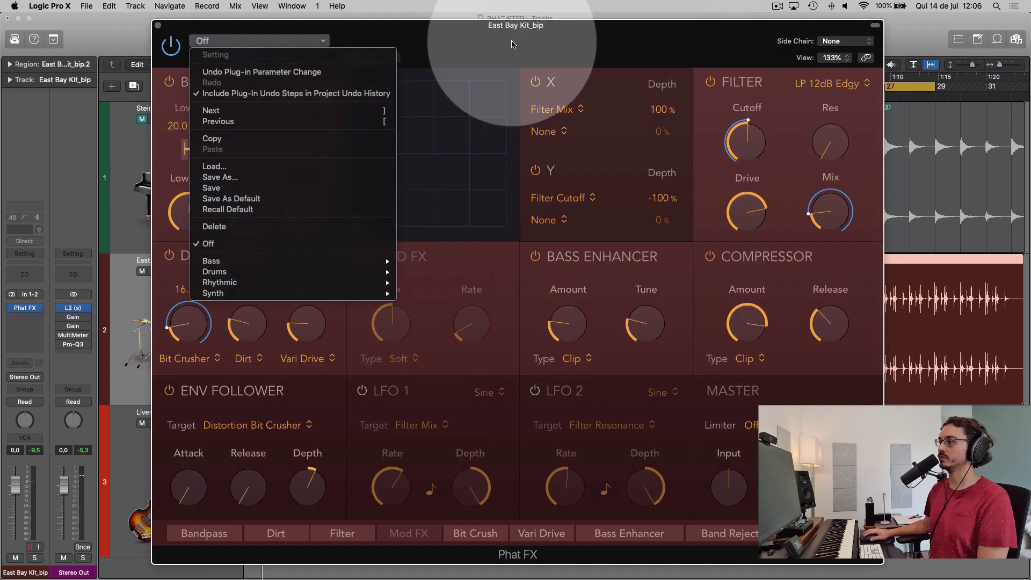
pyautogui.click(513, 43)
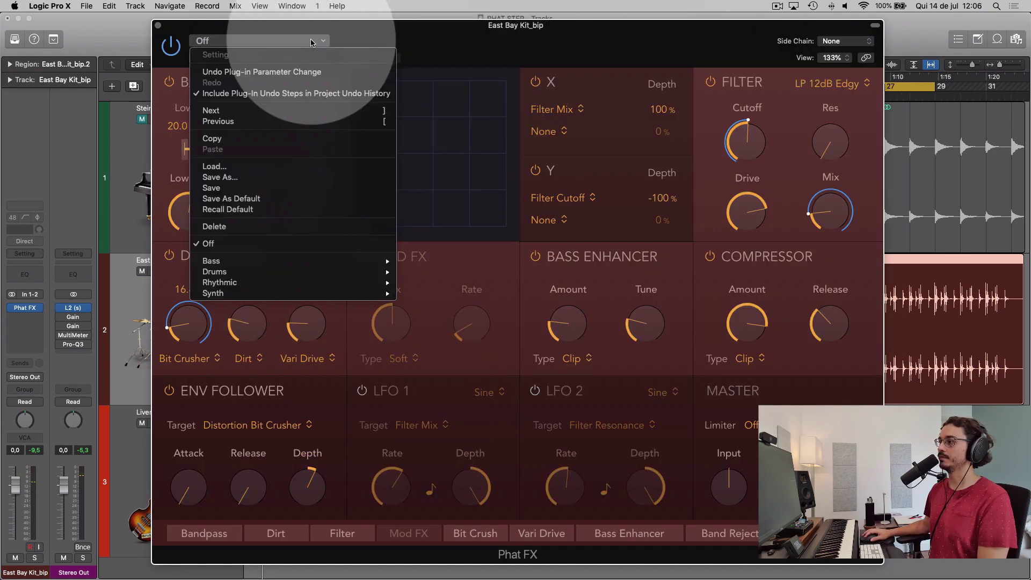
pyautogui.click(311, 43)
pyautogui.moveTo(266, 275)
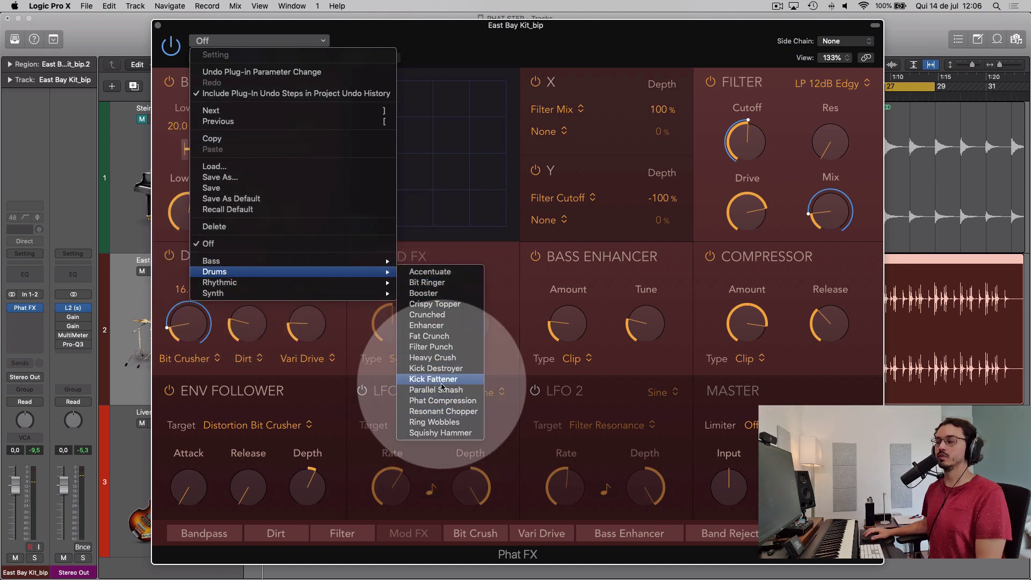
pyautogui.click(556, 238)
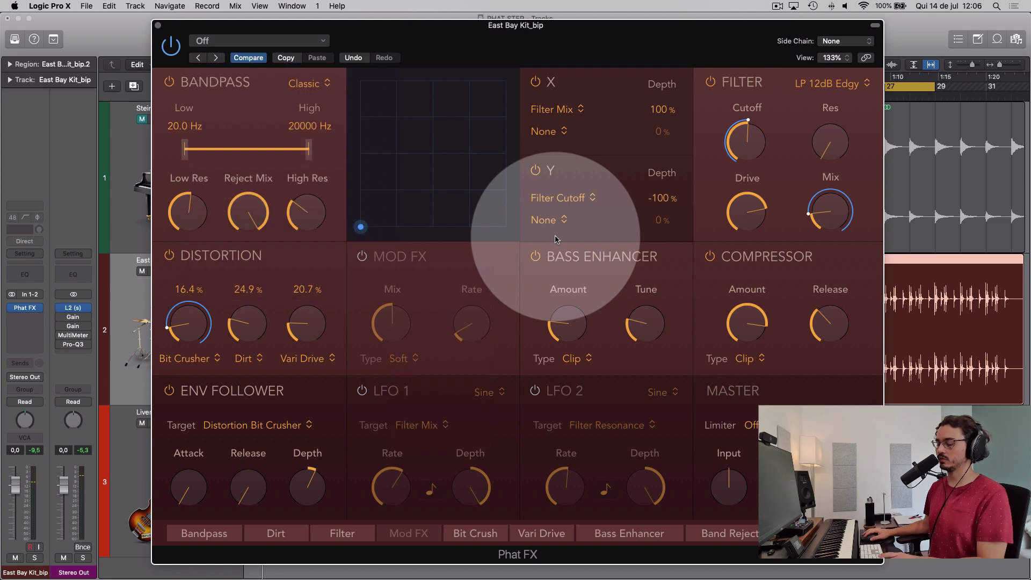
# Close Phat FX, unmute the Steinway Grand Piano track, and insert a stereo Step FX on it.
pyautogui.press('c')
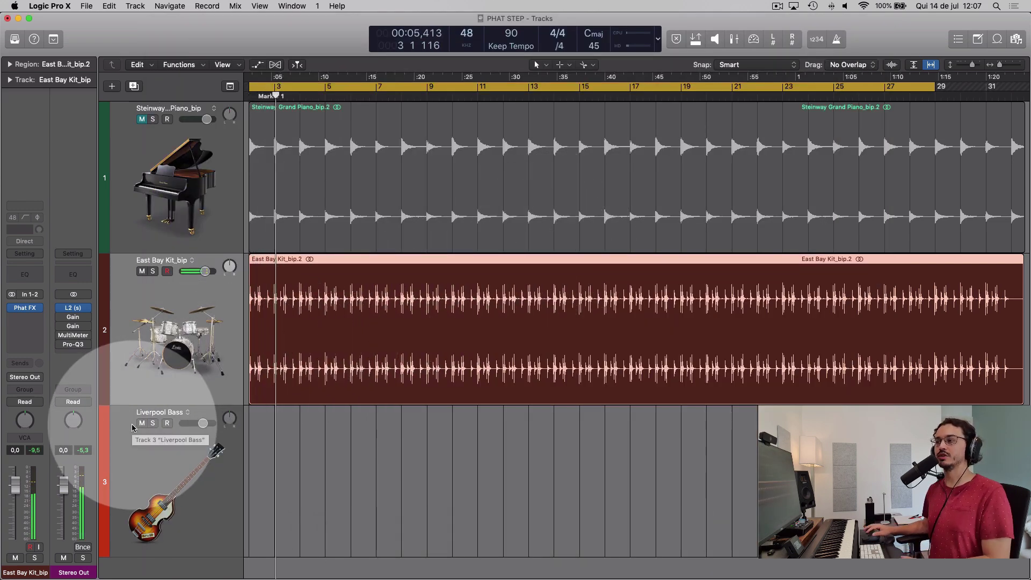
pyautogui.click(174, 152)
pyautogui.press('space')
pyautogui.click(174, 152)
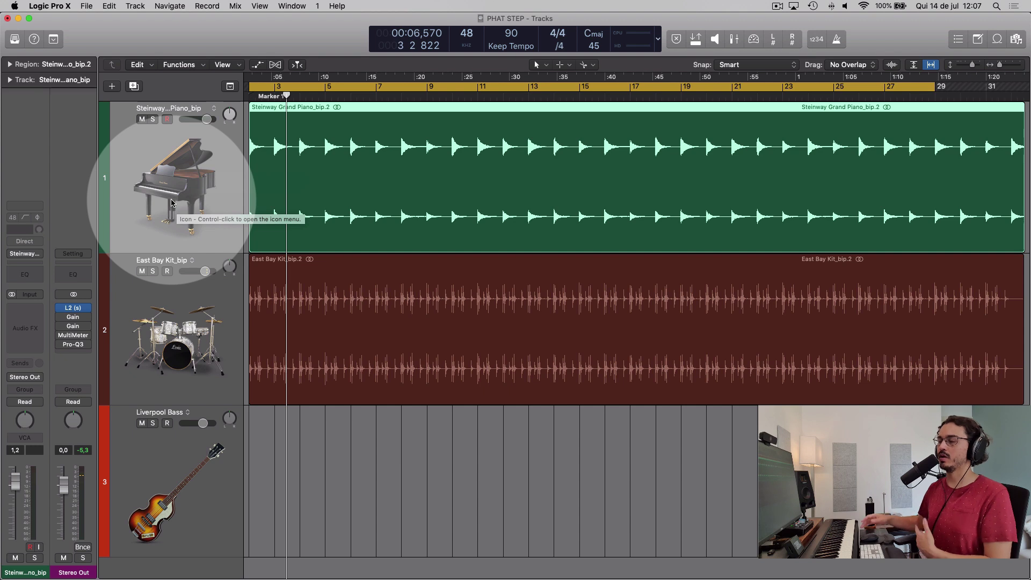
pyautogui.click(25, 314)
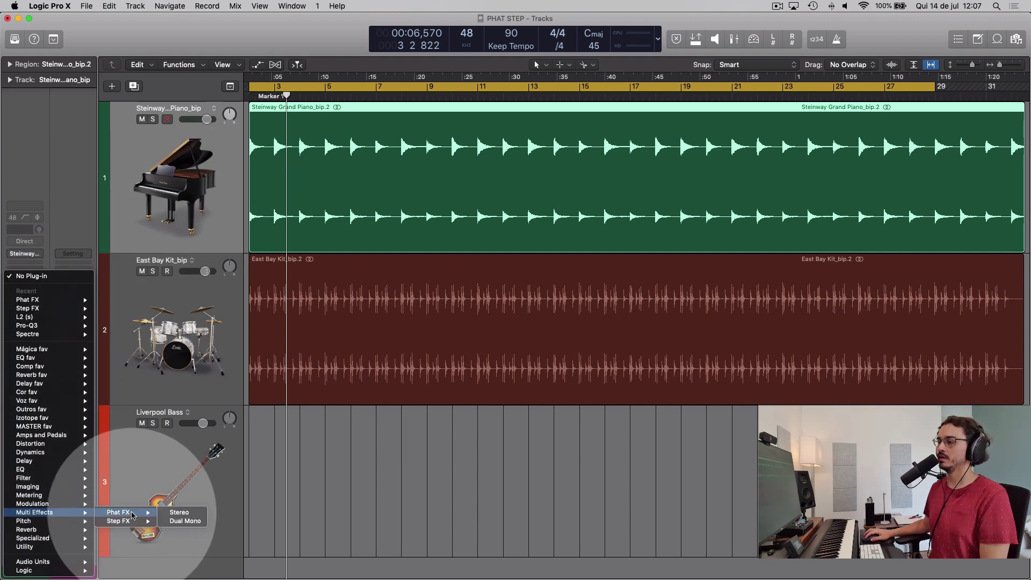
pyautogui.click(178, 521)
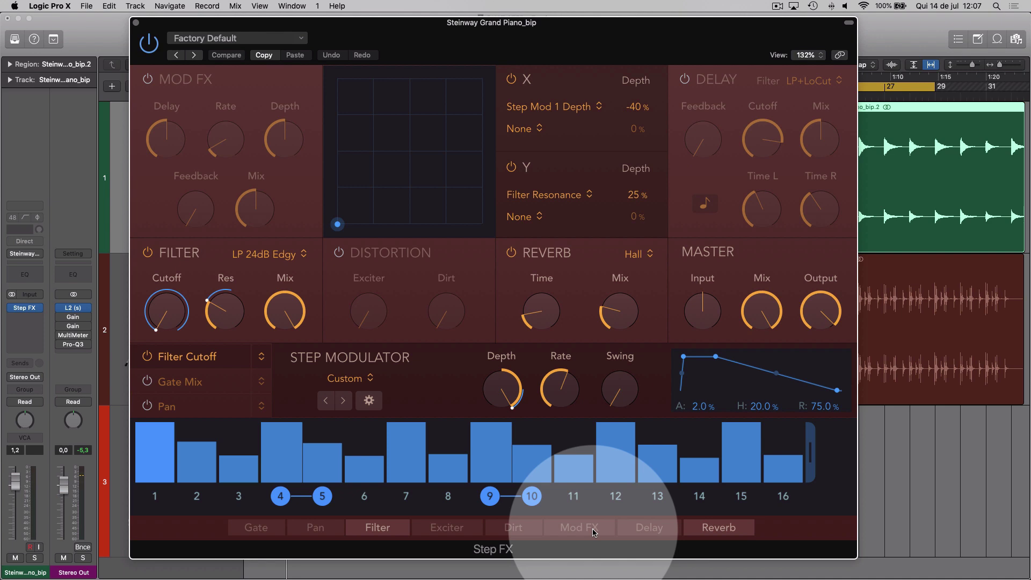
# Turn off the XY pad, load the OFF preset in Step FX, and audition the piano with the drums.
pyautogui.click(510, 80)
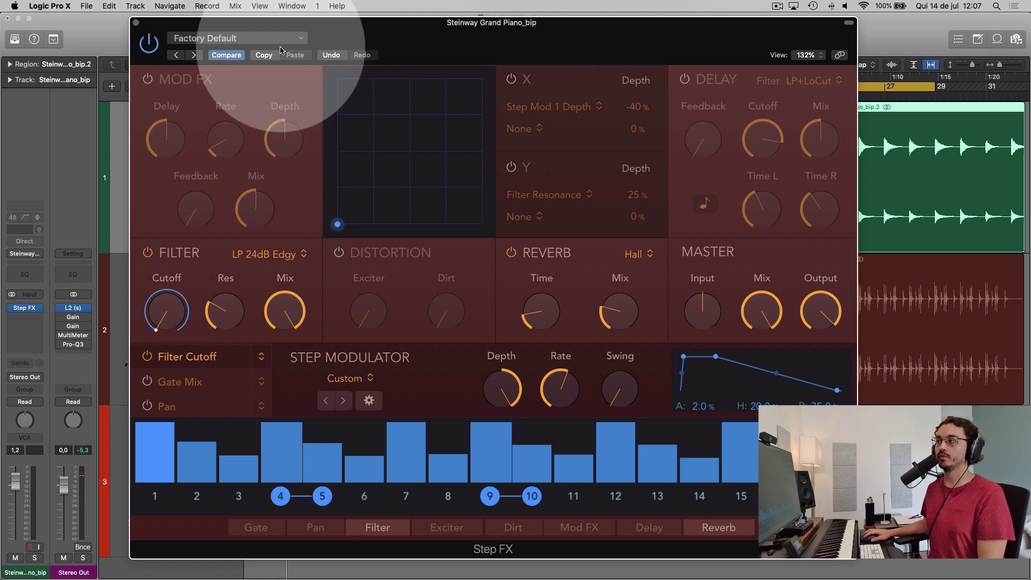
pyautogui.click(266, 38)
pyautogui.click(233, 241)
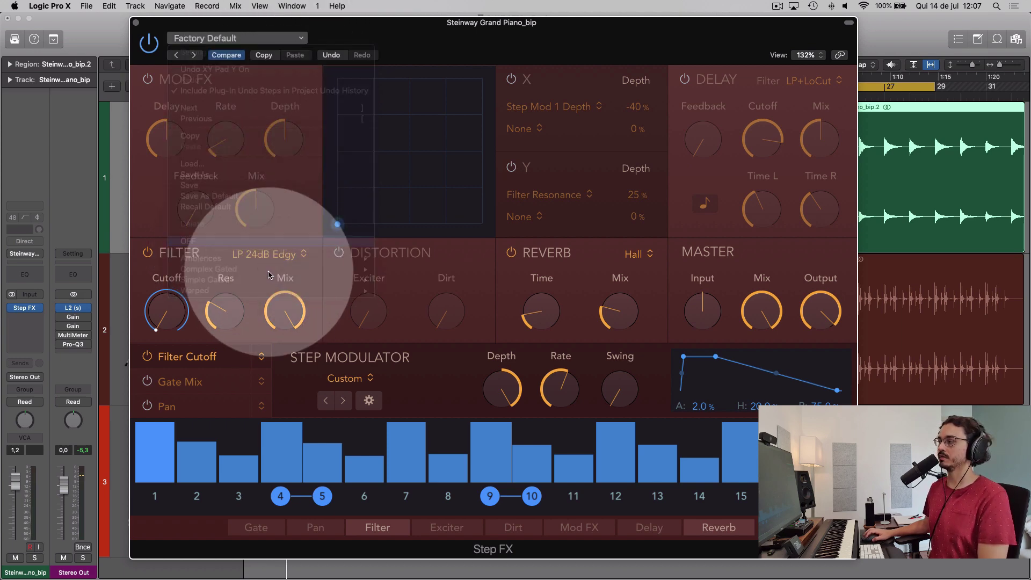
pyautogui.click(493, 365)
pyautogui.moveTo(531, 22); pyautogui.dragTo(561, 227)
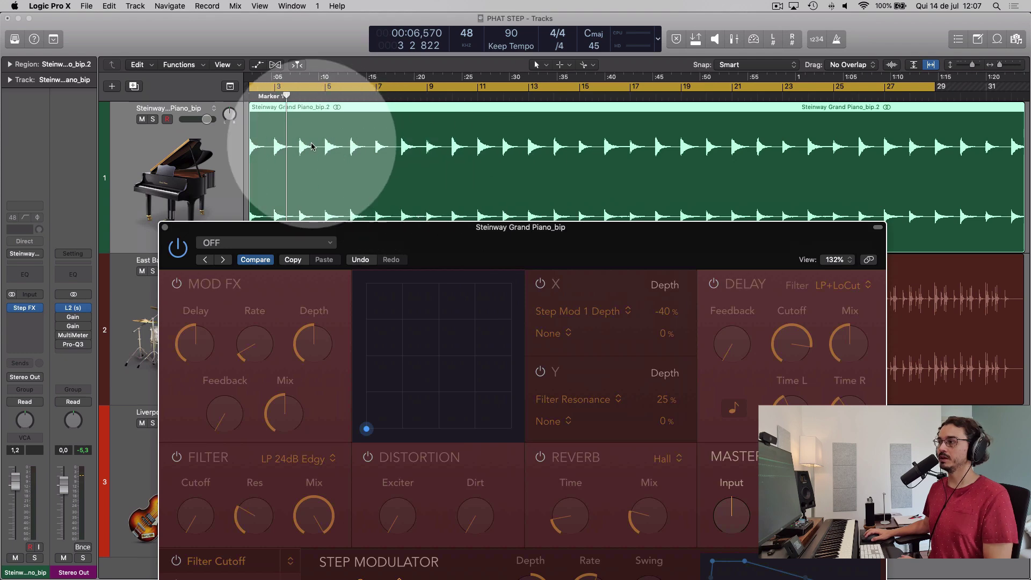
pyautogui.press('space')
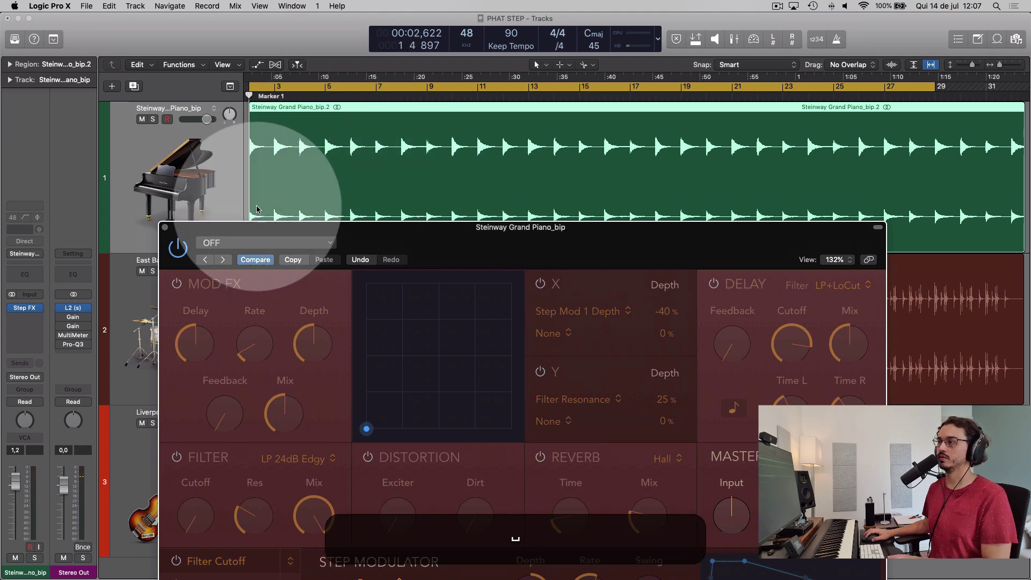
pyautogui.moveTo(454, 243); pyautogui.dragTo(612, 113)
# Add a Channel EQ to the East Bay Kit track and enable its low cut at about 53 Hz with an 18dB/Oct slope.
pyautogui.press('c')
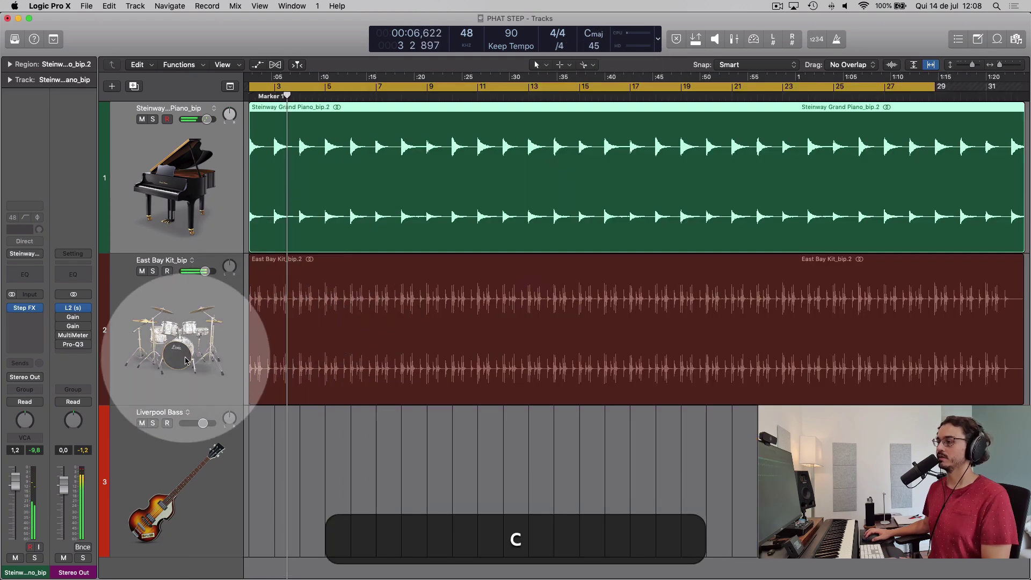
pyautogui.press('space')
pyautogui.click(219, 294)
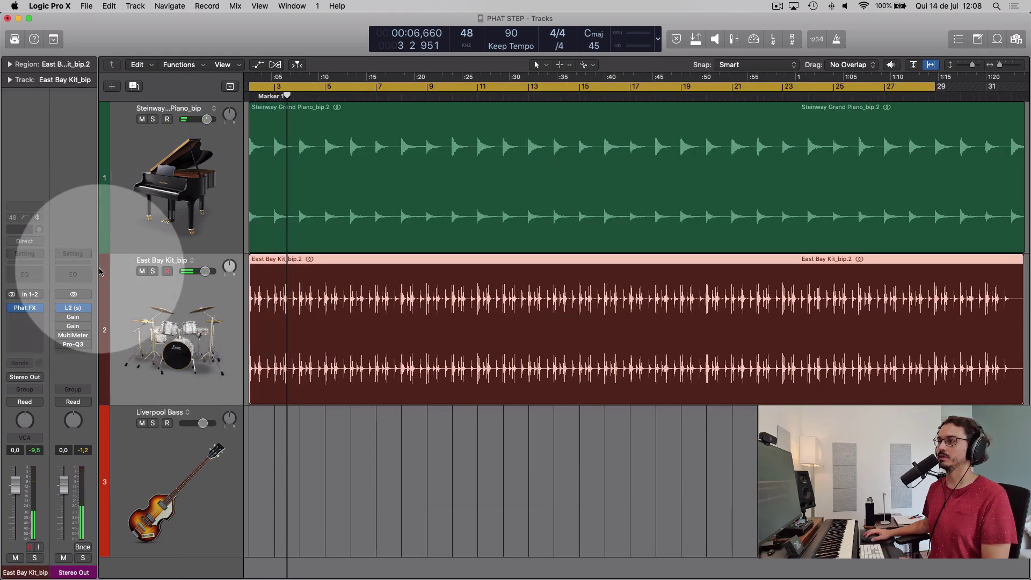
pyautogui.click(24, 274)
pyautogui.press('space')
pyautogui.click(62, 85)
pyautogui.moveTo(58, 287); pyautogui.dragTo(58, 308)
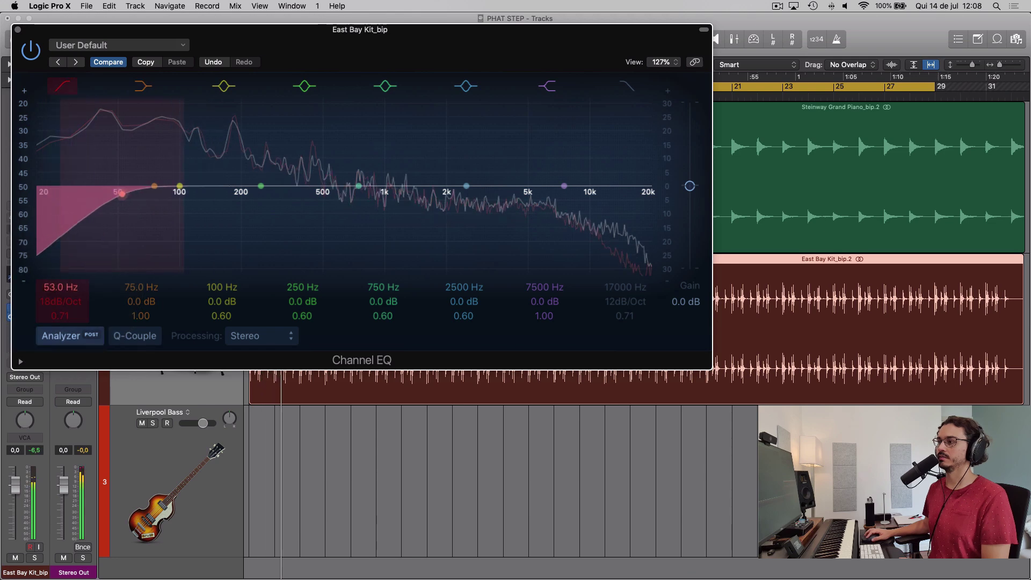
pyautogui.moveTo(63, 286); pyautogui.dragTo(63, 283)
pyautogui.press('c')
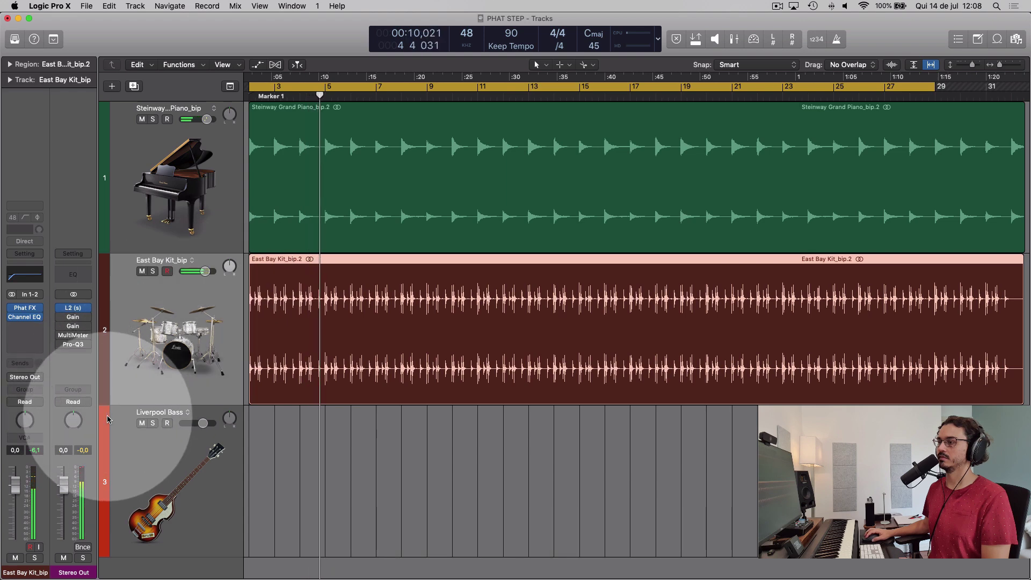
# Enable Mod FX in the piano's Step FX, lower its Delay, set Rate to 0.72 Hz, and try Mix at 100% before reducing it.
pyautogui.click(199, 199)
pyautogui.press('space')
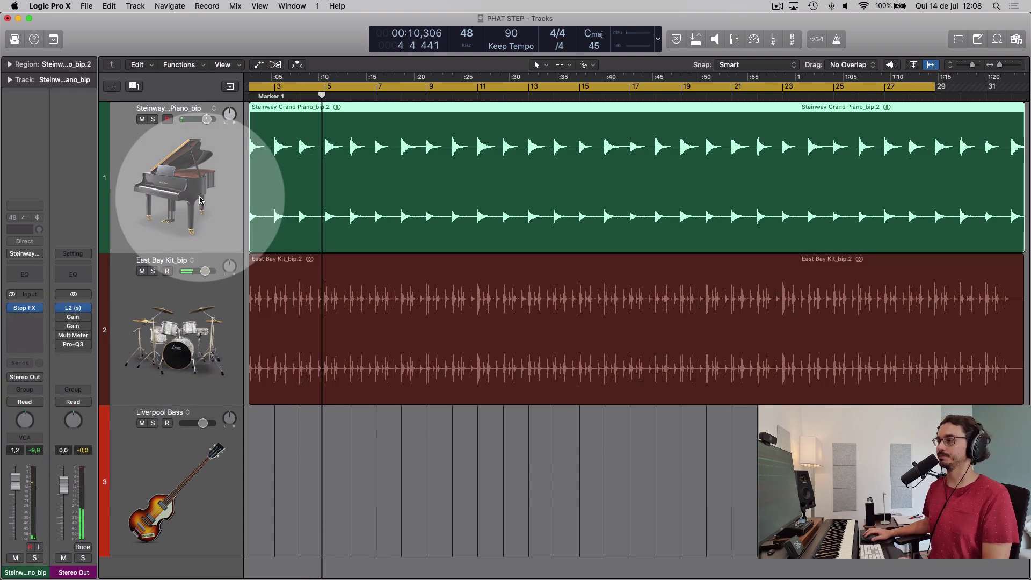
pyautogui.click(97, 75)
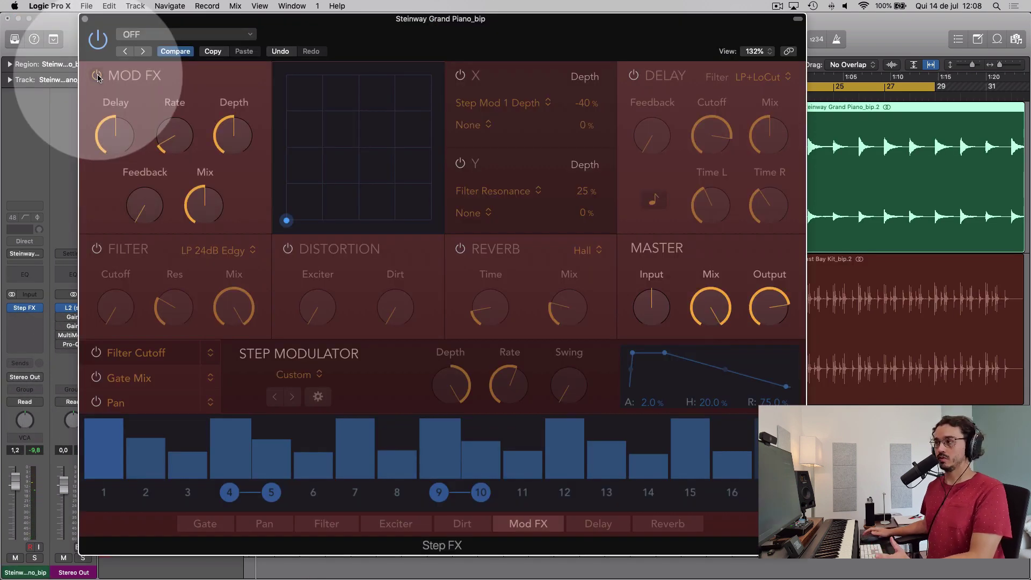
pyautogui.click(131, 136)
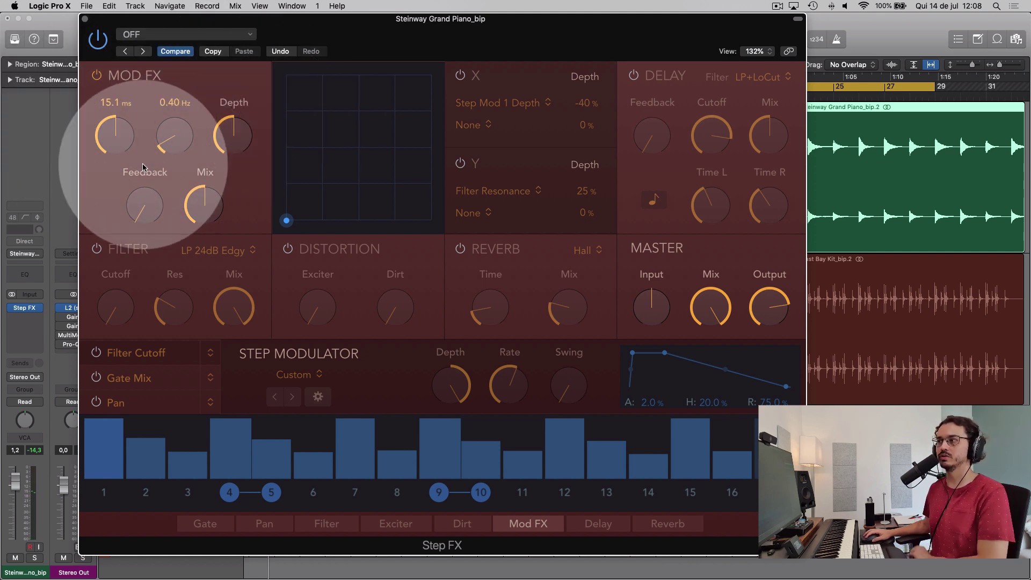
pyautogui.moveTo(116, 137); pyautogui.dragTo(126, 167)
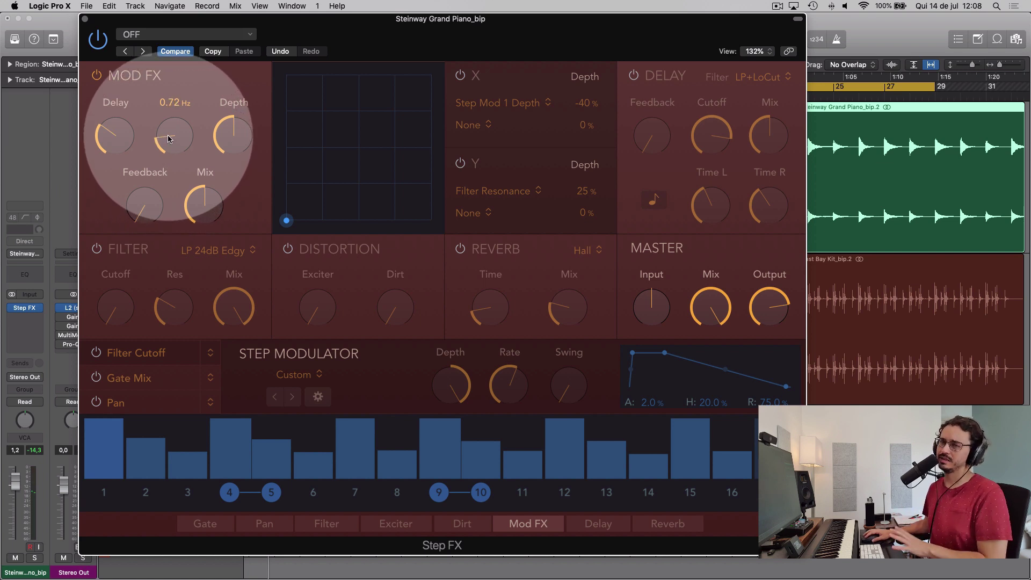
pyautogui.moveTo(202, 200); pyautogui.dragTo(208, 115)
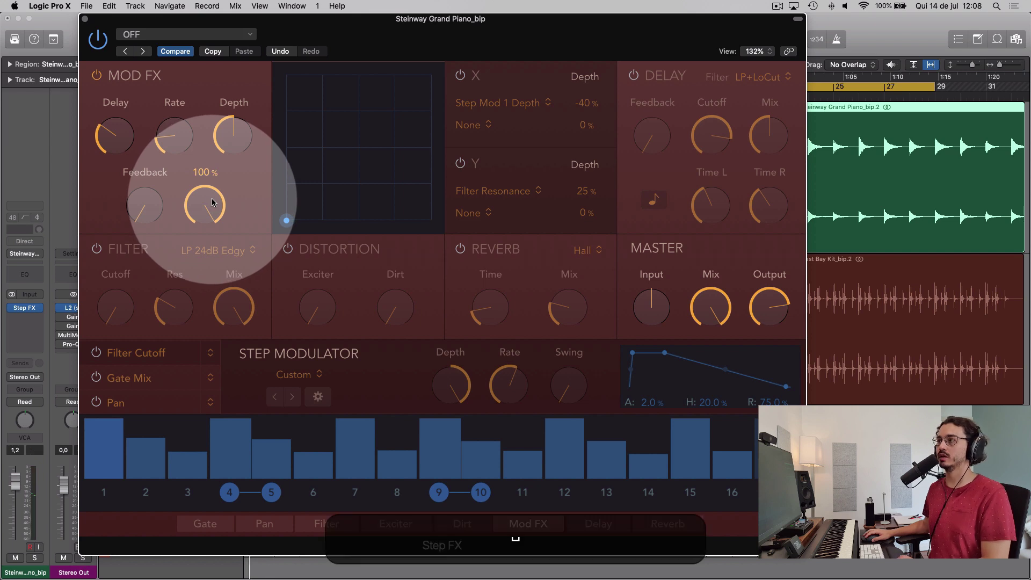
pyautogui.moveTo(214, 196); pyautogui.dragTo(215, 230)
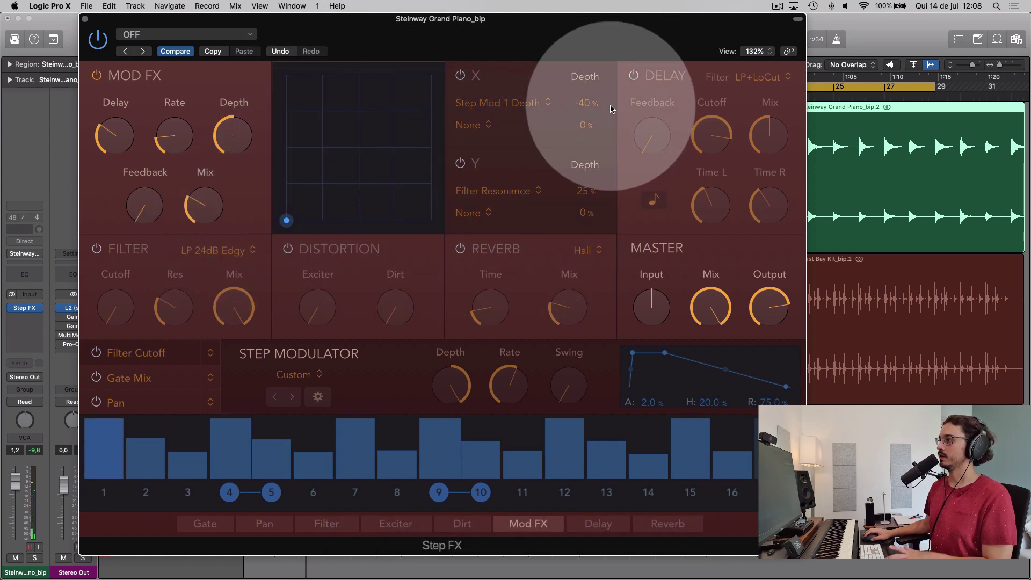
# Enable the Delay effect with Cutoff at 5420 Hz and raise its Feedback to 44.4%.
pyautogui.click(635, 76)
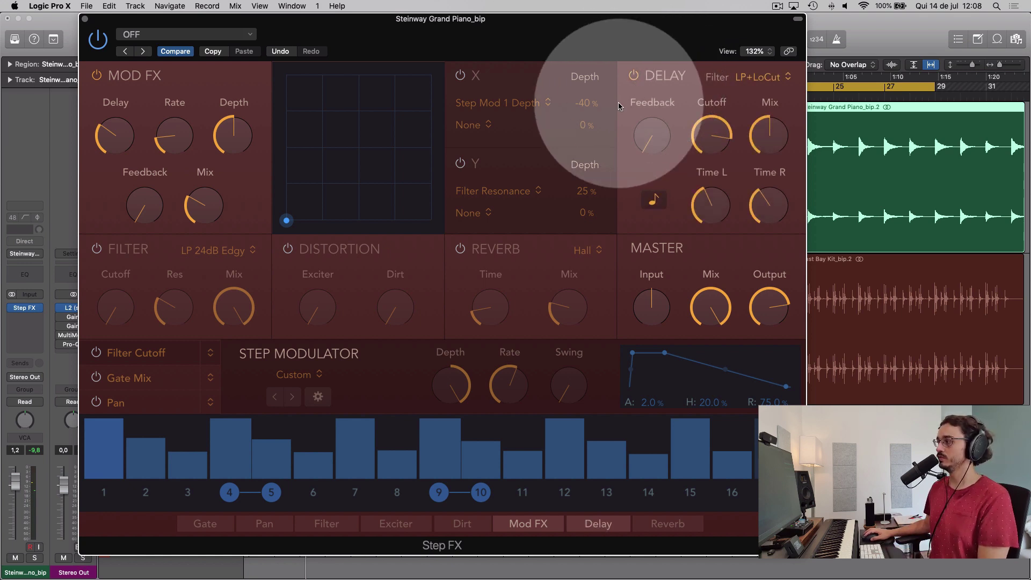
pyautogui.moveTo(712, 209)
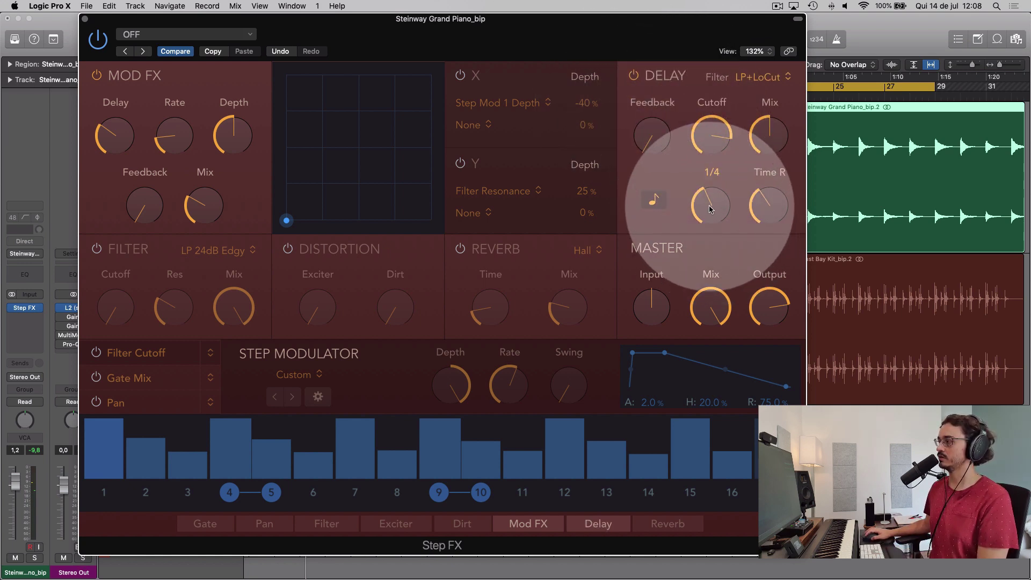
pyautogui.moveTo(774, 193)
pyautogui.moveTo(769, 131)
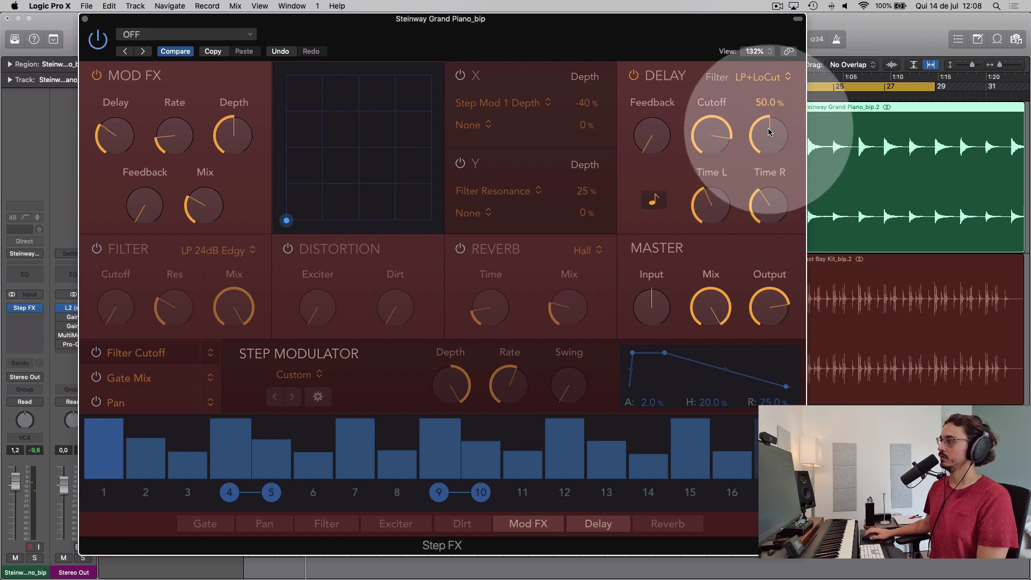
pyautogui.moveTo(698, 138)
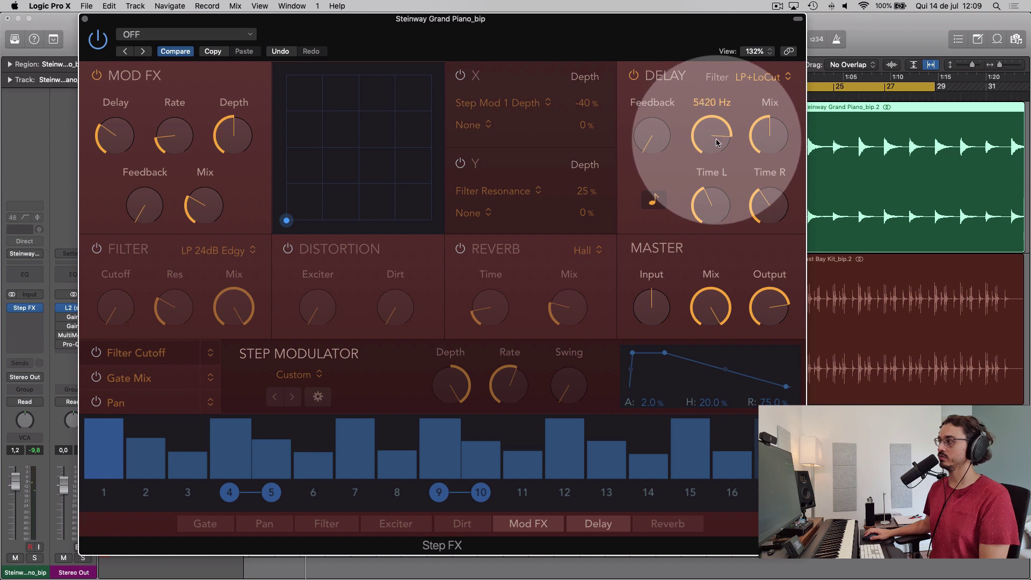
pyautogui.moveTo(650, 138)
pyautogui.moveTo(653, 149)
pyautogui.mouseDown()
pyautogui.moveTo(654, 91)
pyautogui.moveTo(649, 149)
pyautogui.mouseUp()
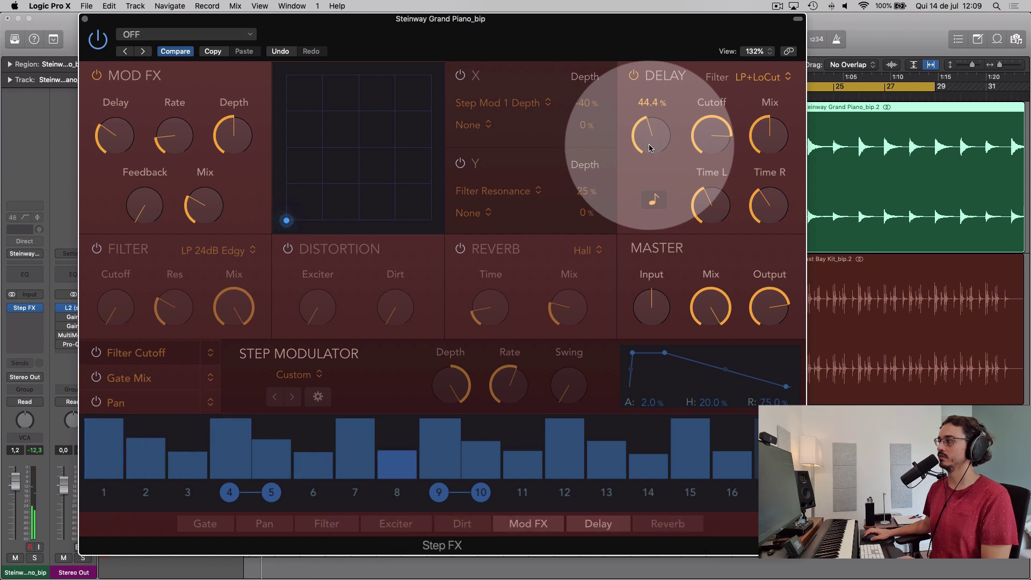
# Enable the Filter, place it after Delay in the effect chain, and raise its Cutoff to 6267 Hz.
pyautogui.moveTo(514, 36); pyautogui.dragTo(547, 37)
pyautogui.click(668, 78)
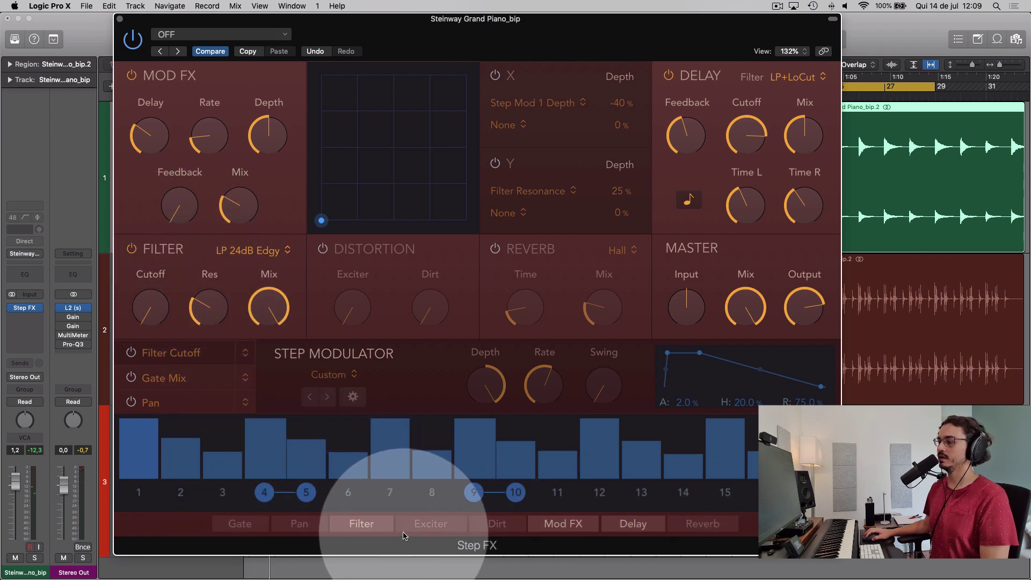
pyautogui.moveTo(357, 524); pyautogui.dragTo(632, 529)
pyautogui.moveTo(192, 304)
pyautogui.moveTo(156, 298)
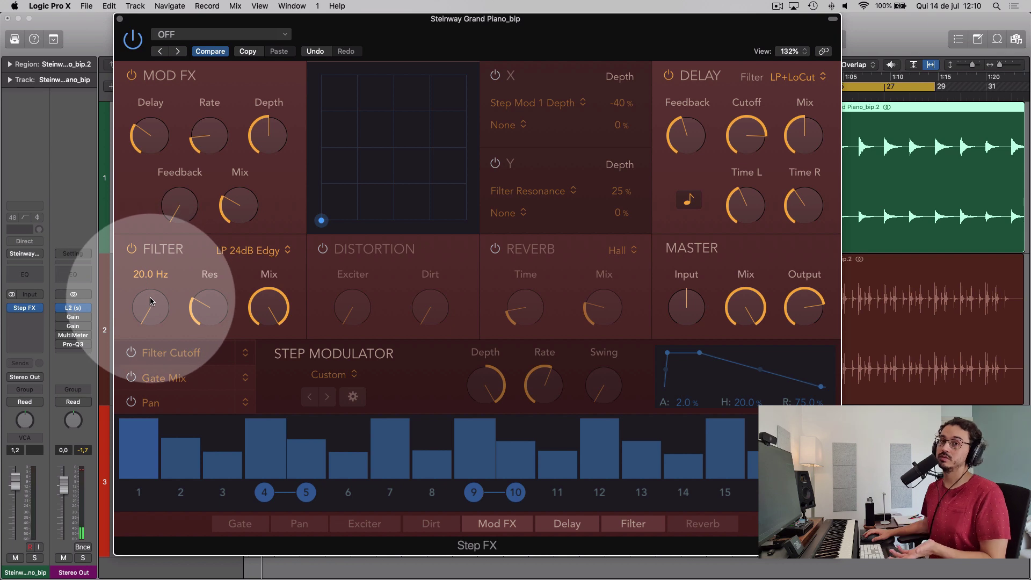
pyautogui.moveTo(152, 316); pyautogui.dragTo(145, 206)
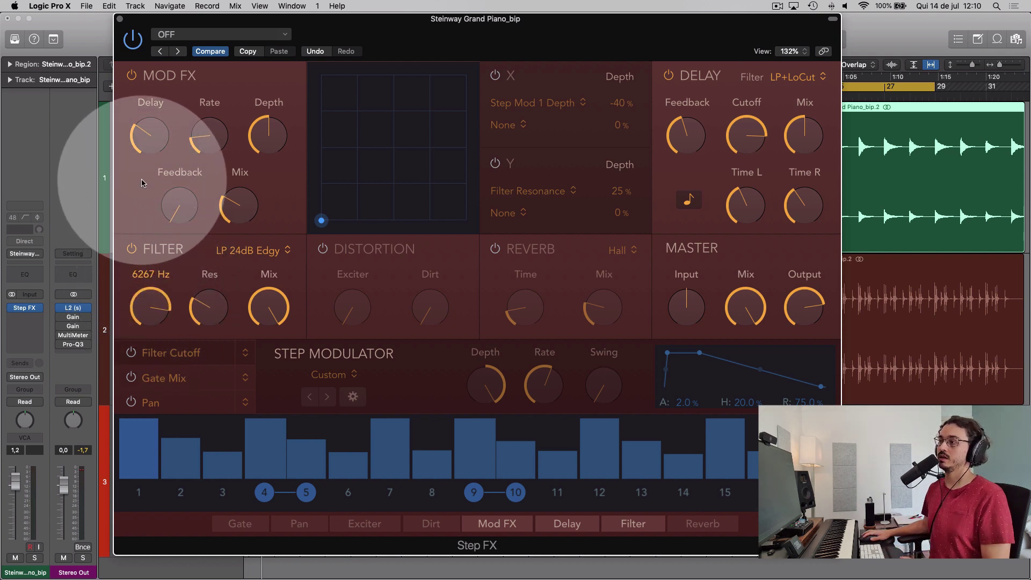
# Audition the Filter with Res at 100% and the LP 12dB Clean type, and switch the Filter off.
pyautogui.press('space')
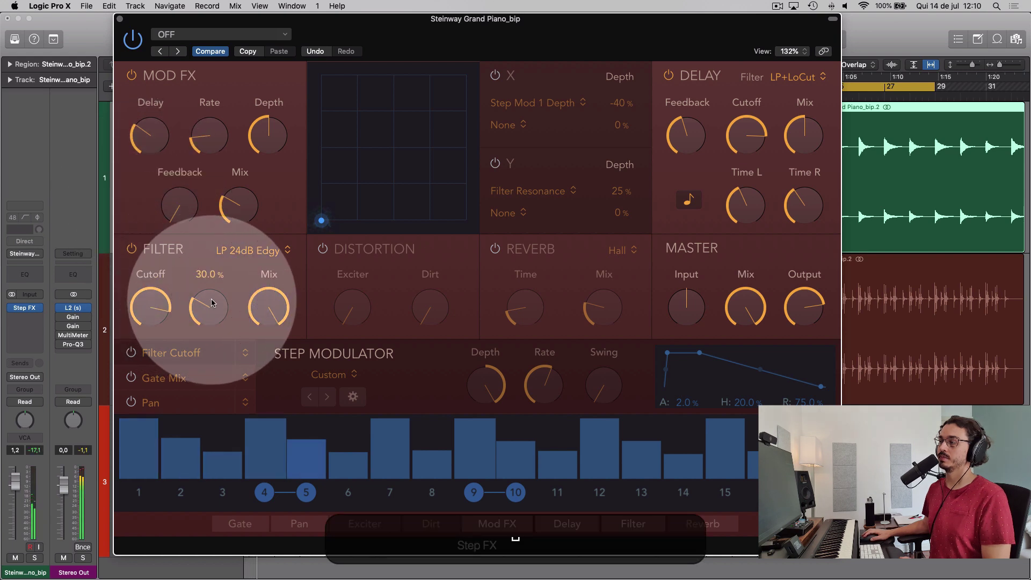
pyautogui.moveTo(210, 316); pyautogui.dragTo(207, 220)
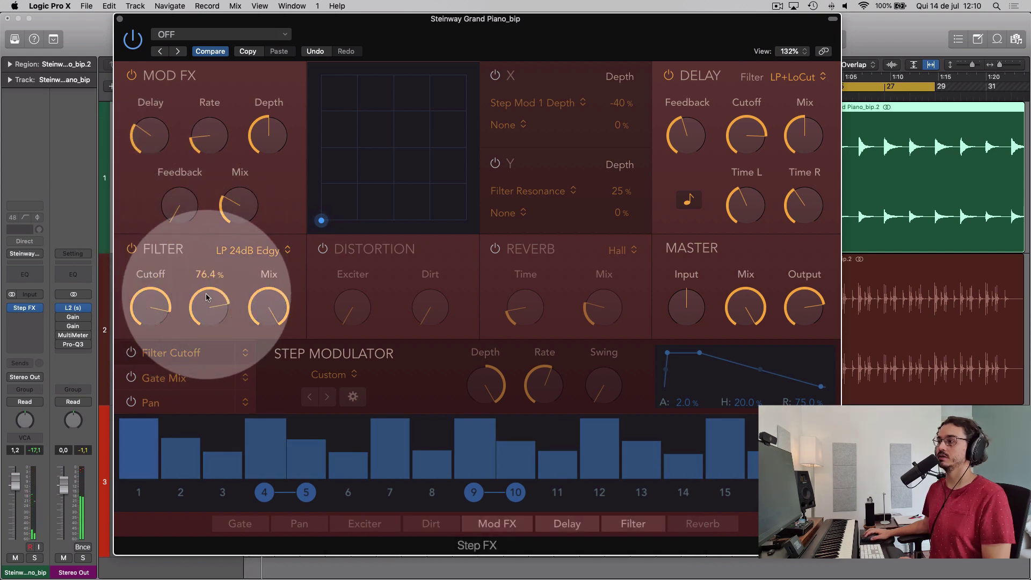
pyautogui.moveTo(207, 303)
pyautogui.mouseDown()
pyautogui.moveTo(207, 280)
pyautogui.moveTo(214, 294)
pyautogui.mouseUp()
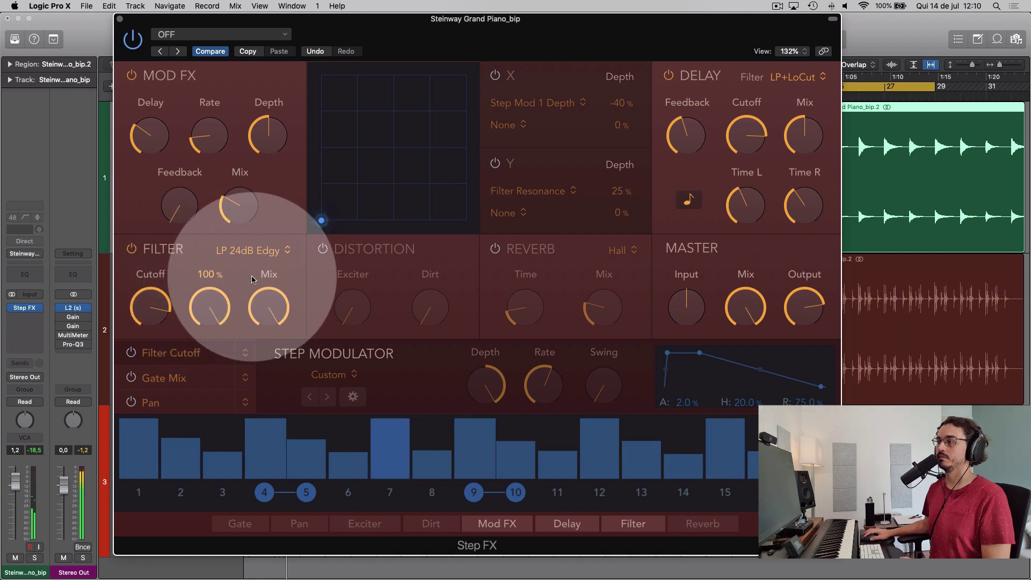
pyautogui.click(276, 249)
pyautogui.click(251, 234)
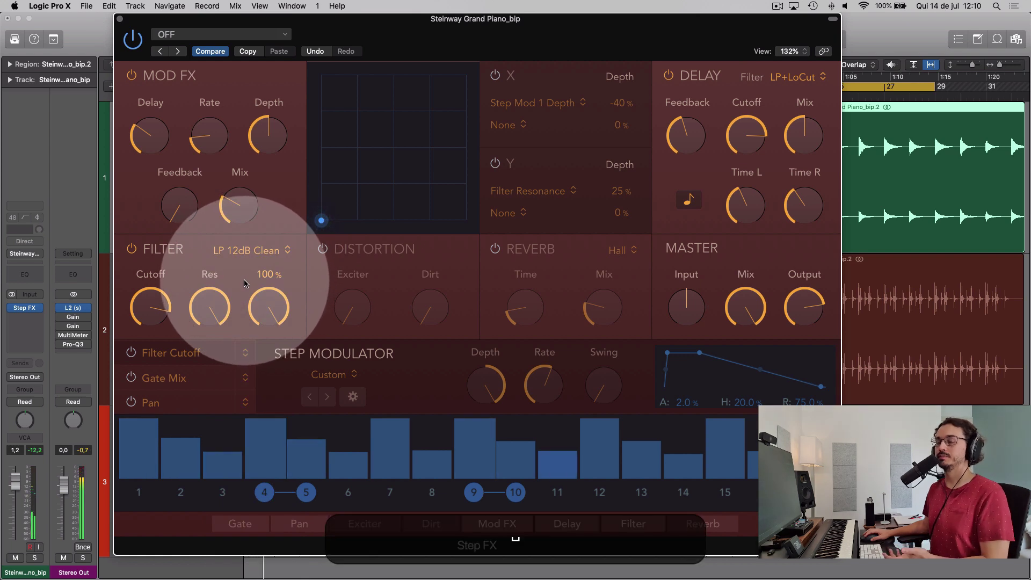
pyautogui.click(132, 249)
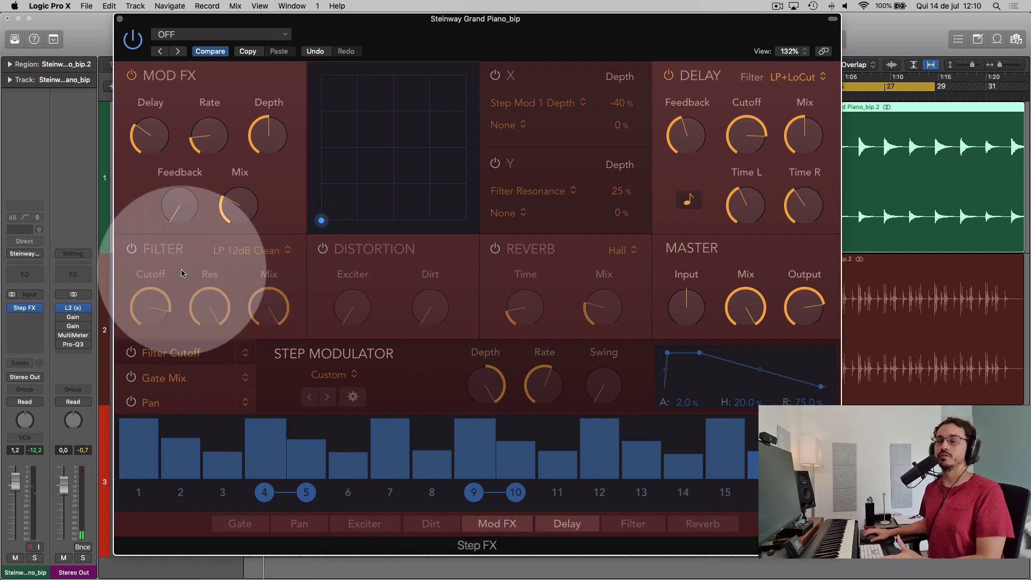
# Enable Distortion, raise the Exciter to maximum and reduce it to about three-quarters, and audition the Dirt amount.
pyautogui.click(323, 248)
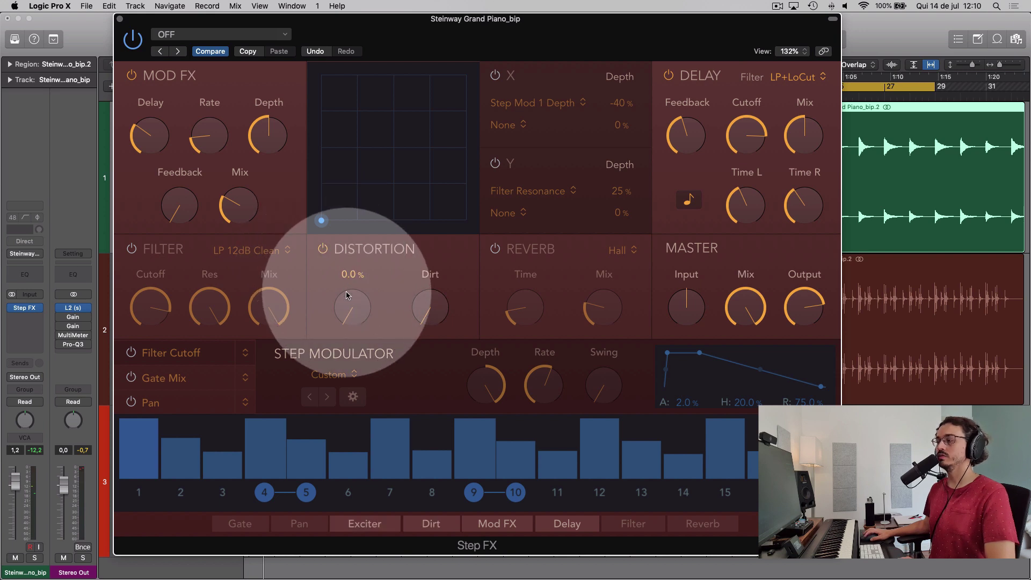
pyautogui.moveTo(357, 312); pyautogui.dragTo(339, 156)
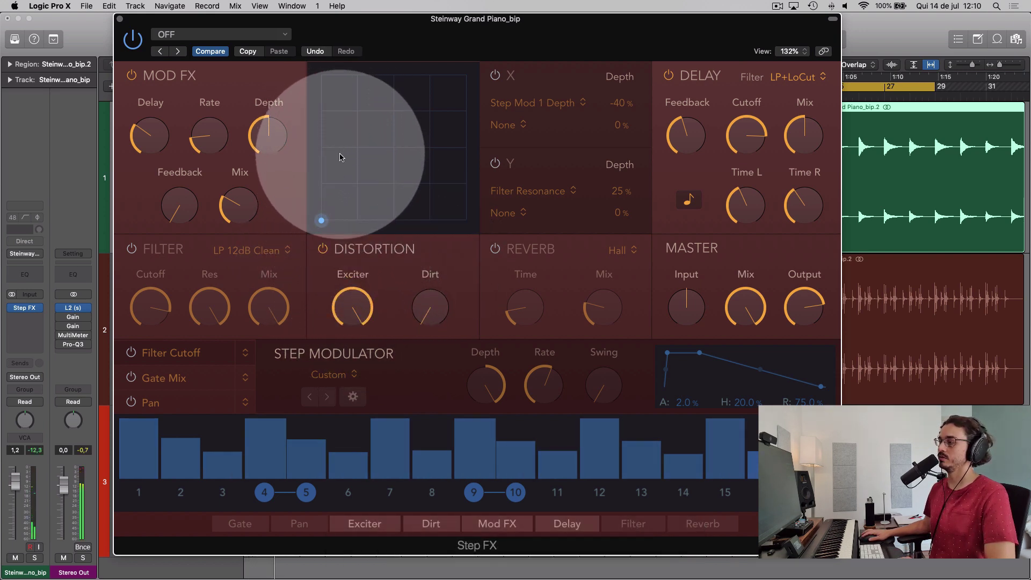
pyautogui.moveTo(352, 293); pyautogui.dragTo(380, 350)
pyautogui.press('space')
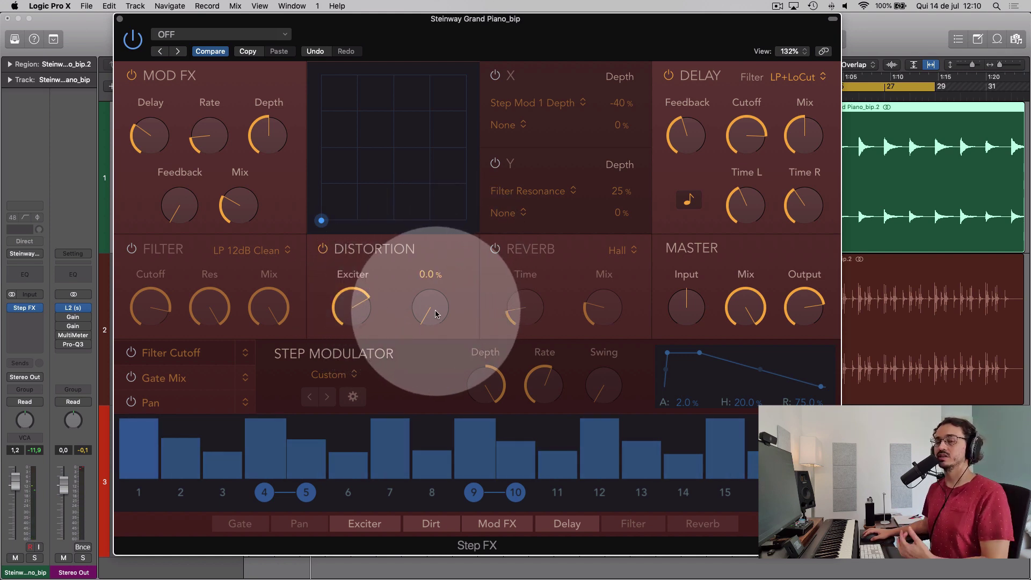
pyautogui.moveTo(430, 308)
pyautogui.mouseDown()
pyautogui.moveTo(437, 254)
pyautogui.moveTo(443, 308)
pyautogui.mouseUp()
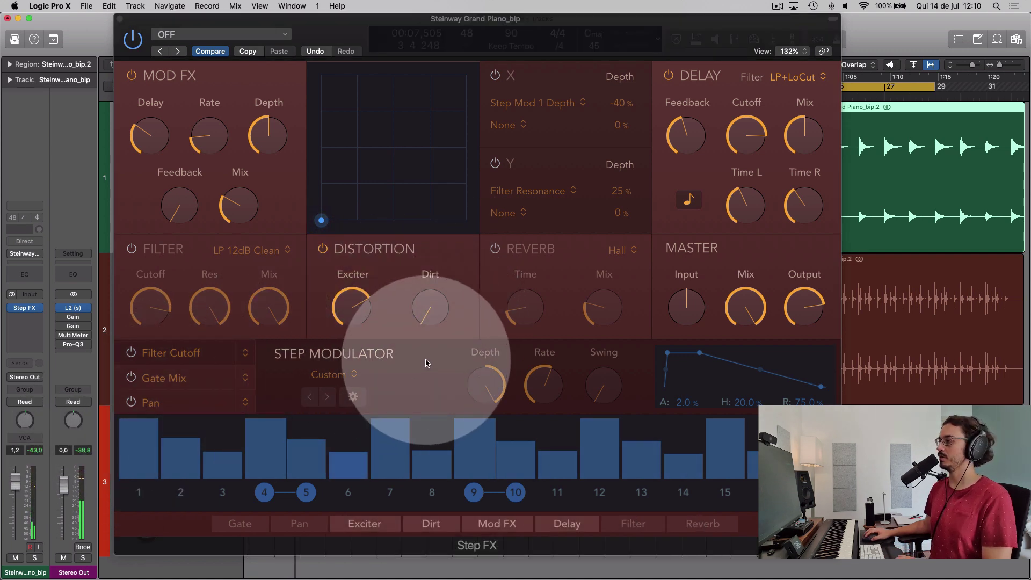
# Enable the Reverb with the Reverse type, raise its Time to about 3573 ms, and set its Mix to 100%.
pyautogui.click(495, 251)
pyautogui.click(618, 250)
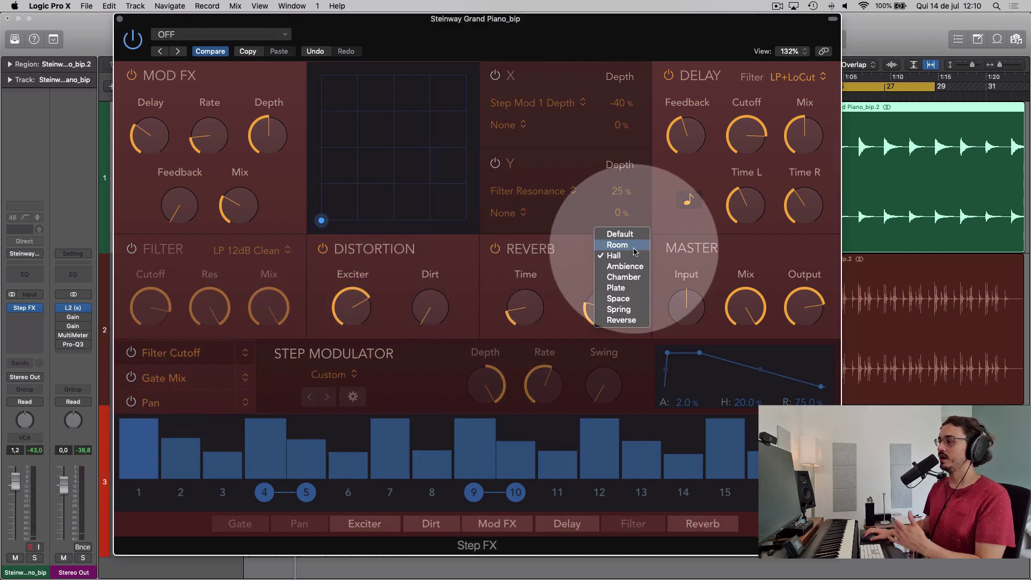
pyautogui.click(622, 320)
pyautogui.moveTo(522, 317); pyautogui.dragTo(523, 256)
pyautogui.moveTo(602, 307); pyautogui.dragTo(583, 137)
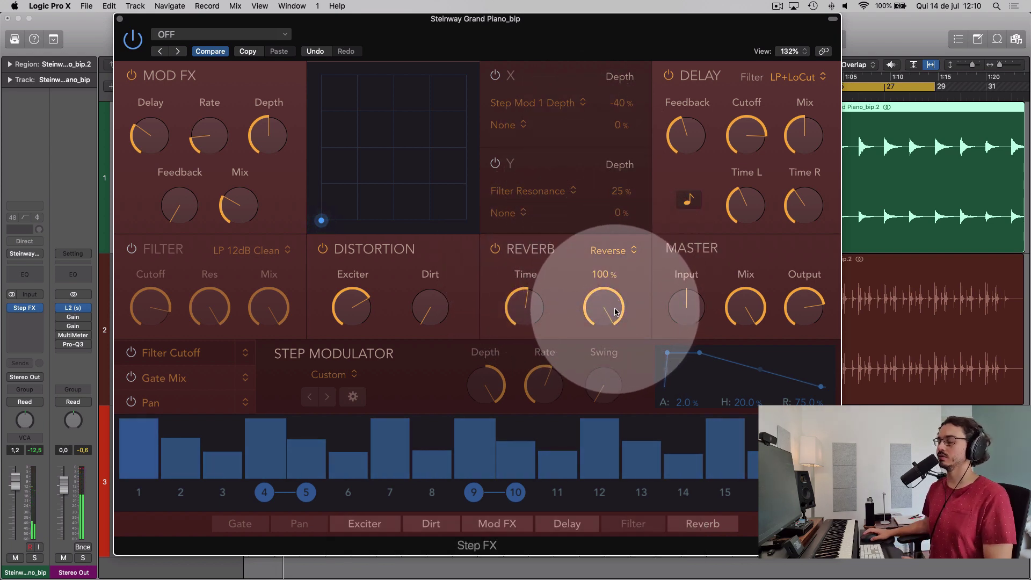
# Lower the Reverb Mix to about 27% and raise its Time to about 3900 ms.
pyautogui.click(537, 307)
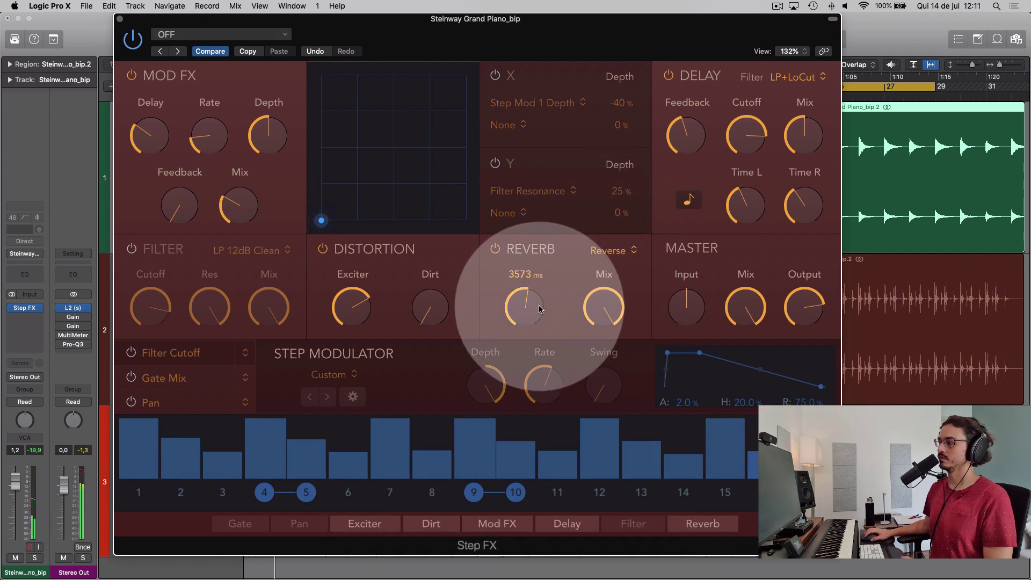
pyautogui.moveTo(603, 309); pyautogui.dragTo(606, 384)
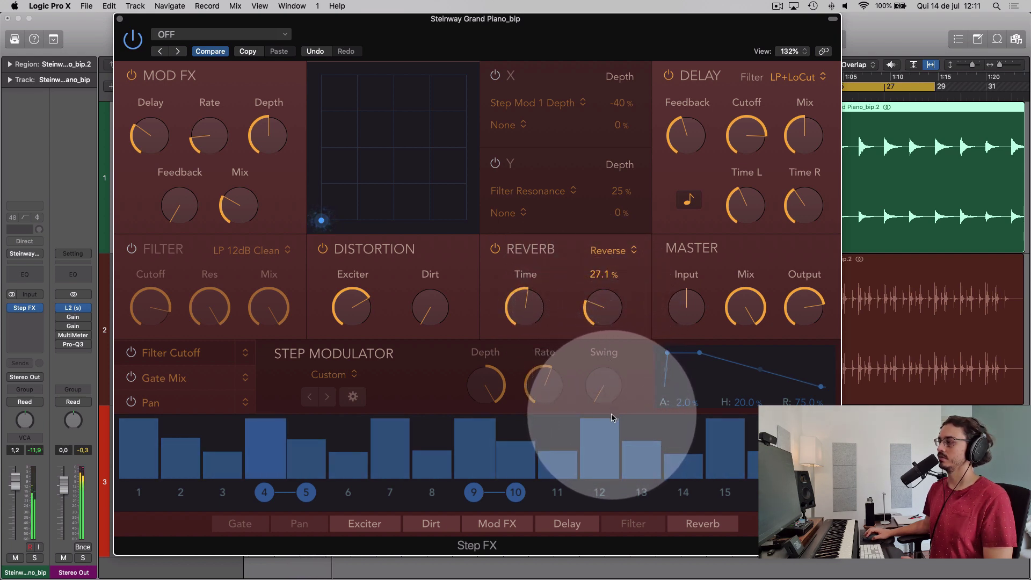
pyautogui.moveTo(537, 323); pyautogui.dragTo(539, 313)
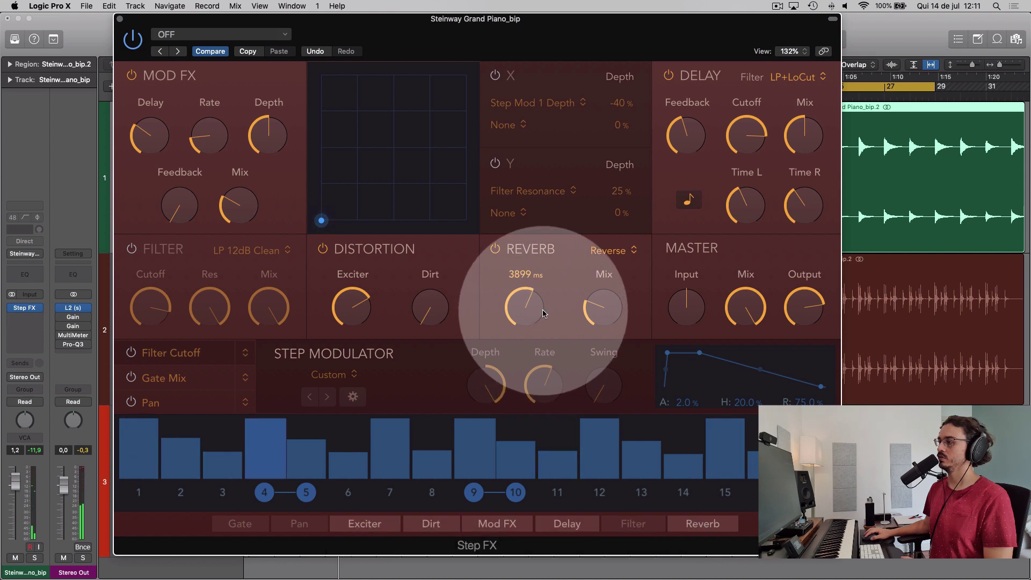
pyautogui.click(606, 306)
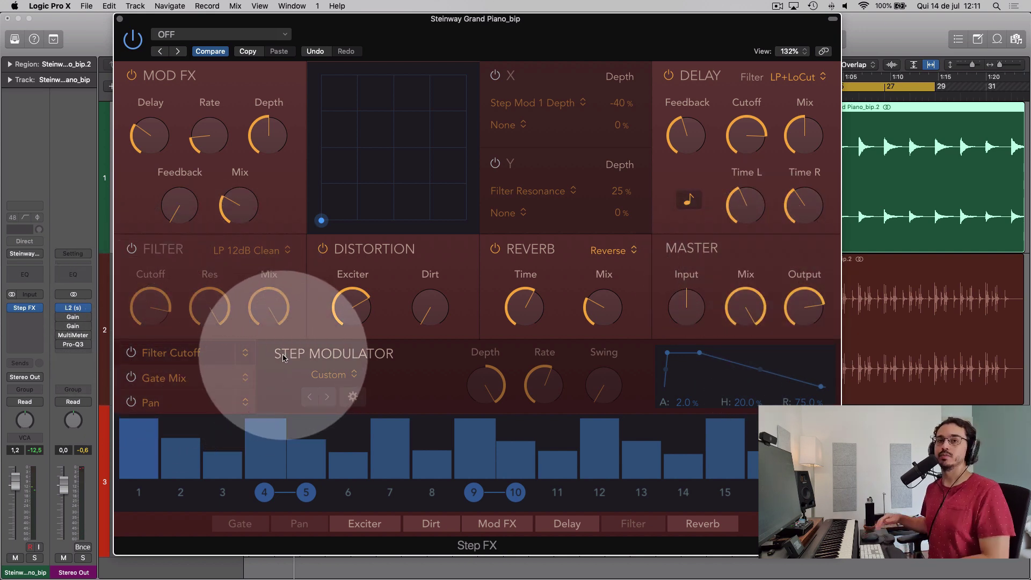
# Enable the first step modulator, shorten its pattern to four steps, and change its target from Filter Cutoff to Pan.
pyautogui.click(131, 352)
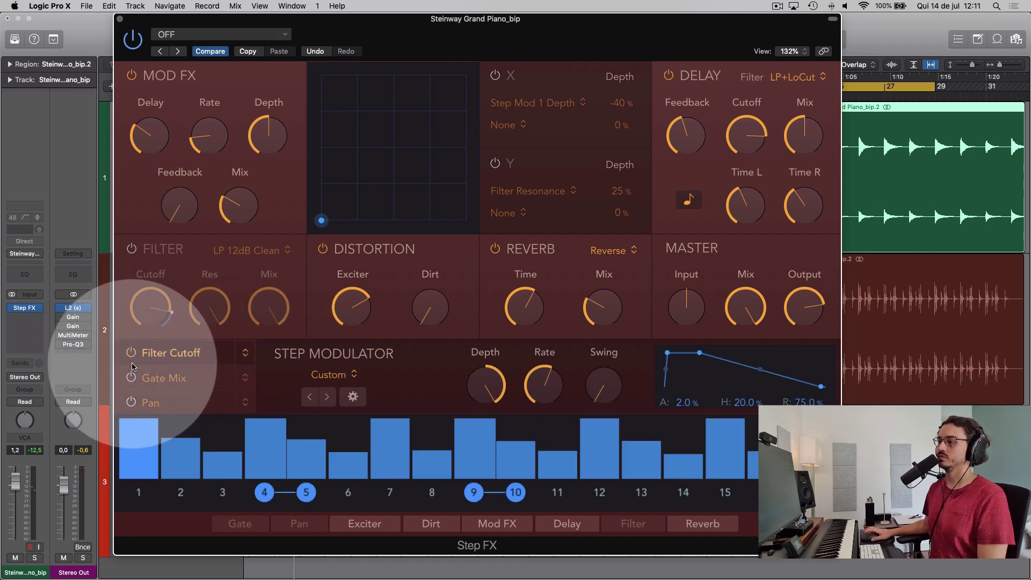
pyautogui.click(131, 402)
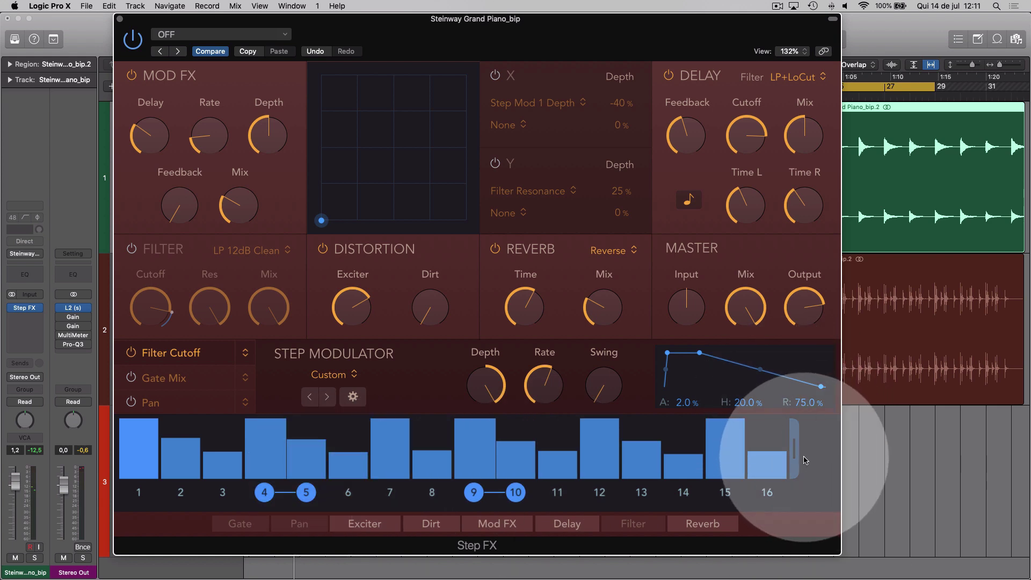
pyautogui.moveTo(484, 451); pyautogui.dragTo(267, 449)
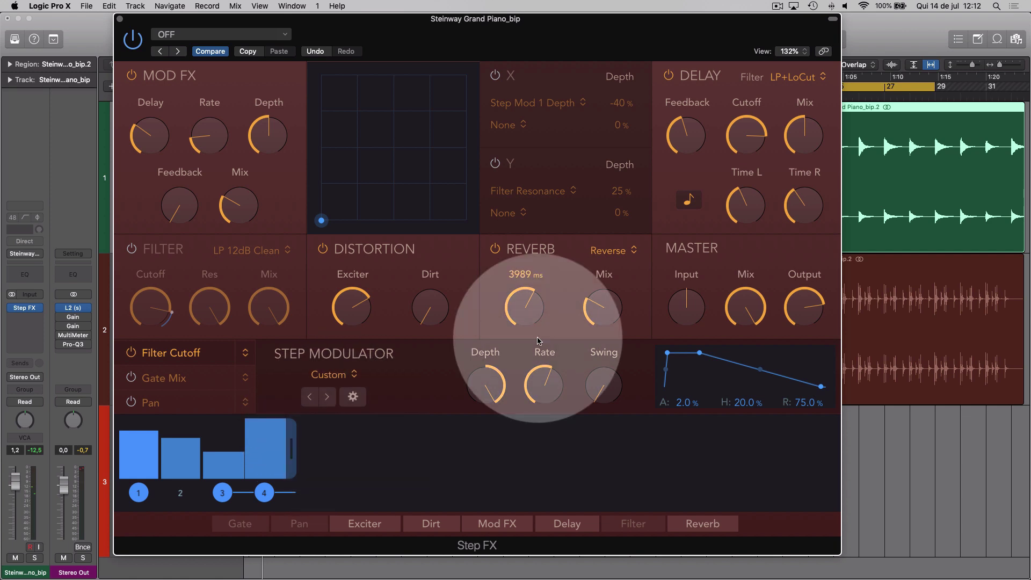
pyautogui.click(242, 352)
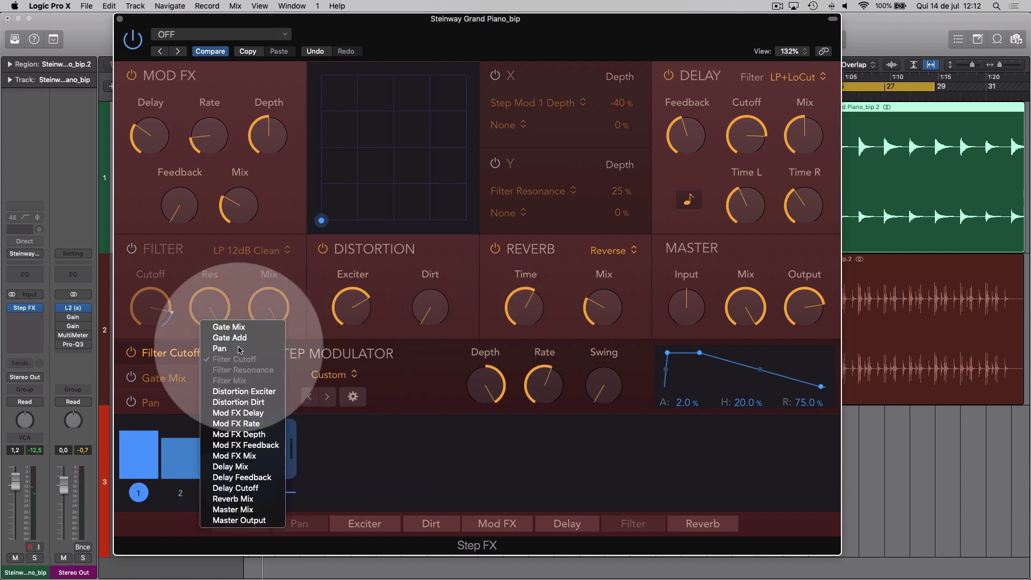
pyautogui.click(240, 350)
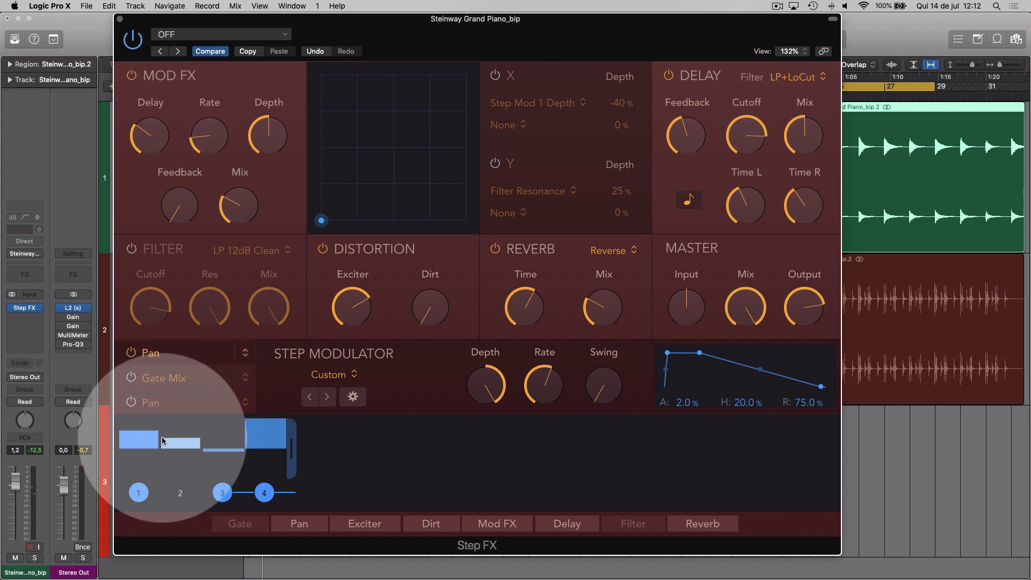
# Shape the four-step Pan pattern as a descent, from step 1 at the positive maximum to step 4 at the negative maximum.
pyautogui.click(139, 419)
pyautogui.moveTo(172, 437); pyautogui.dragTo(176, 431)
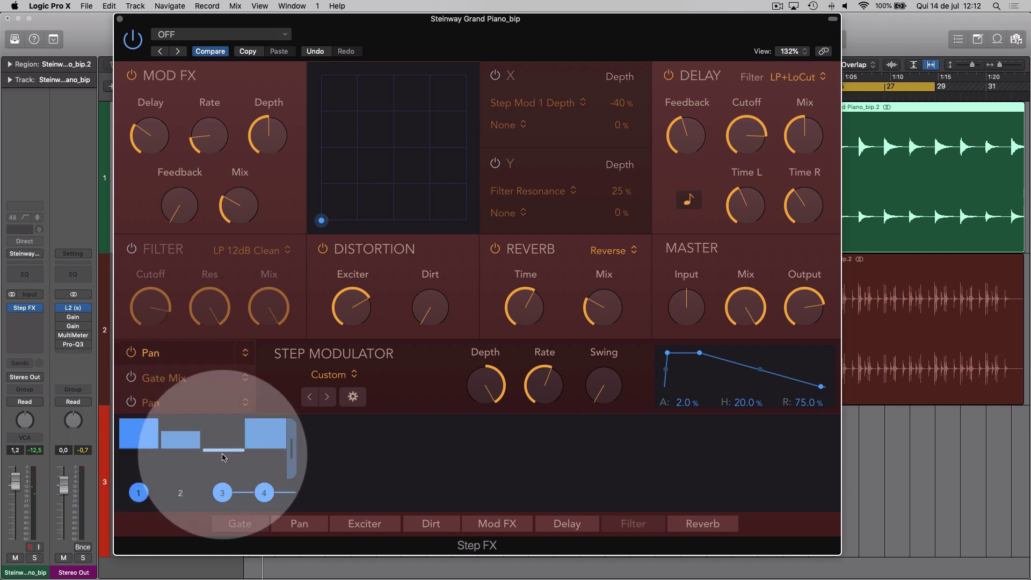
pyautogui.moveTo(225, 462); pyautogui.dragTo(226, 469)
pyautogui.moveTo(262, 432); pyautogui.dragTo(276, 517)
# Audition the Pan pattern with step 2 linked to its neighbours, and unlink step 2.
pyautogui.click(185, 492)
pyautogui.click(185, 492)
pyautogui.click(181, 493)
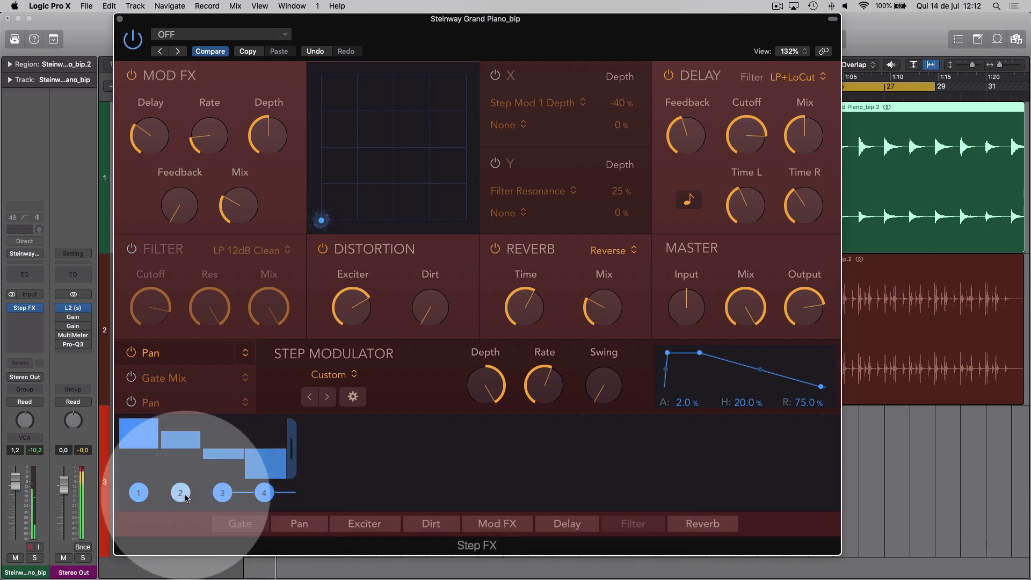
pyautogui.click(181, 493)
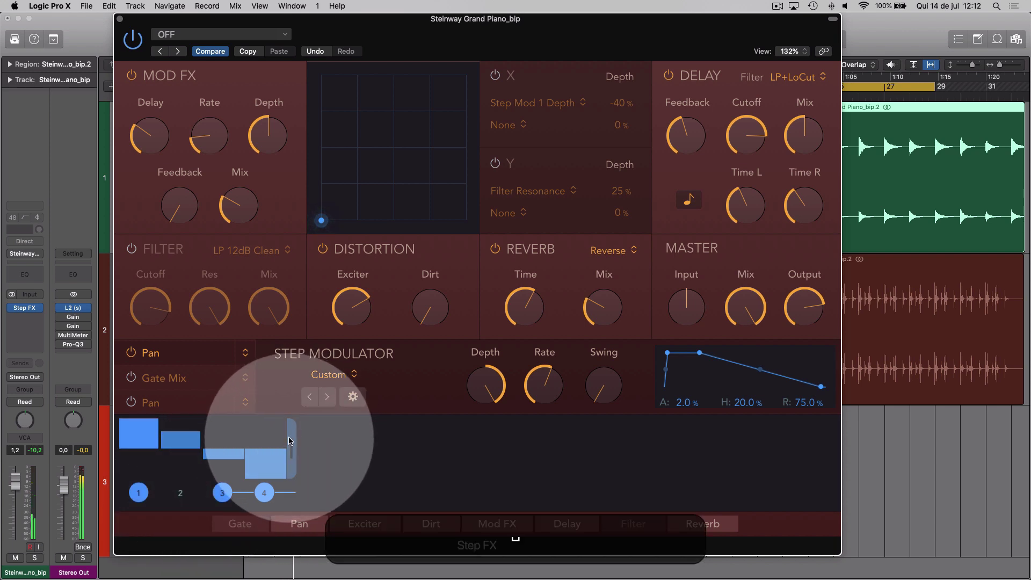
# Extend the Pan pattern to 16 steps, unlink steps 3 to 5, and redraw the steps with varied positive and negative values.
pyautogui.moveTo(356, 446); pyautogui.dragTo(815, 445)
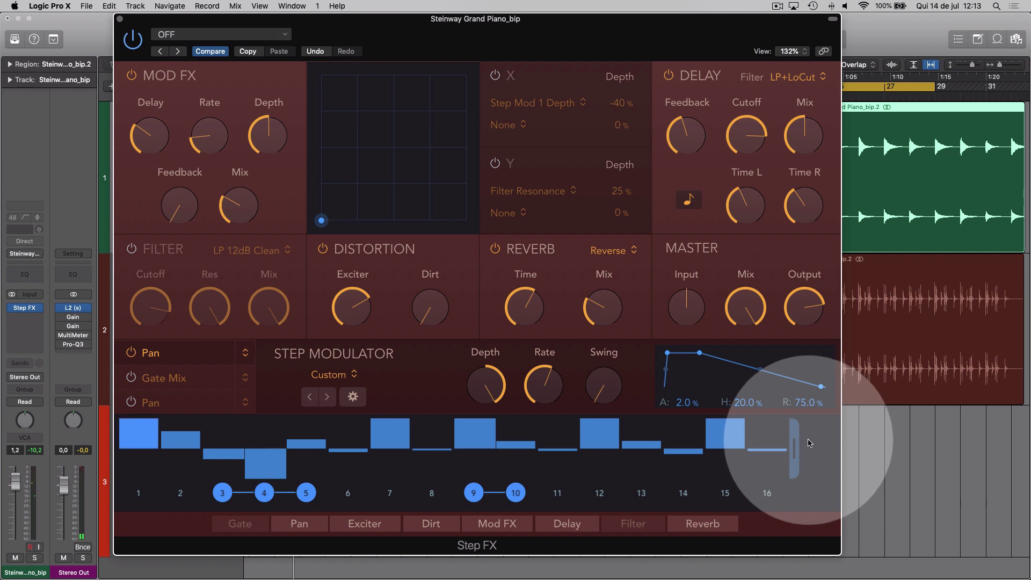
pyautogui.click(242, 494)
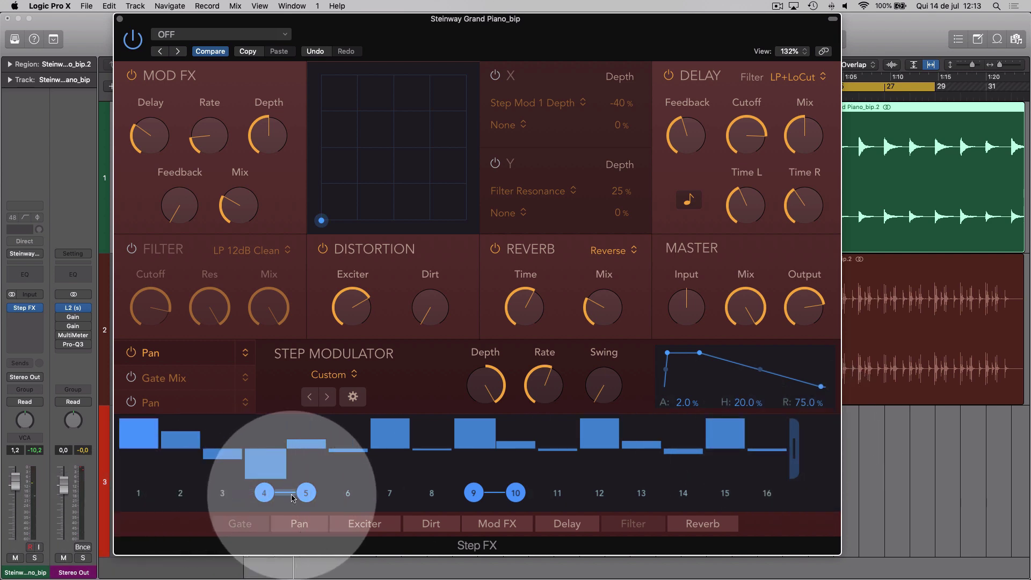
pyautogui.click(291, 495)
pyautogui.moveTo(130, 423)
pyautogui.mouseDown()
pyautogui.moveTo(231, 456)
pyautogui.moveTo(345, 427)
pyautogui.moveTo(698, 419)
pyautogui.moveTo(784, 472)
pyautogui.mouseUp()
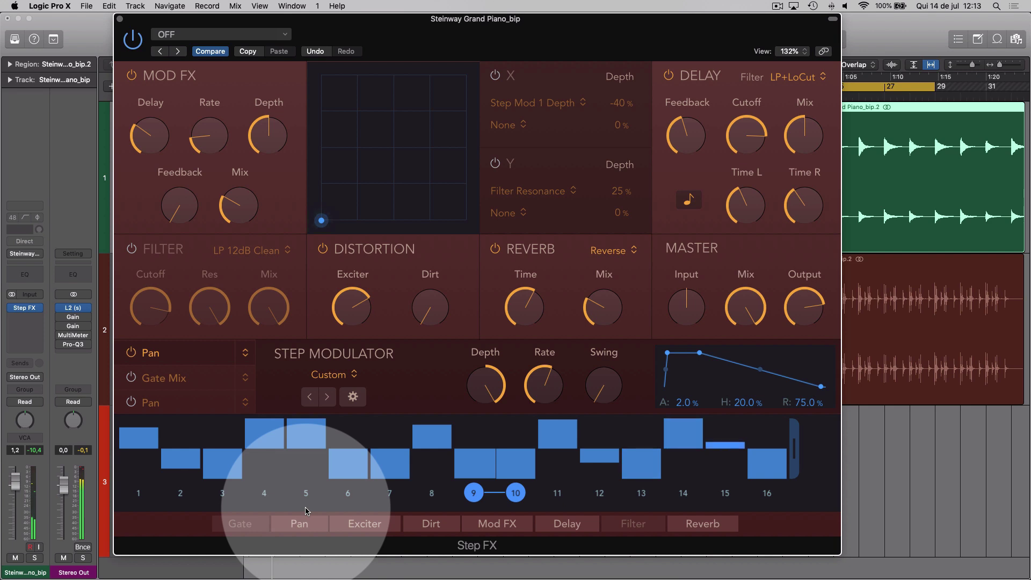
# Audition the step modulator with its Rate at 1/32 and stop playback.
pyautogui.click(547, 386)
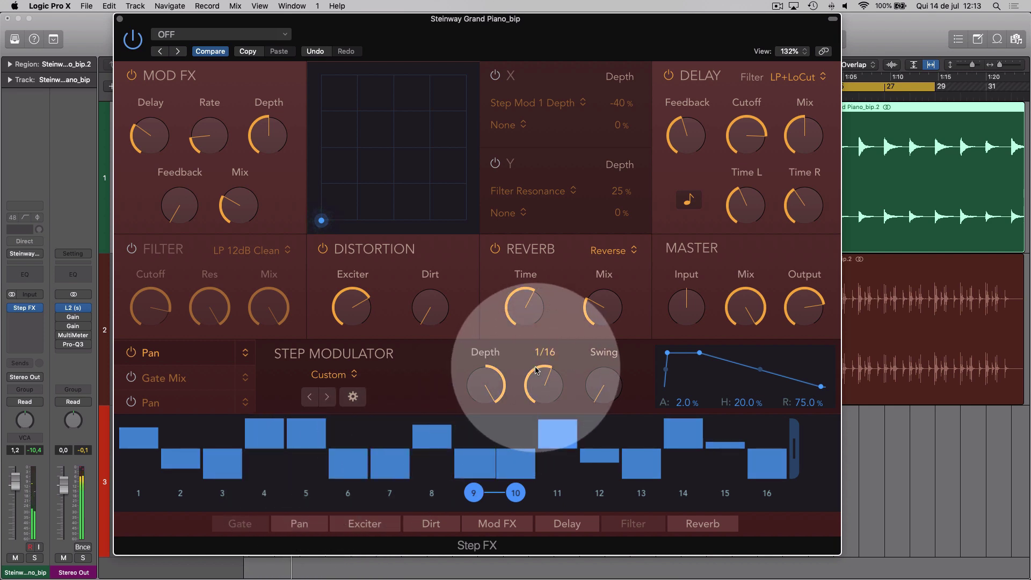
pyautogui.moveTo(551, 380); pyautogui.dragTo(553, 370)
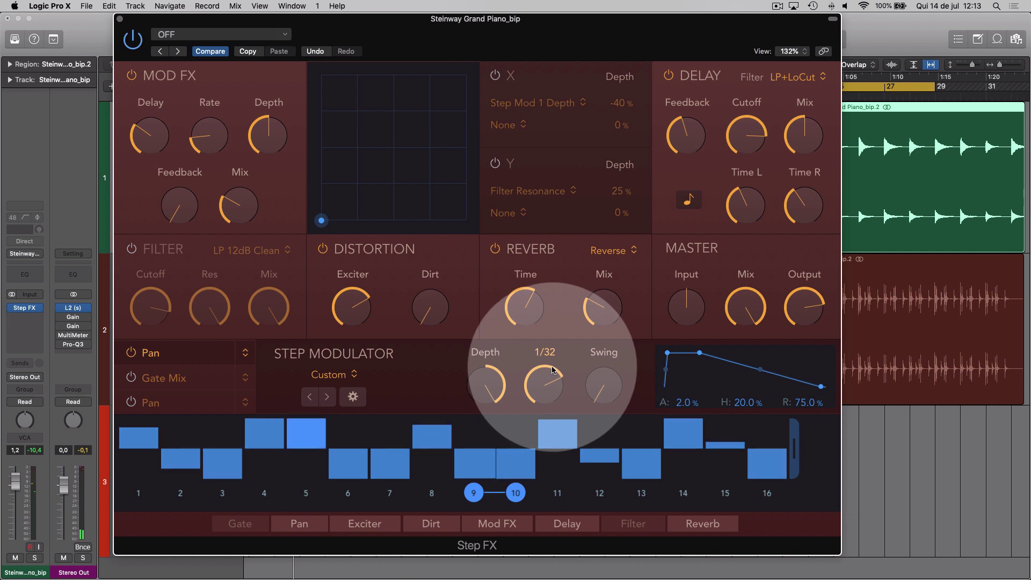
pyautogui.press('space')
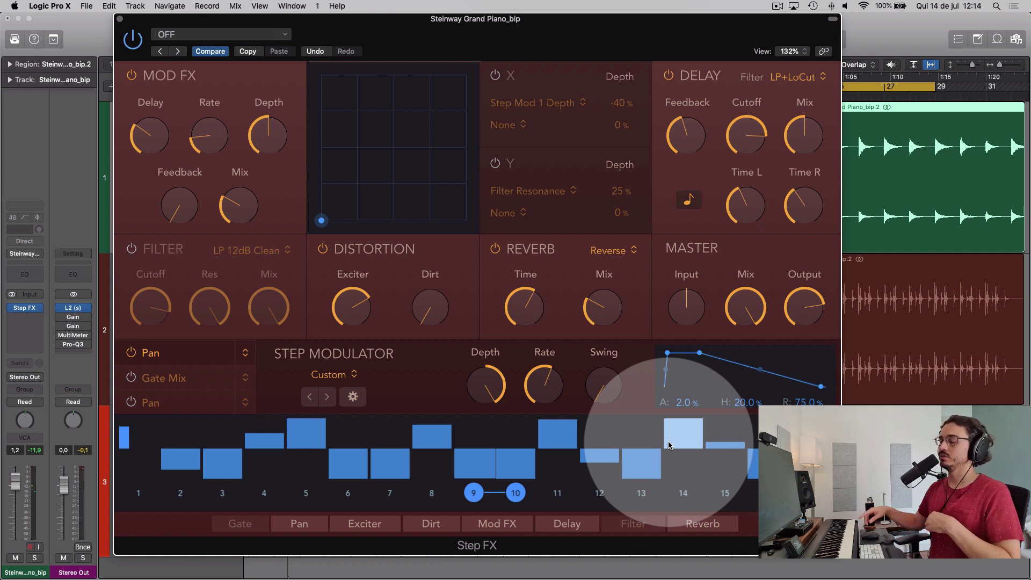
# Enable the Gate Mix modulator and draw varied levels across its 16 steps, with some steps at zero, while auditioning.
pyautogui.click(168, 378)
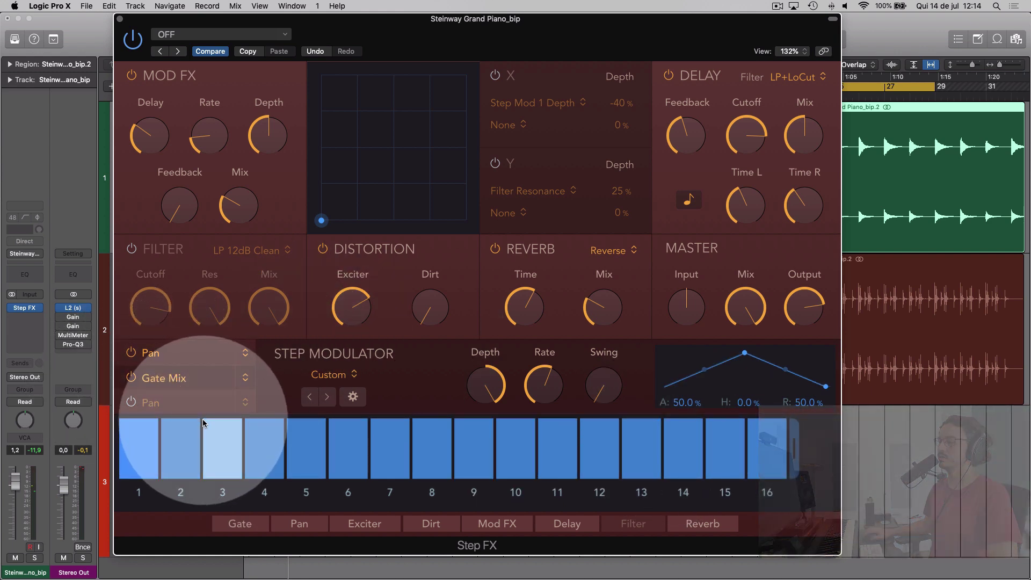
pyautogui.press('space')
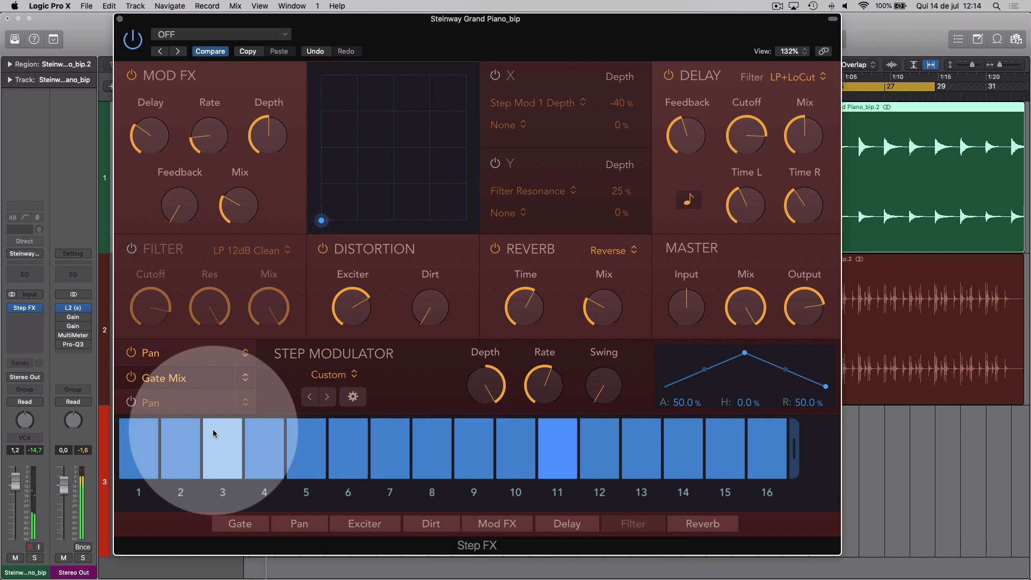
pyautogui.moveTo(138, 432)
pyautogui.mouseDown()
pyautogui.moveTo(308, 474)
pyautogui.moveTo(587, 427)
pyautogui.moveTo(821, 417)
pyautogui.mouseUp()
pyautogui.press('space')
pyautogui.press('space')
pyautogui.press('space')
pyautogui.moveTo(177, 462)
pyautogui.mouseDown()
pyautogui.moveTo(242, 494)
pyautogui.moveTo(472, 380)
pyautogui.moveTo(842, 439)
pyautogui.moveTo(634, 413)
pyautogui.mouseUp()
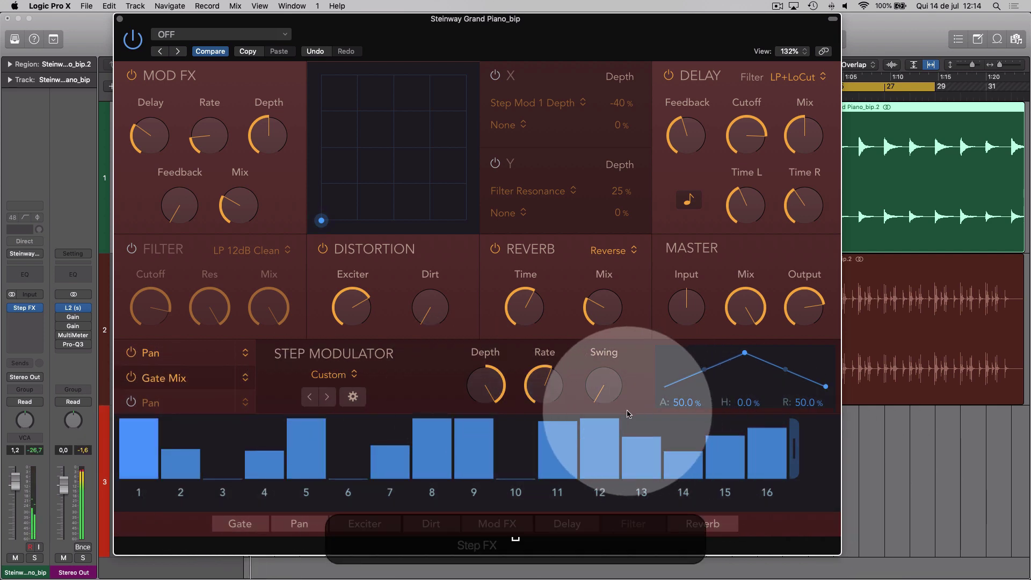
pyautogui.press('space')
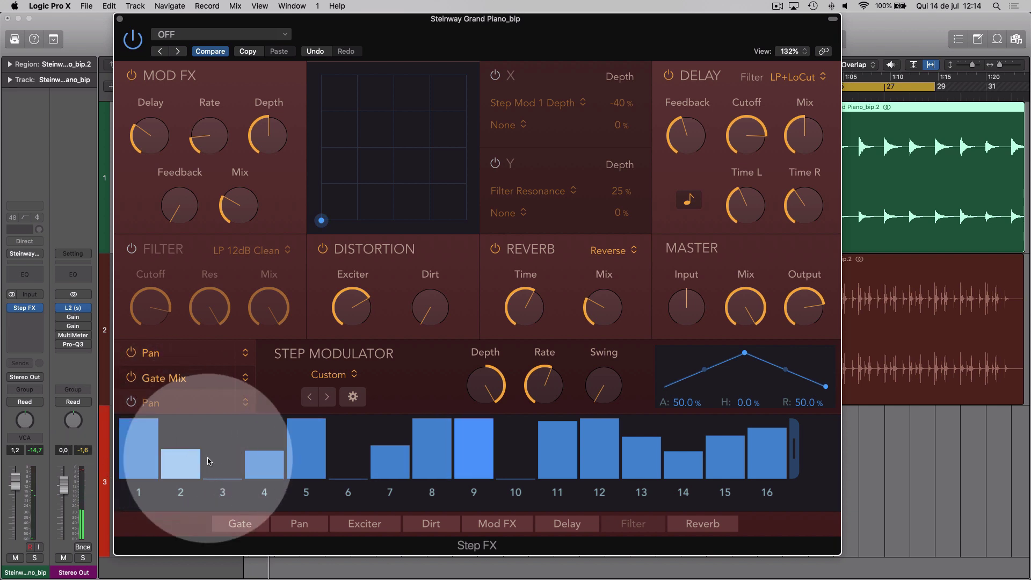
# Shorten the Gate Mix pattern to three steps with rising levels, and raise the Master Output to 5.7 dB.
pyautogui.moveTo(266, 431)
pyautogui.mouseDown()
pyautogui.moveTo(291, 413)
pyautogui.moveTo(349, 475)
pyautogui.moveTo(394, 420)
pyautogui.moveTo(475, 482)
pyautogui.mouseUp()
pyautogui.moveTo(794, 448); pyautogui.dragTo(268, 488)
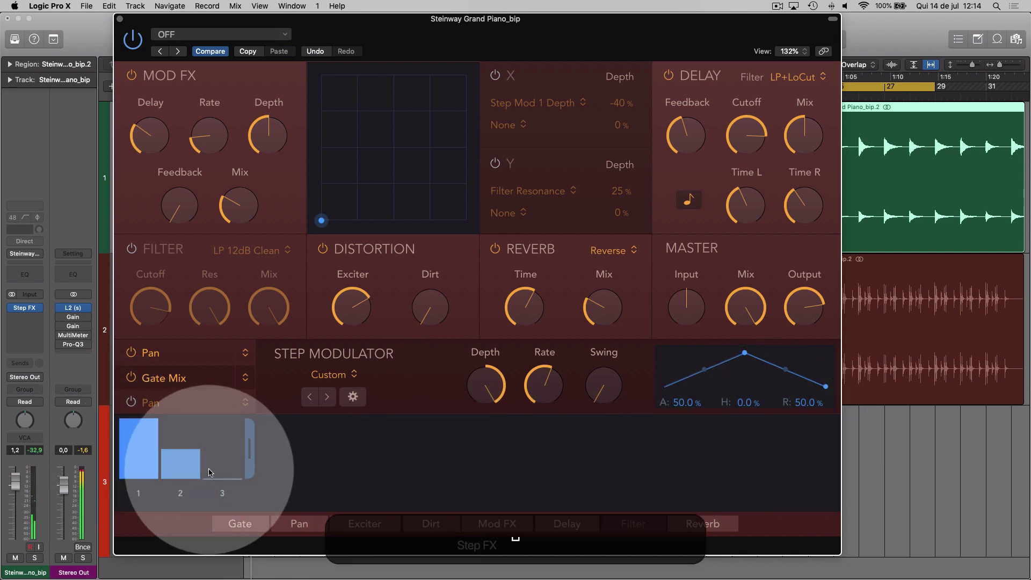
pyautogui.press('space')
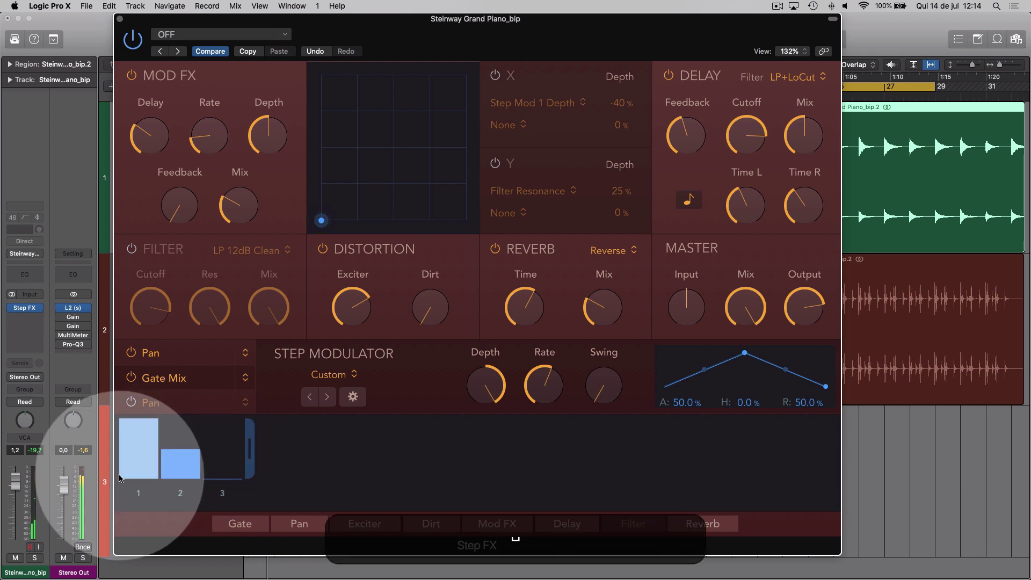
pyautogui.moveTo(120, 471); pyautogui.dragTo(271, 403)
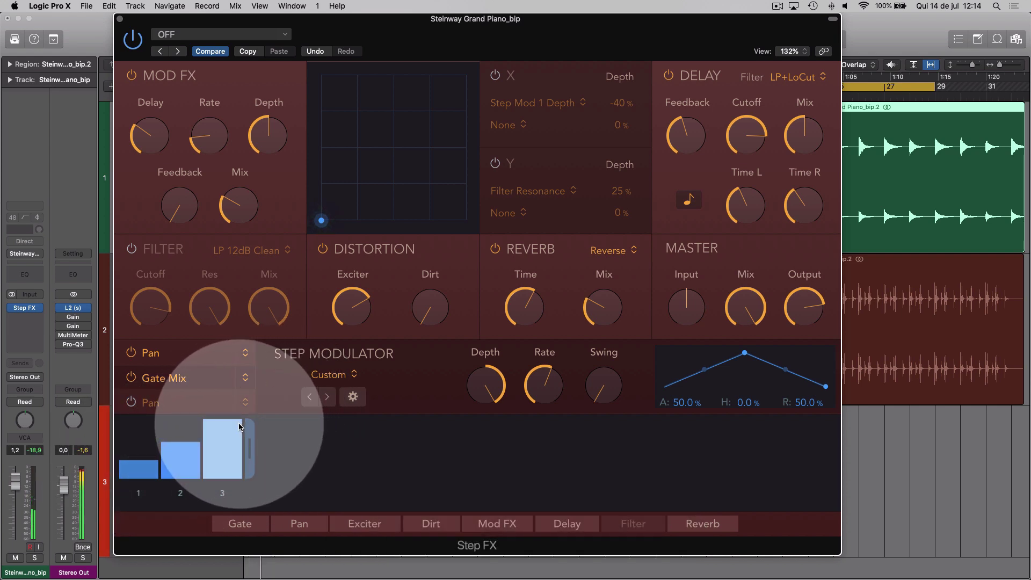
pyautogui.moveTo(797, 323); pyautogui.dragTo(817, 299)
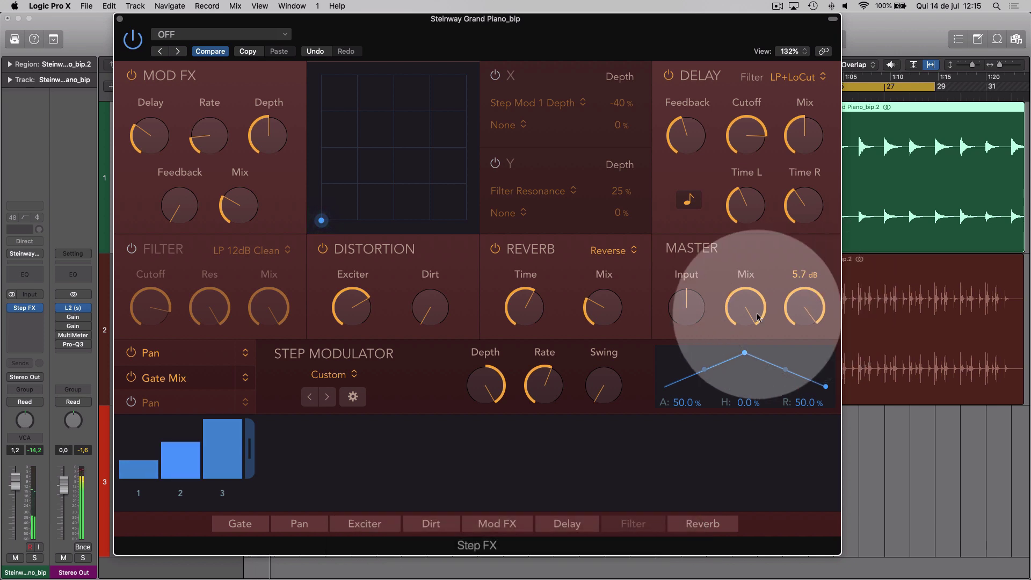
# Narrow each of the three Gate Mix steps to about half its width and audition the gated rhythm.
pyautogui.press('space')
pyautogui.click(132, 462)
pyautogui.moveTo(133, 462); pyautogui.dragTo(155, 470)
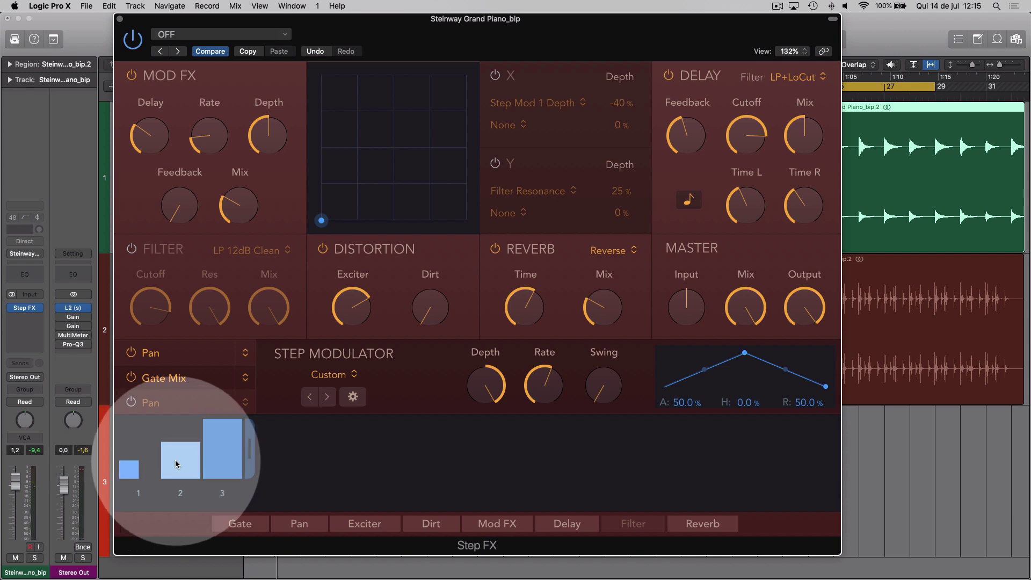
pyautogui.press('space')
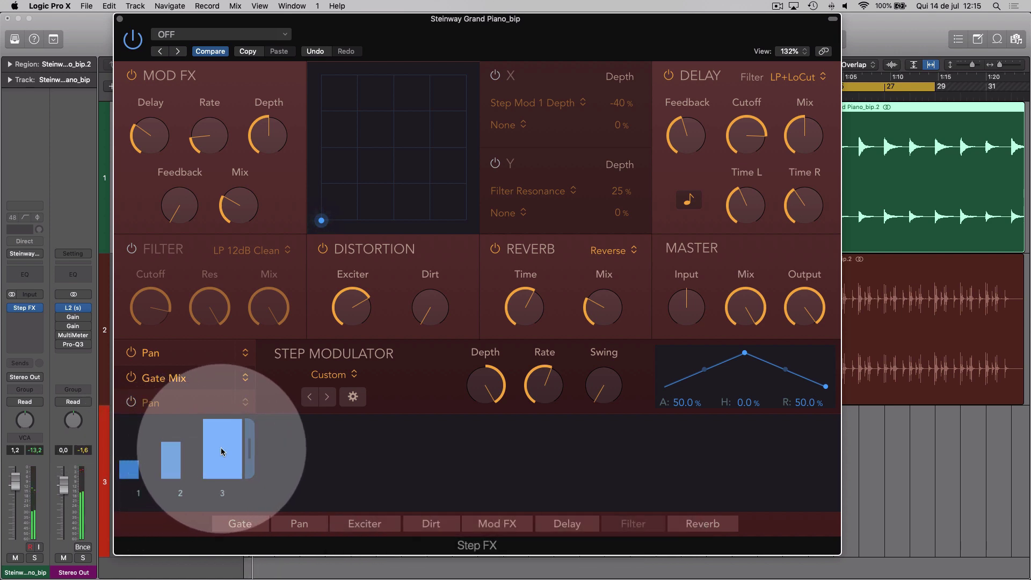
pyautogui.press('space')
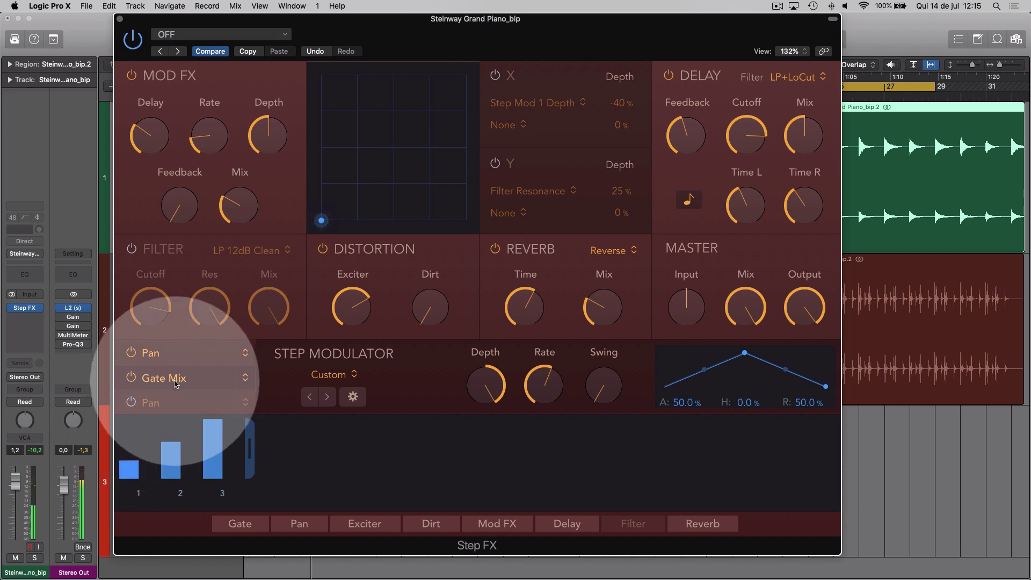
# Review the target parameters available to the second modulator, keep Gate Mix, and close the Step FX window.
pyautogui.click(243, 380)
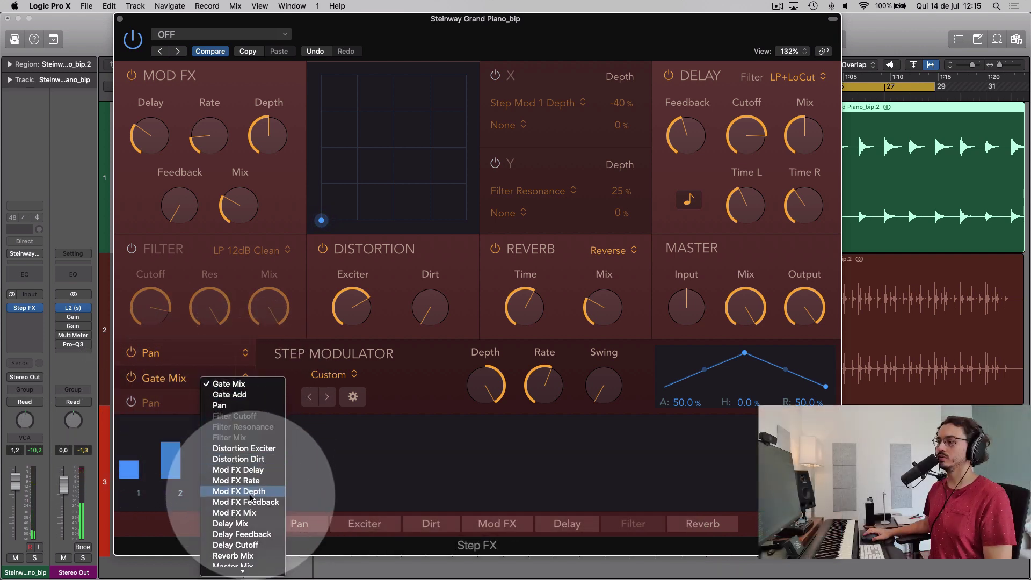
pyautogui.click(404, 462)
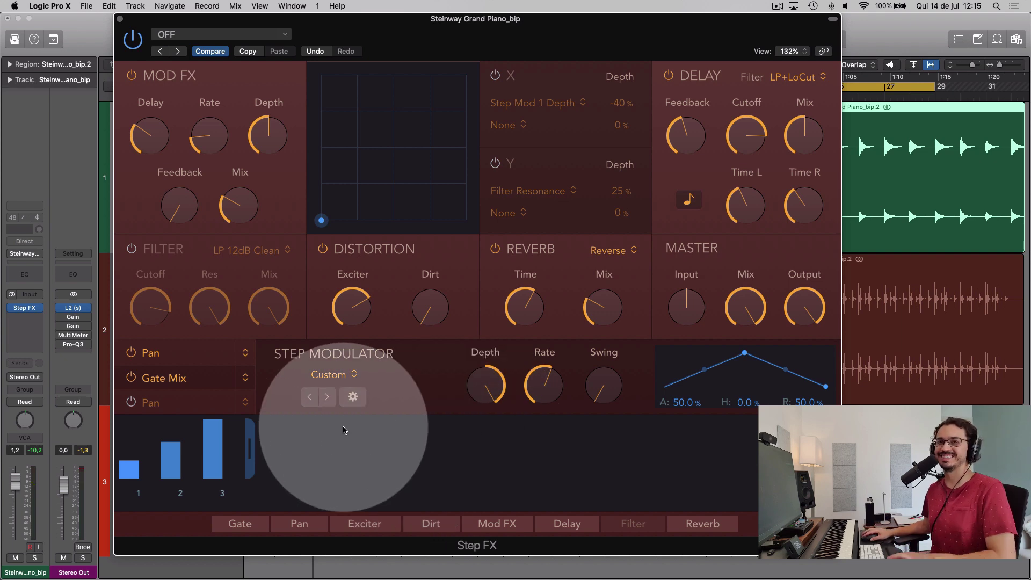
pyautogui.press('super+w')
# In the Mixer, compare playback with the piano and drum plug-ins bypassed and re-enabled, and return to the Tracks window.
pyautogui.press('x')
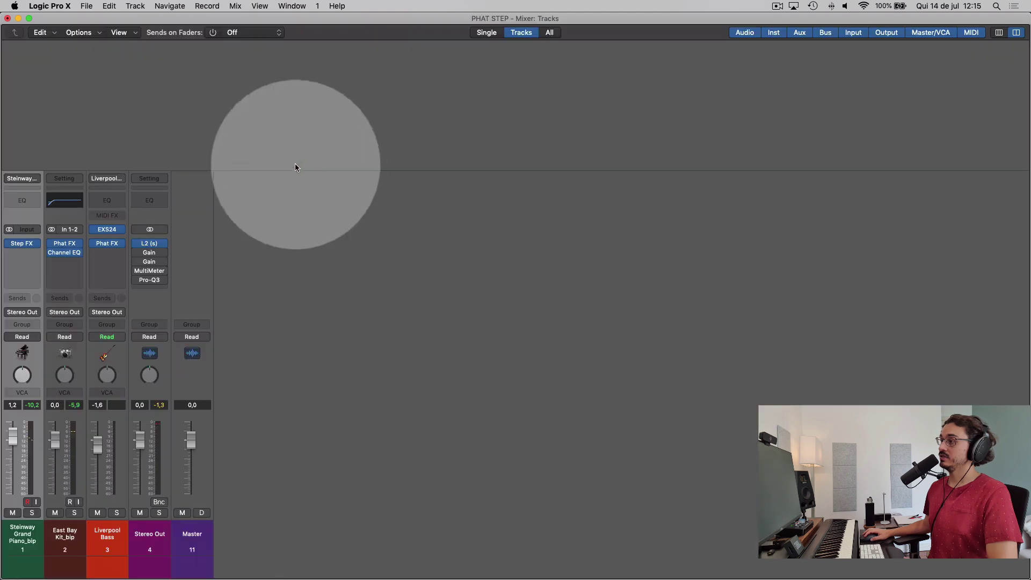
pyautogui.moveTo(22, 244)
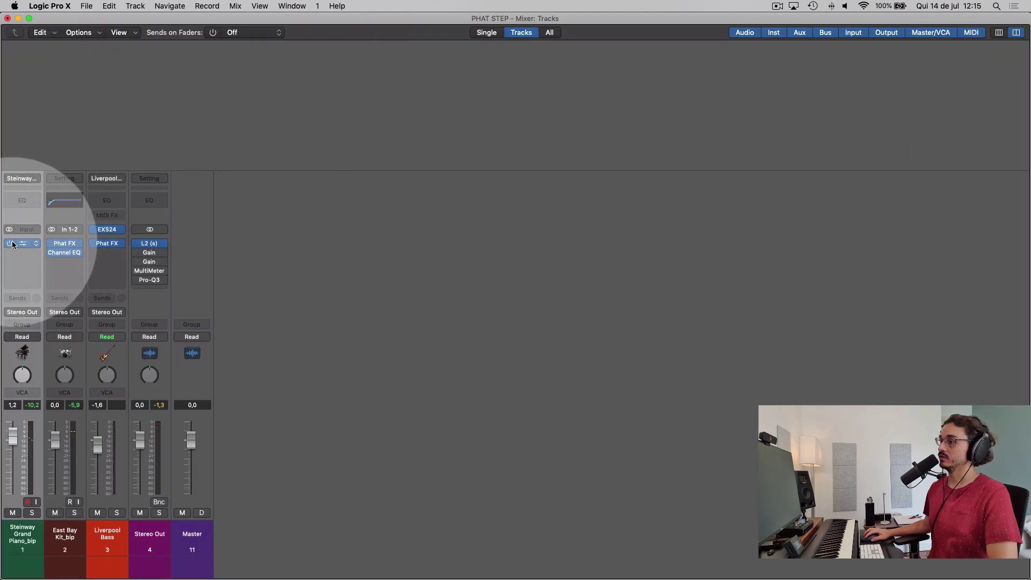
pyautogui.press('space')
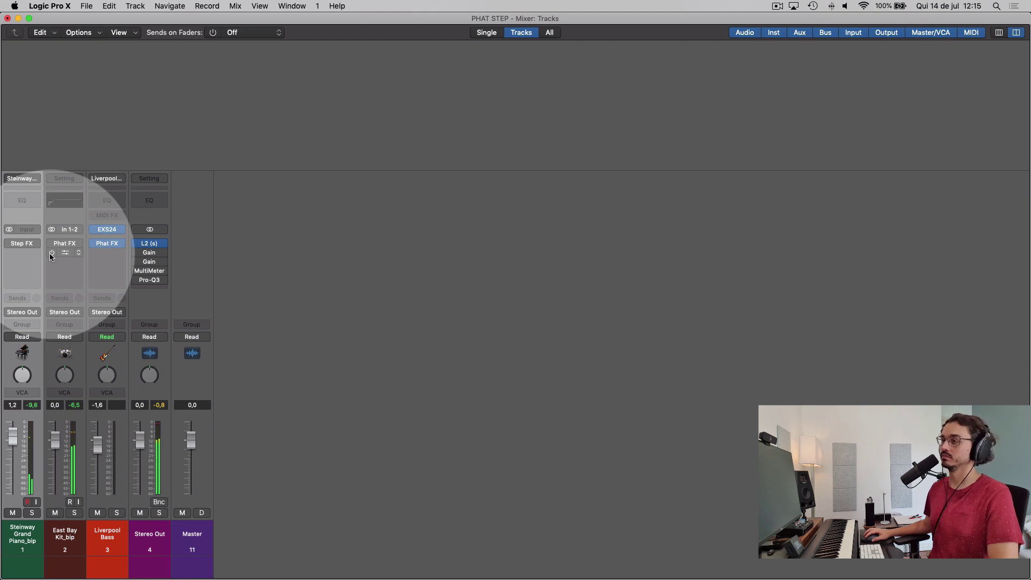
pyautogui.click(8, 244)
pyautogui.press('space')
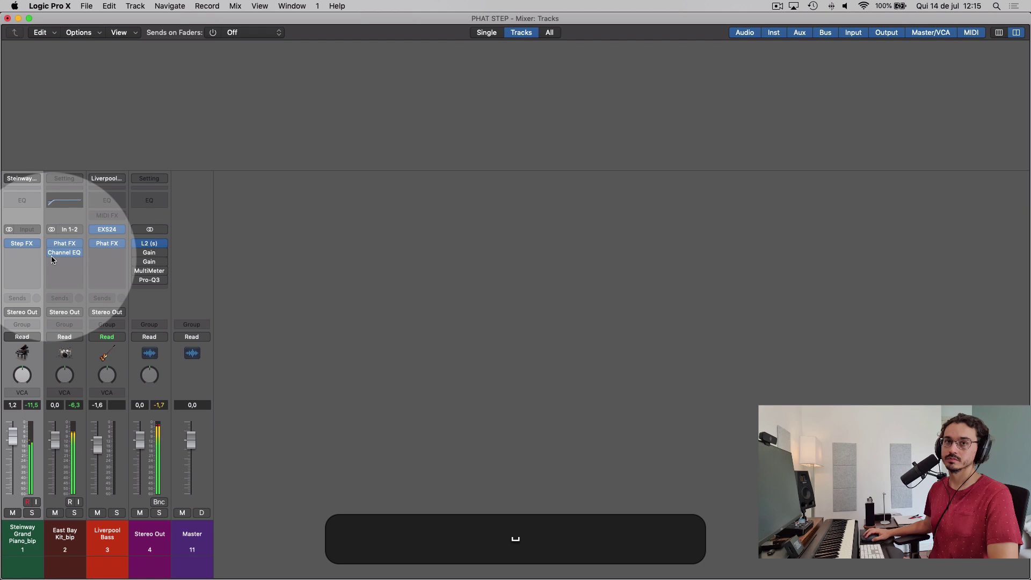
pyautogui.press('x')
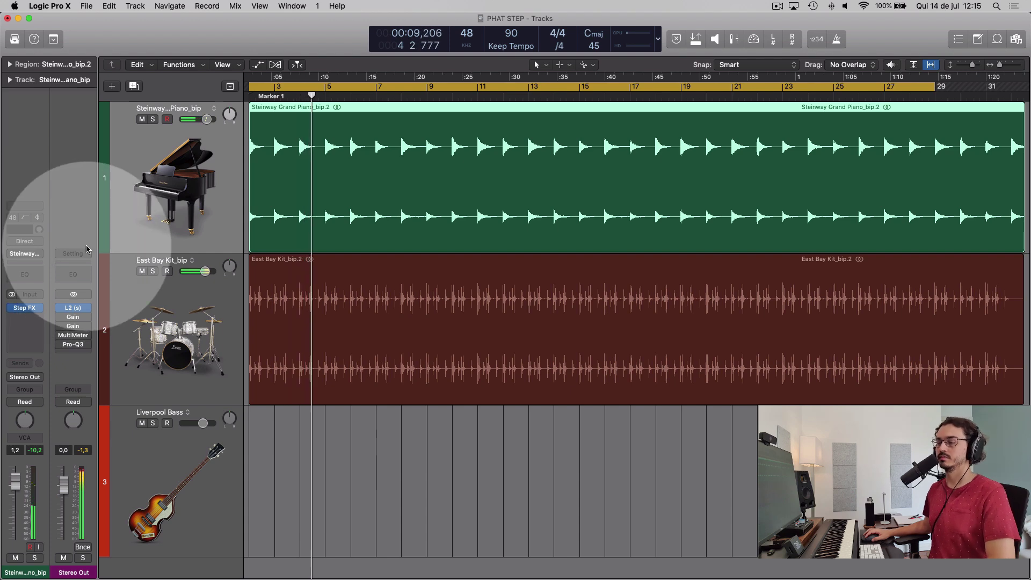
pyautogui.press('space')
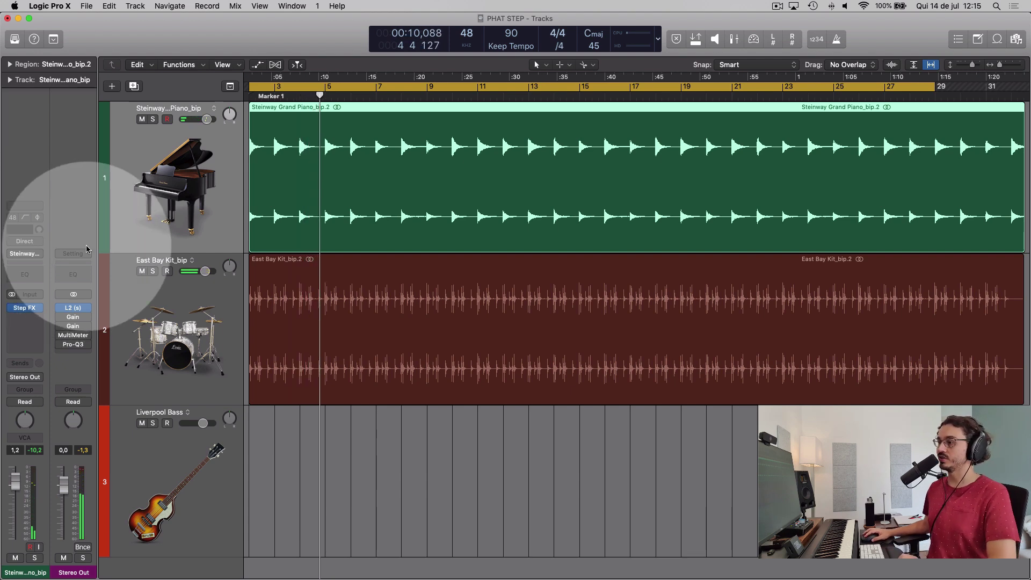